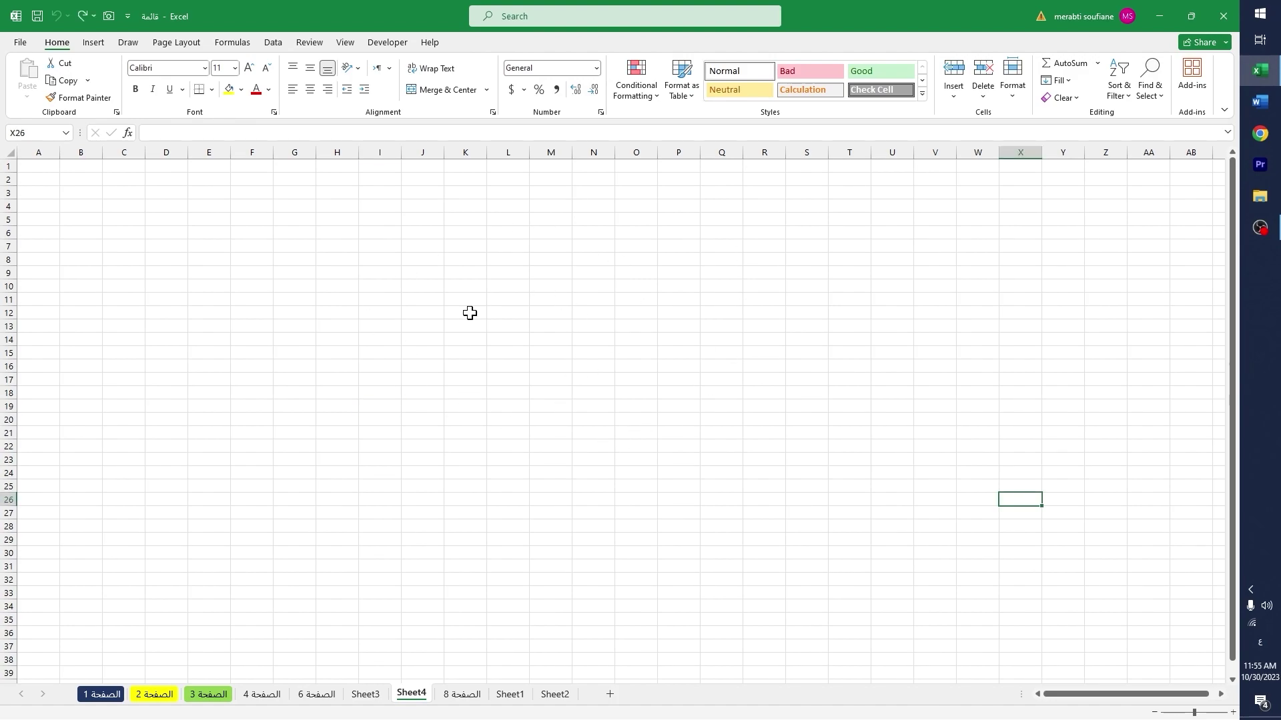
# Turn D8:V27 into a table without a header row, giving headers Column1–Column19
pyautogui.moveTo(159, 259); pyautogui.dragTo(933, 508)
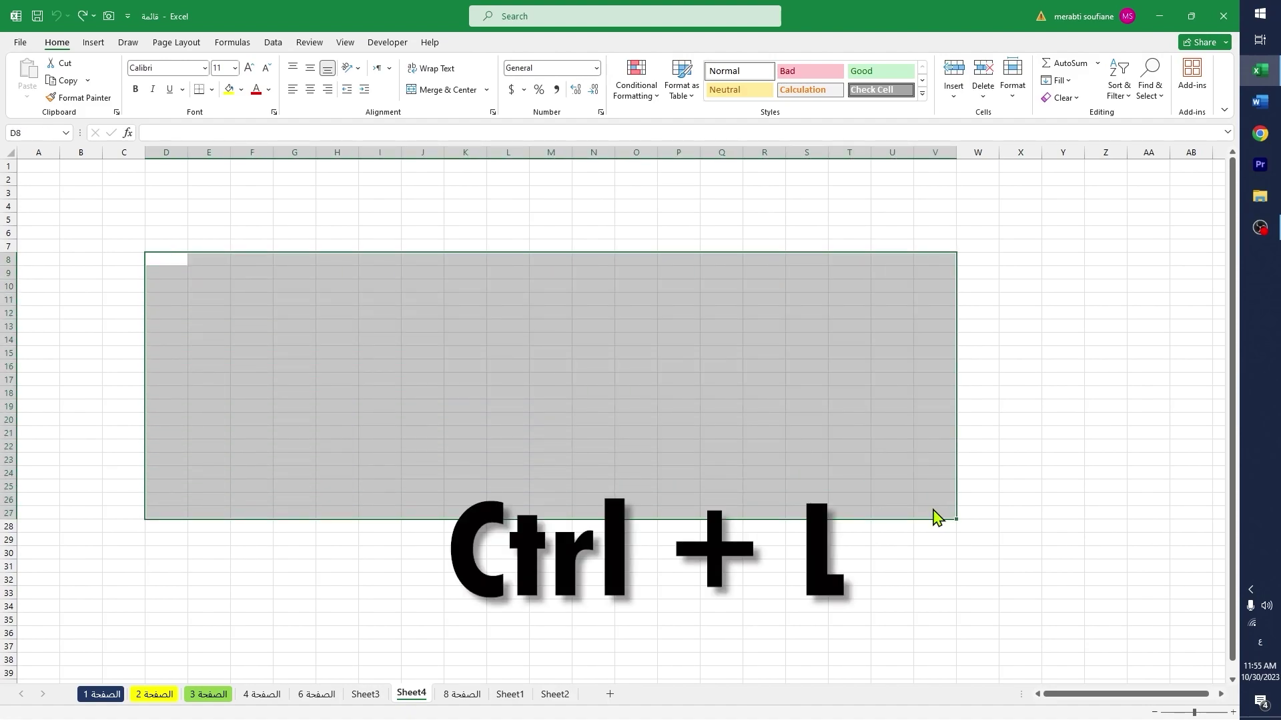
pyautogui.hotkey('ctrl', 'l')
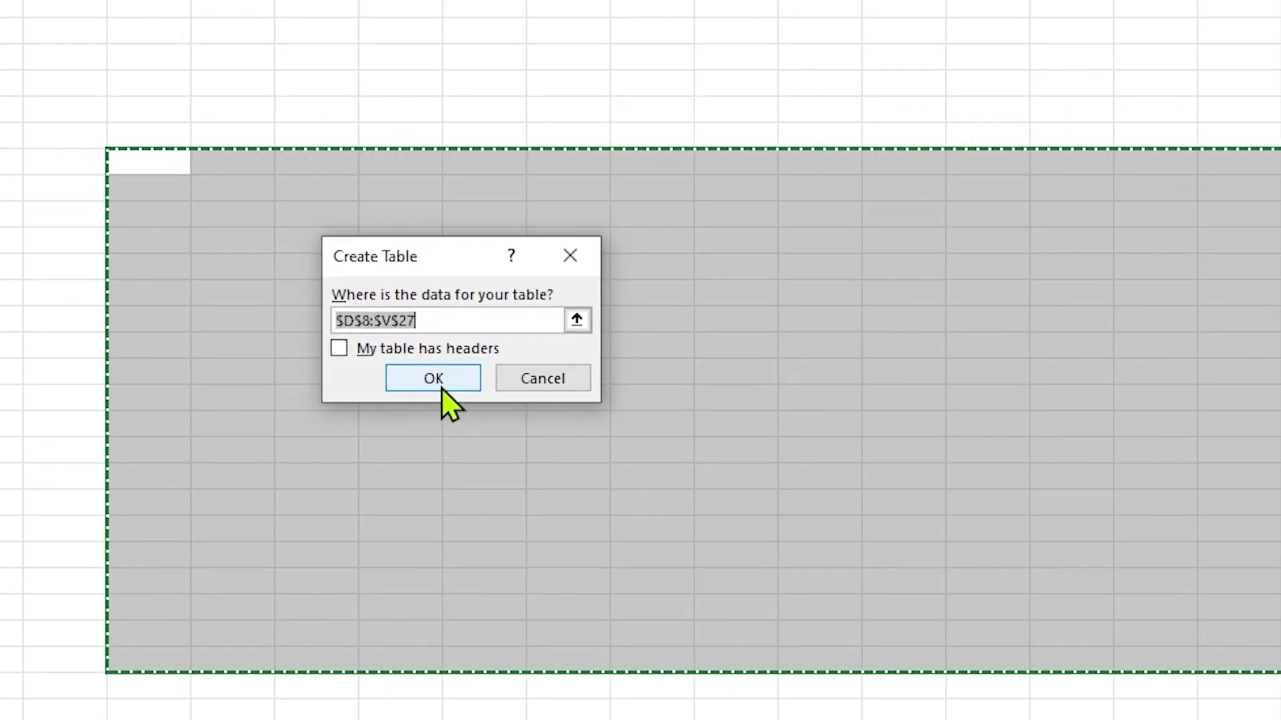
pyautogui.click(315, 371)
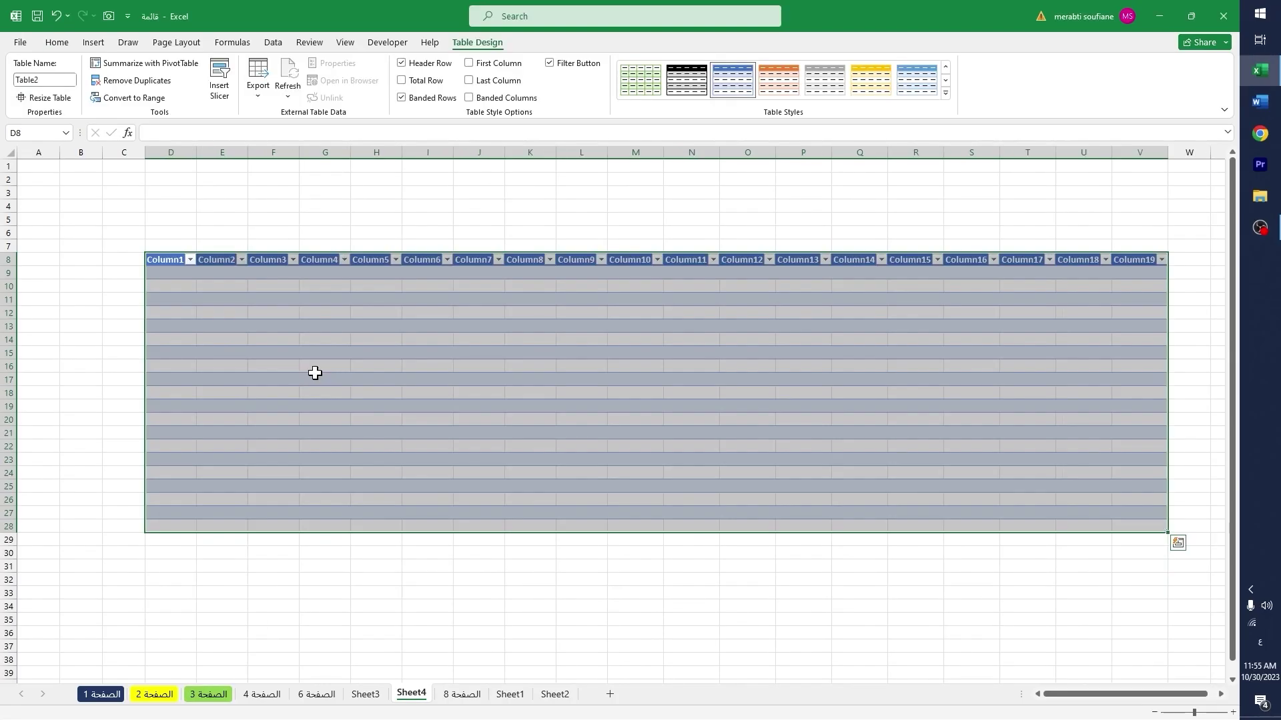
pyautogui.click(513, 389)
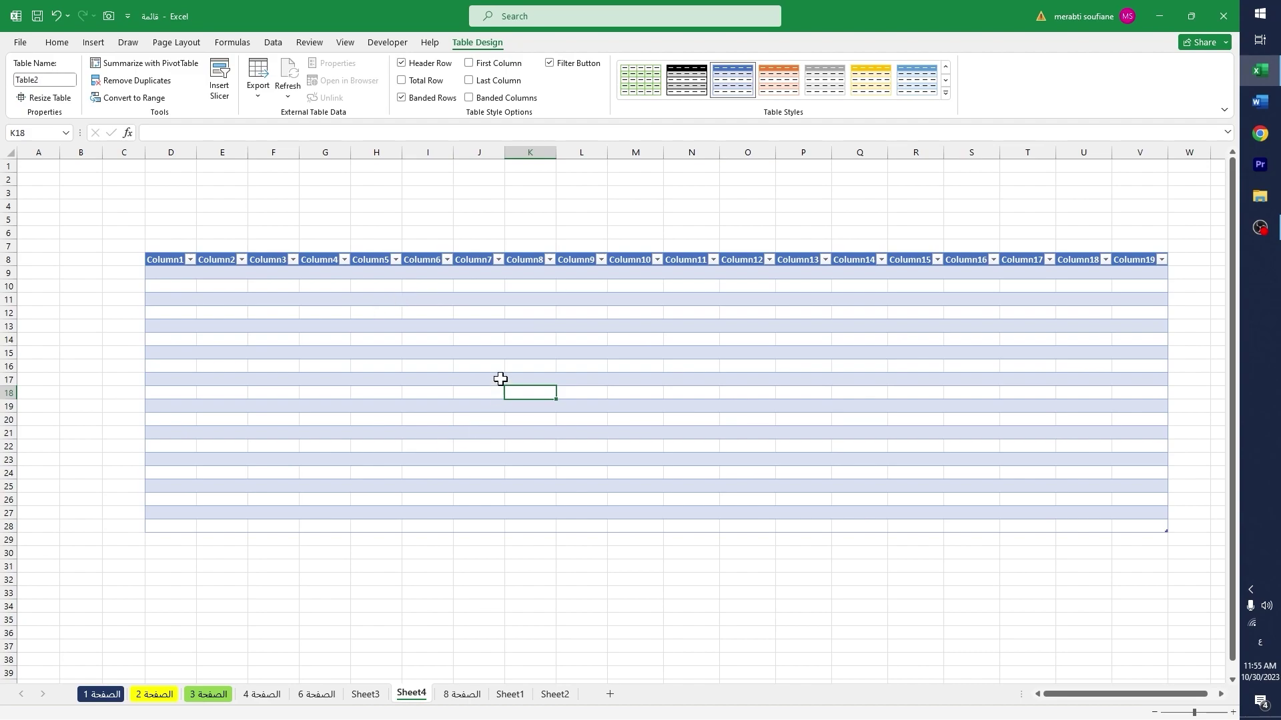
pyautogui.click(406, 364)
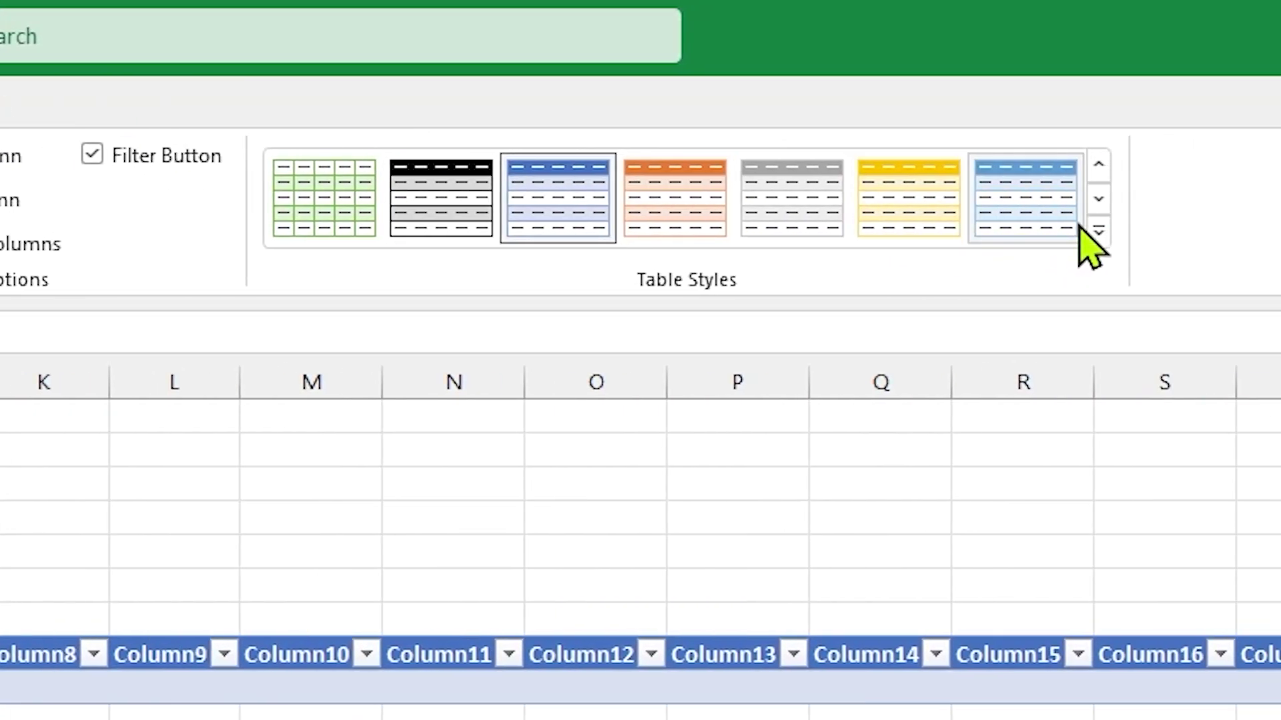
# Apply an orange medium table style, then move to Sheet3
pyautogui.click(1099, 230)
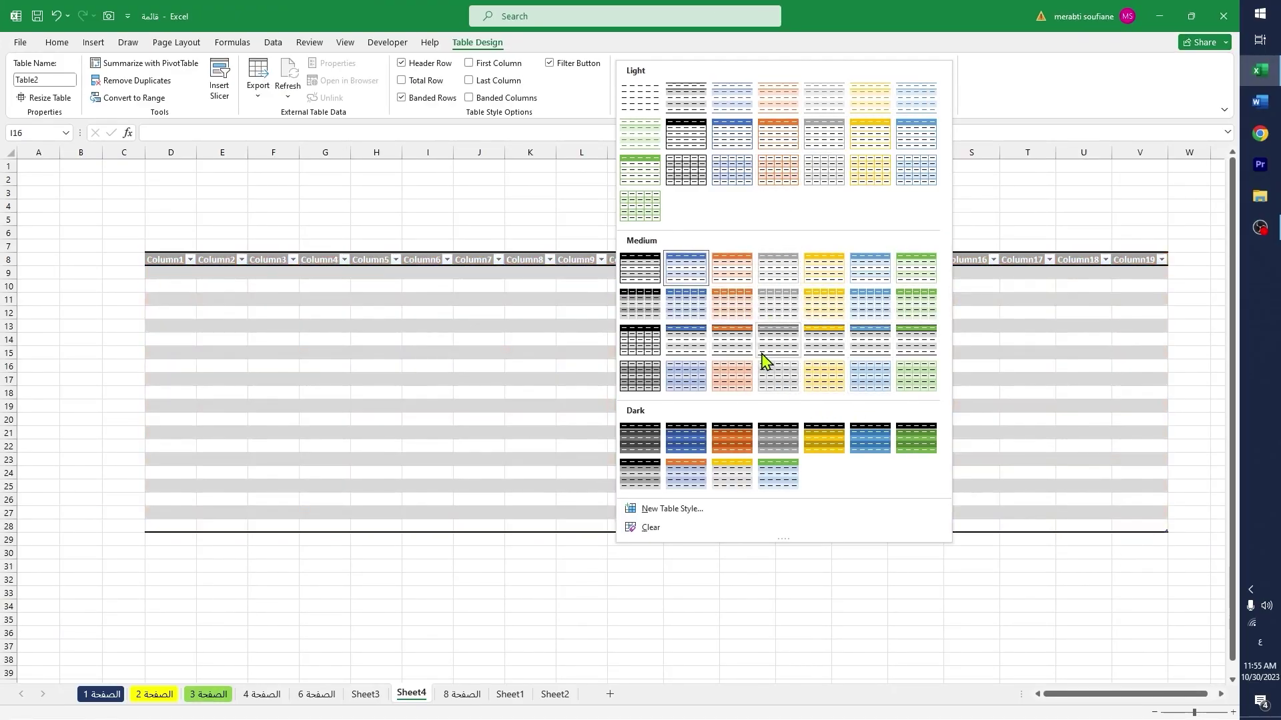
pyautogui.click(741, 343)
pyautogui.click(697, 215)
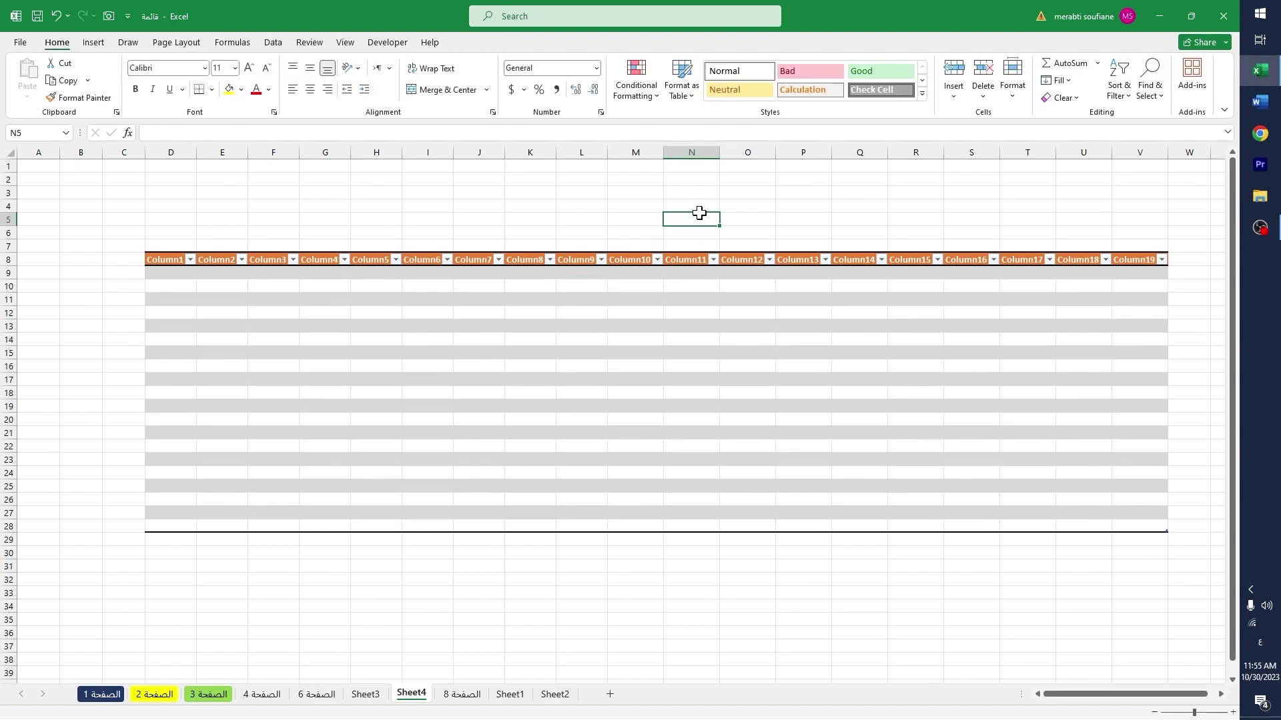
pyautogui.hotkey('ctrl', 'pageup')
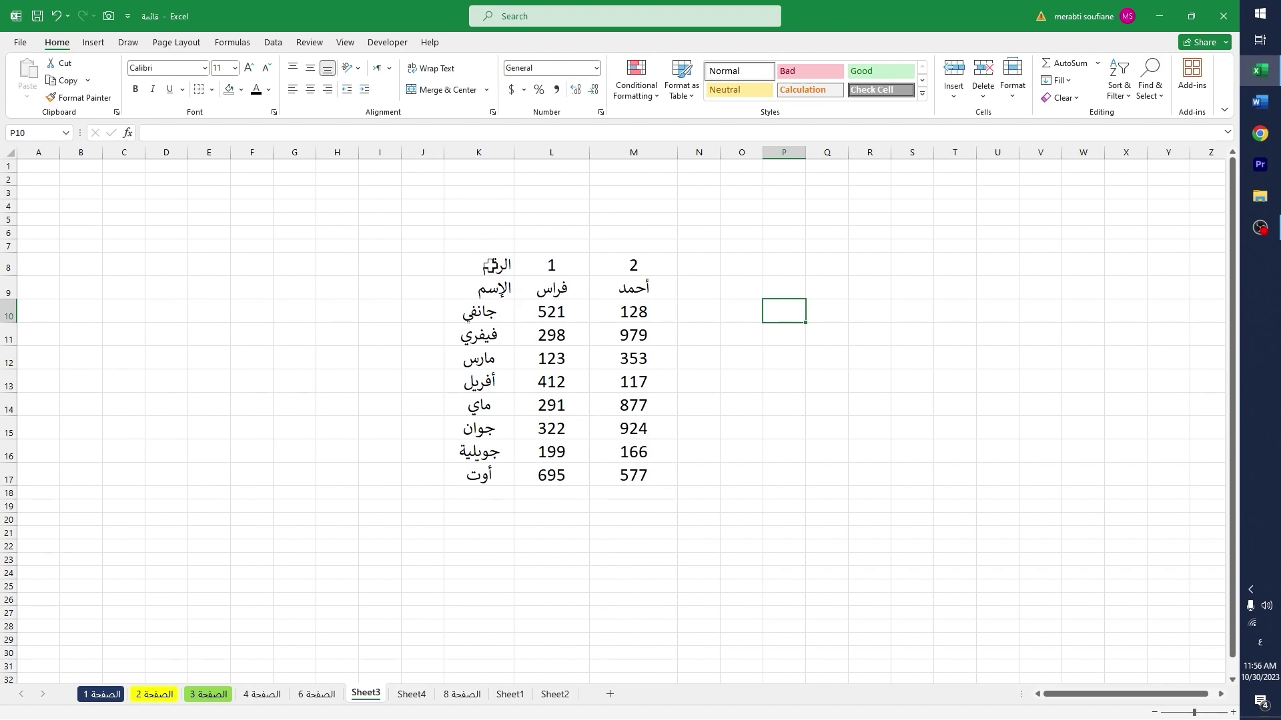
# Make the month data in K8:M17 a table with its first row as headers
pyautogui.moveTo(490, 266); pyautogui.dragTo(640, 477)
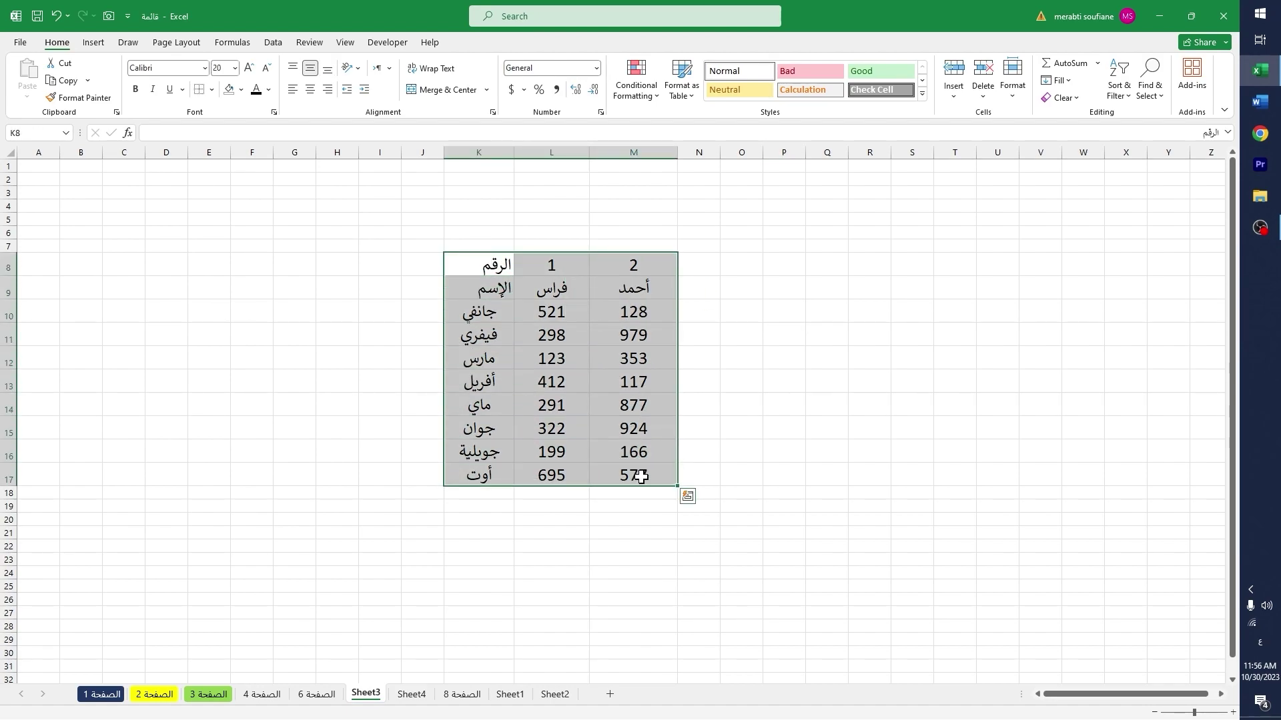
pyautogui.hotkey('ctrl', 't')
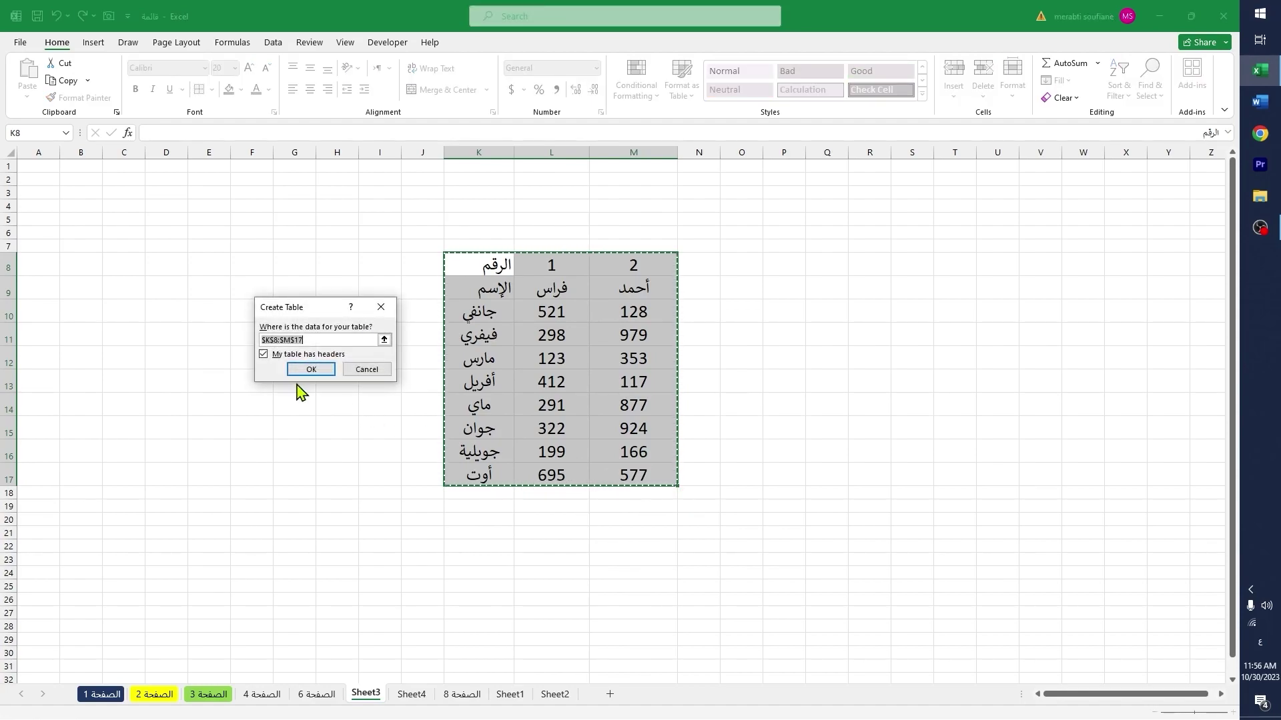
pyautogui.click(311, 369)
pyautogui.click(369, 495)
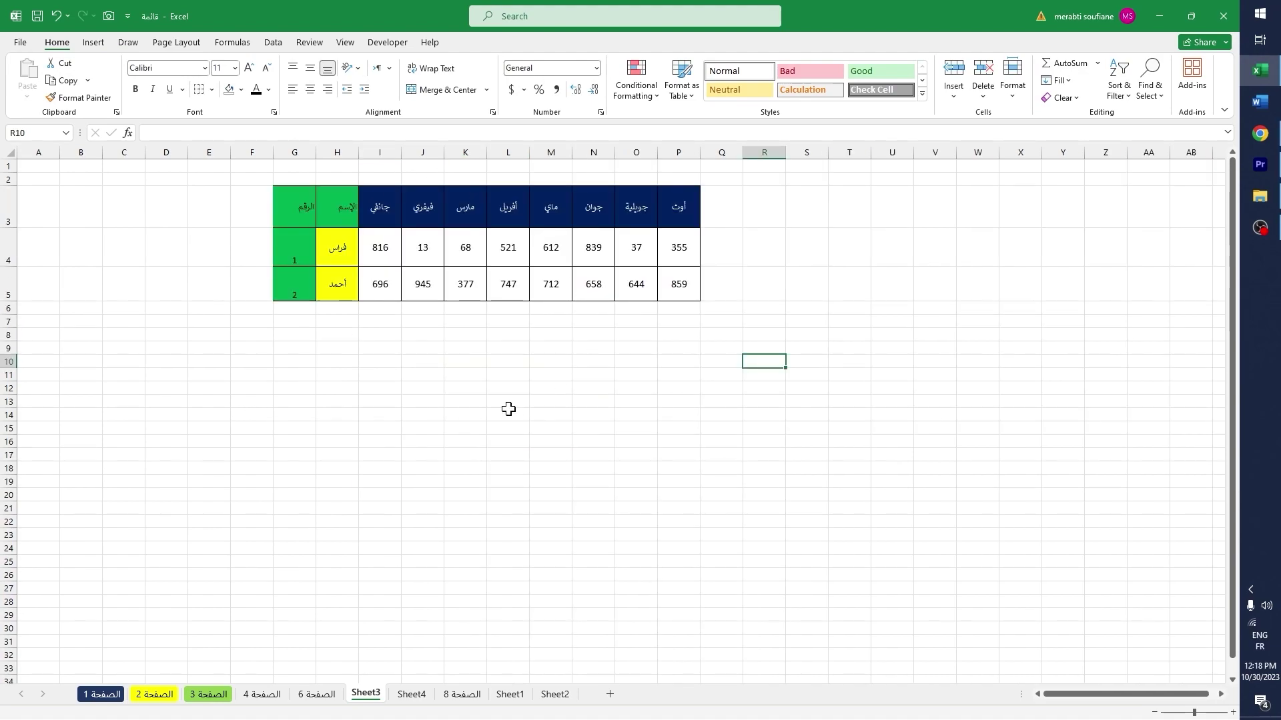
# Select the whole G3:P5 table from G3 and copy it
pyautogui.moveTo(292, 210); pyautogui.dragTo(678, 285)
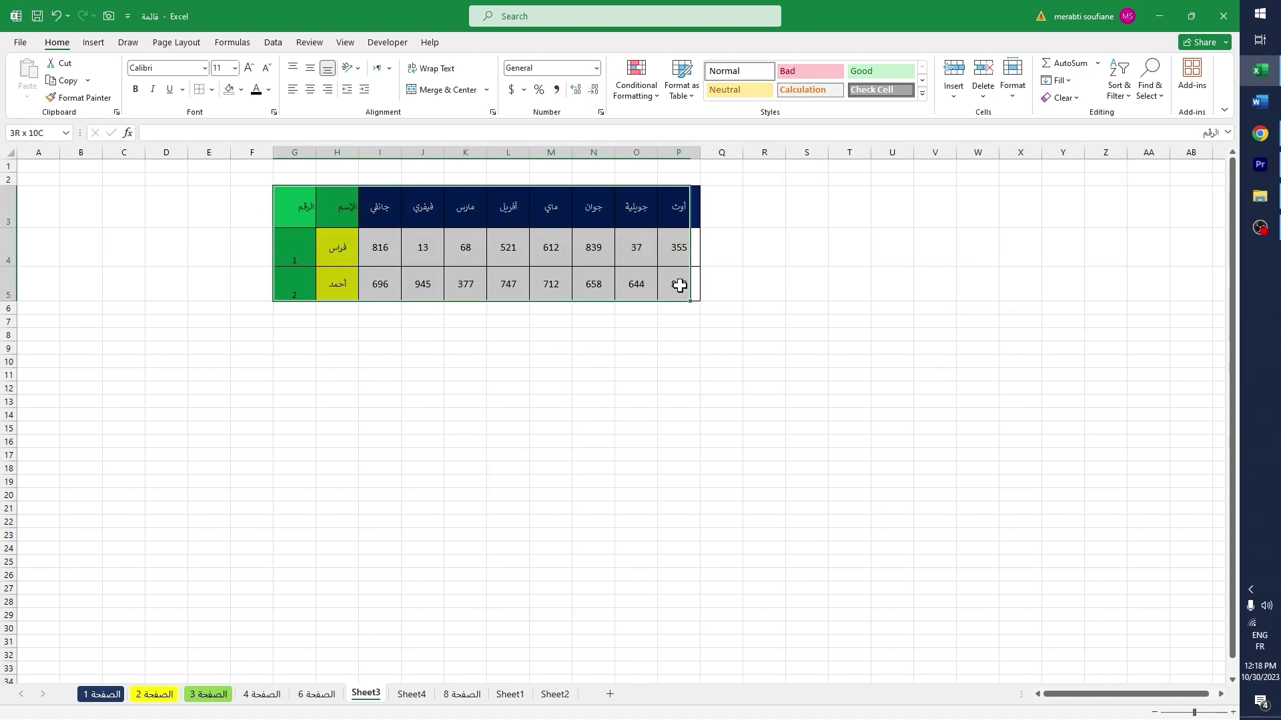
pyautogui.click(674, 364)
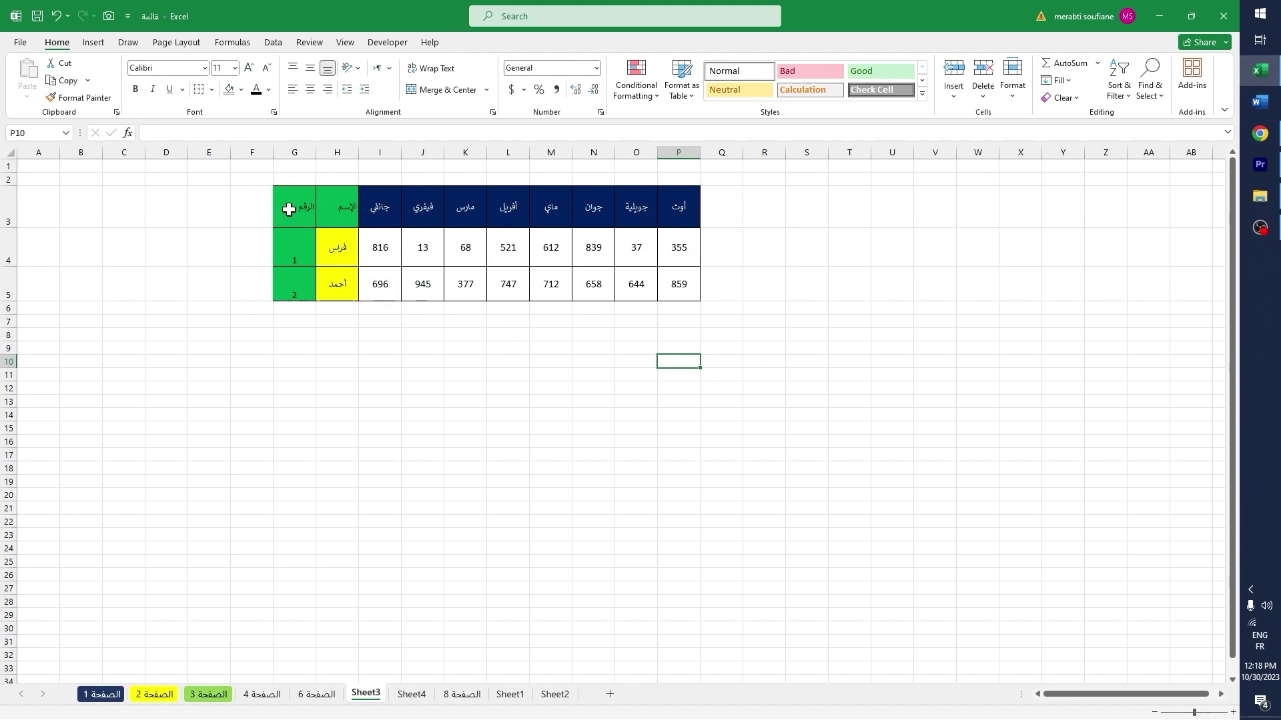
pyautogui.moveTo(289, 210); pyautogui.dragTo(677, 285)
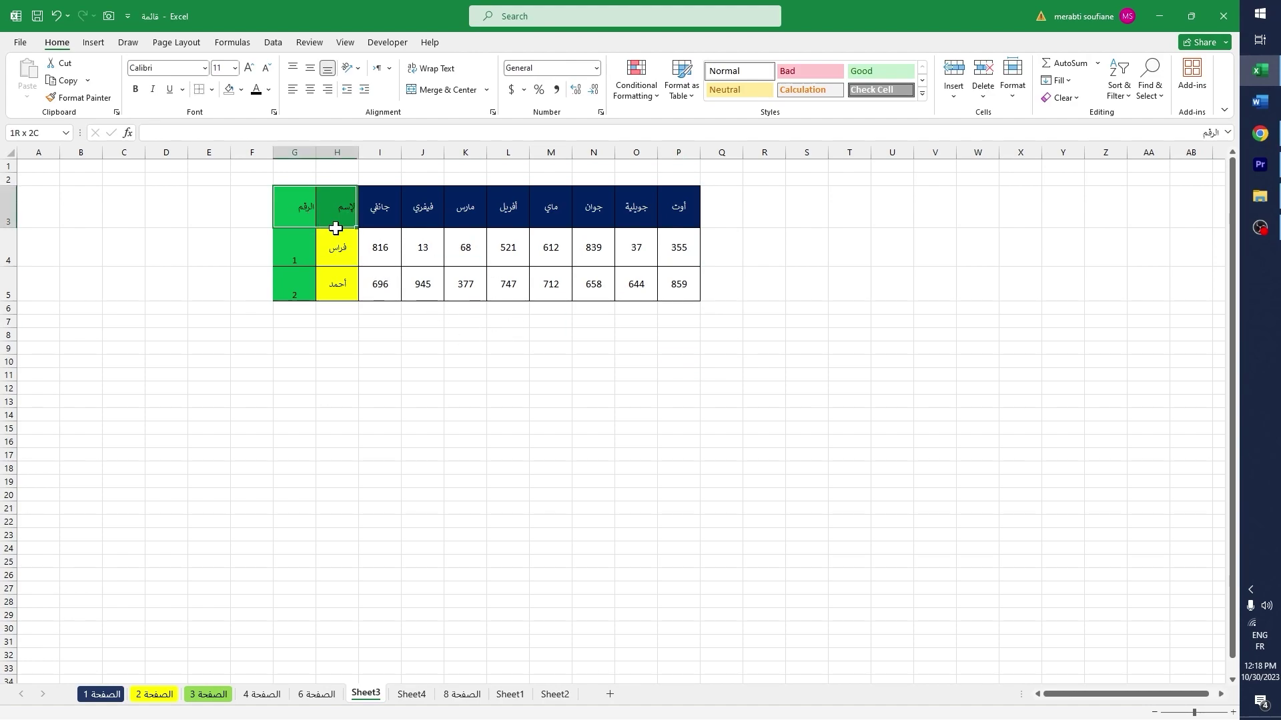
pyautogui.click(676, 329)
pyautogui.click(308, 204)
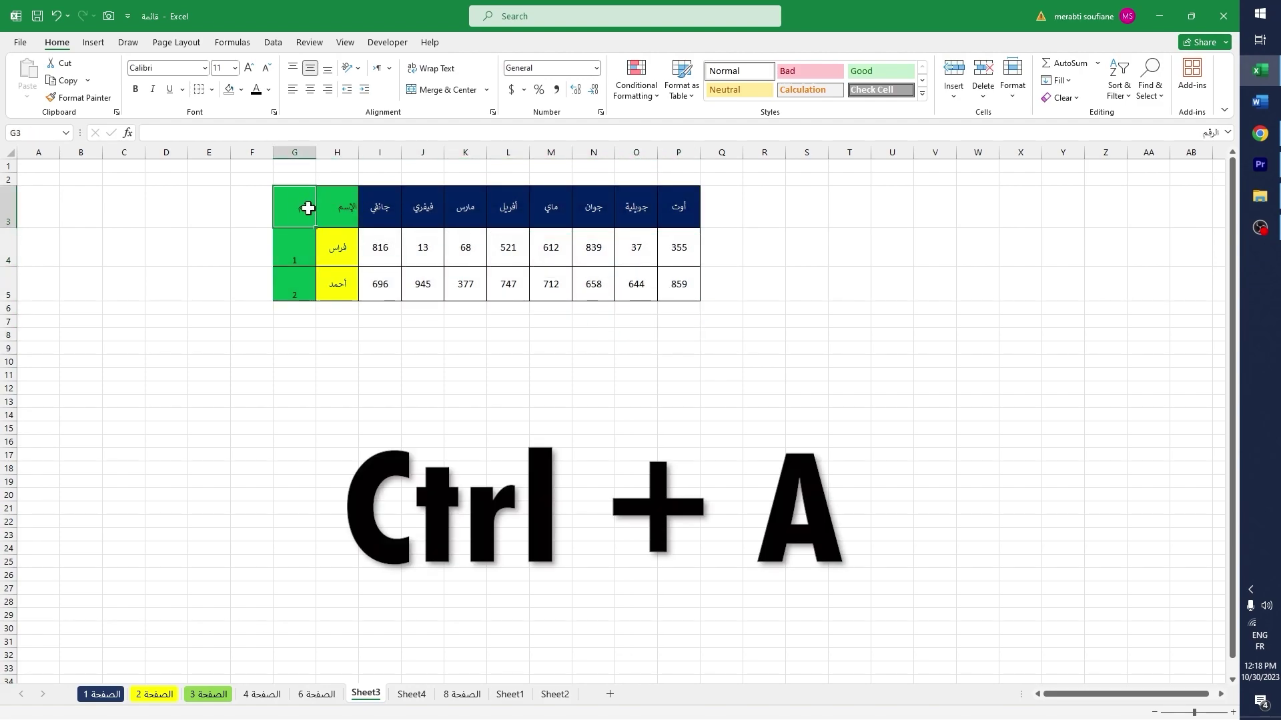
pyautogui.hotkey('ctrl', 'a')
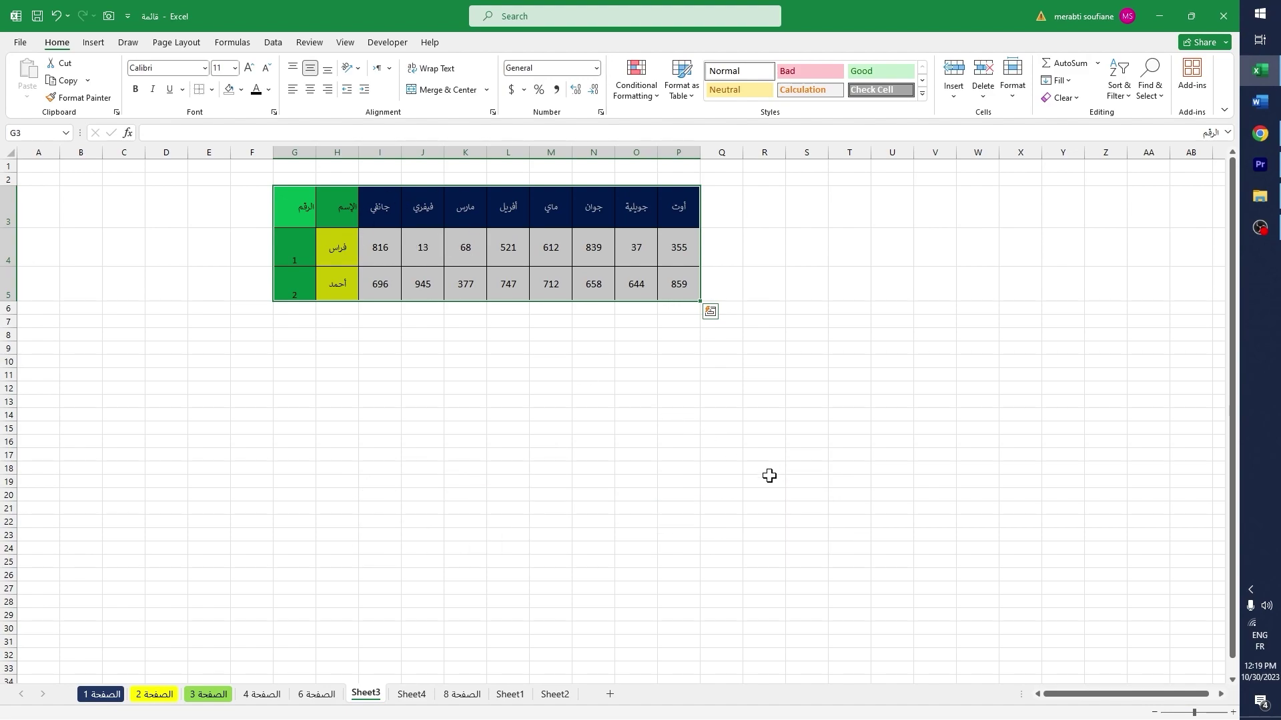
pyautogui.hotkey('ctrl', 'c')
pyautogui.hotkey('ctrl', 'c')
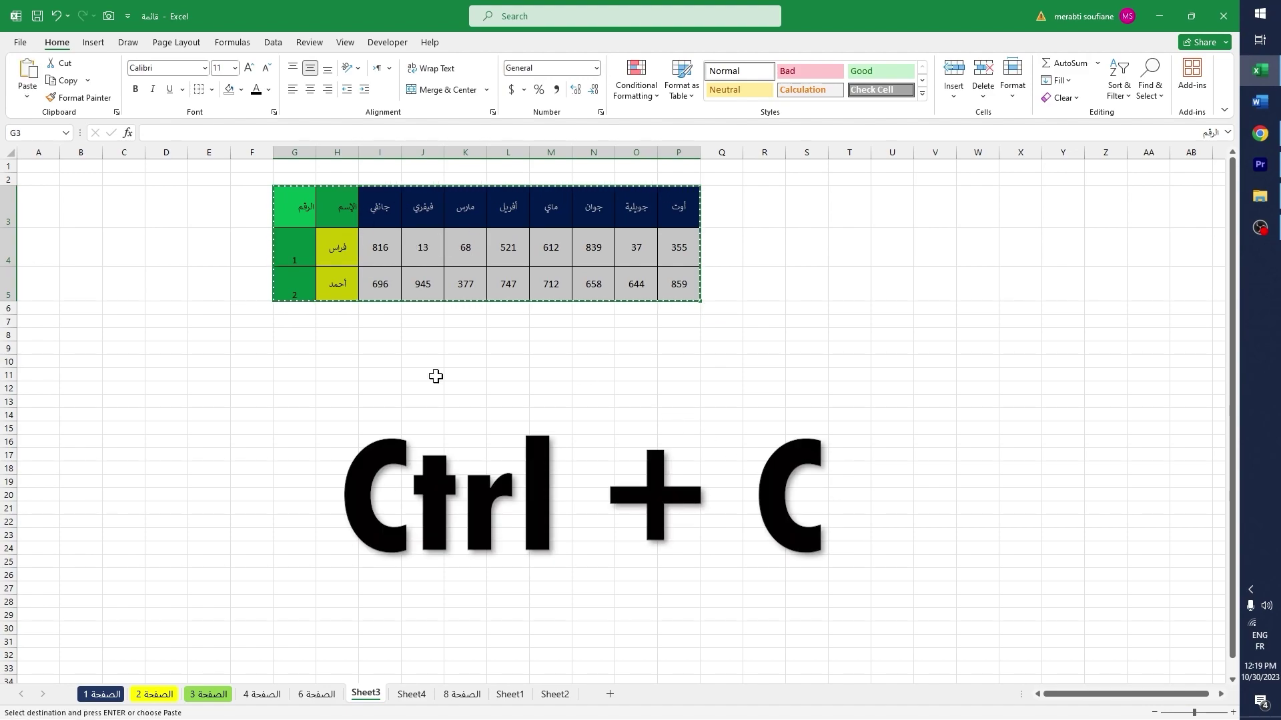
# Paste the copied table transposed at I10 through Paste Special
pyautogui.click(376, 360)
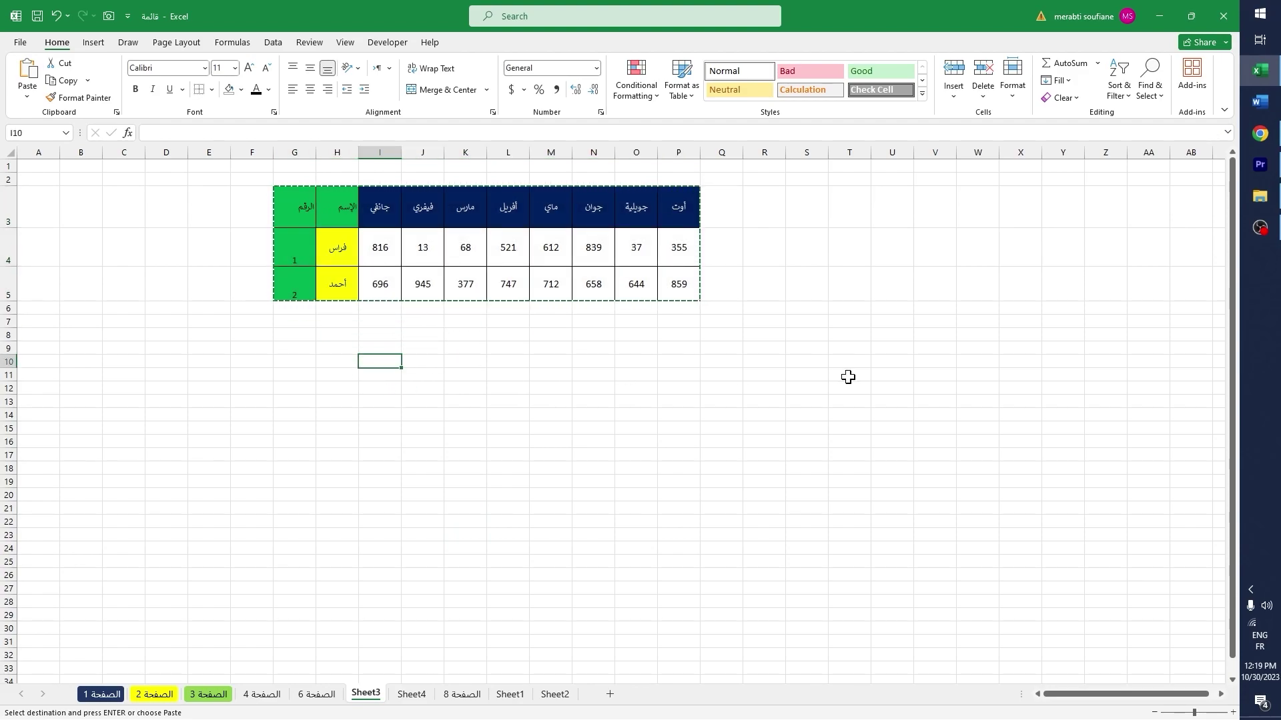
pyautogui.hotkey('ctrl', 'alt', 'v')
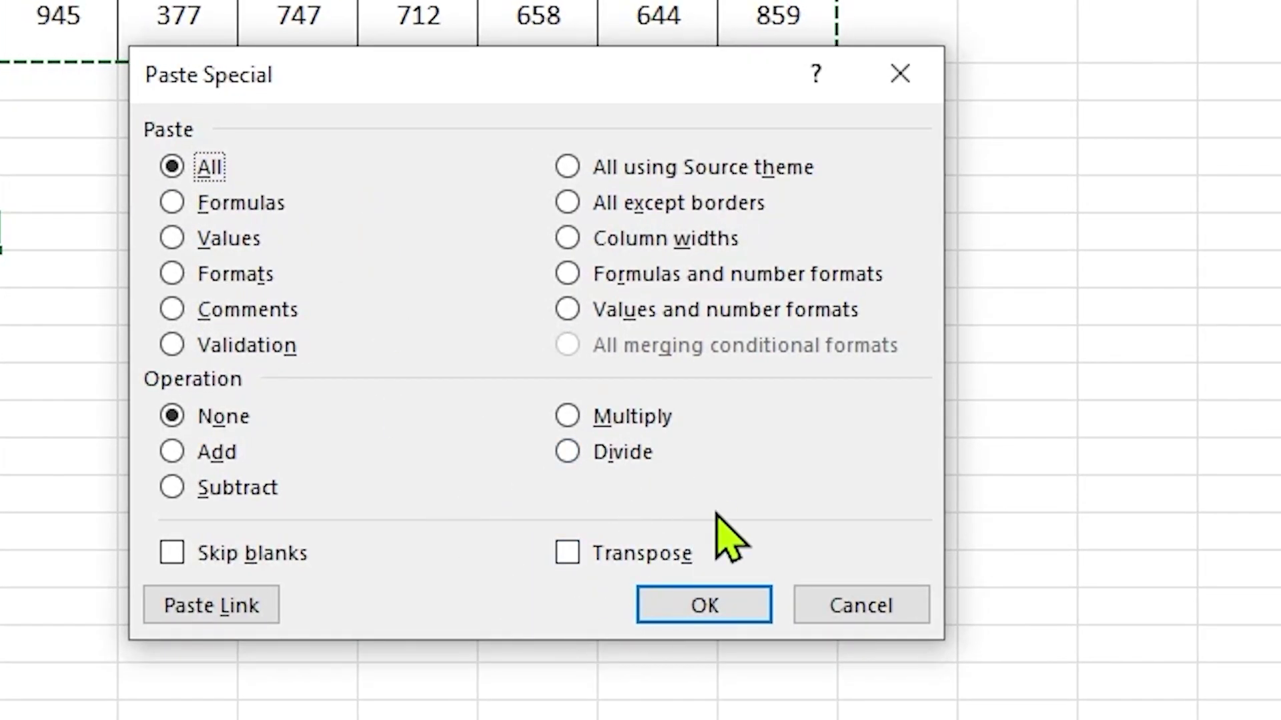
pyautogui.click(568, 553)
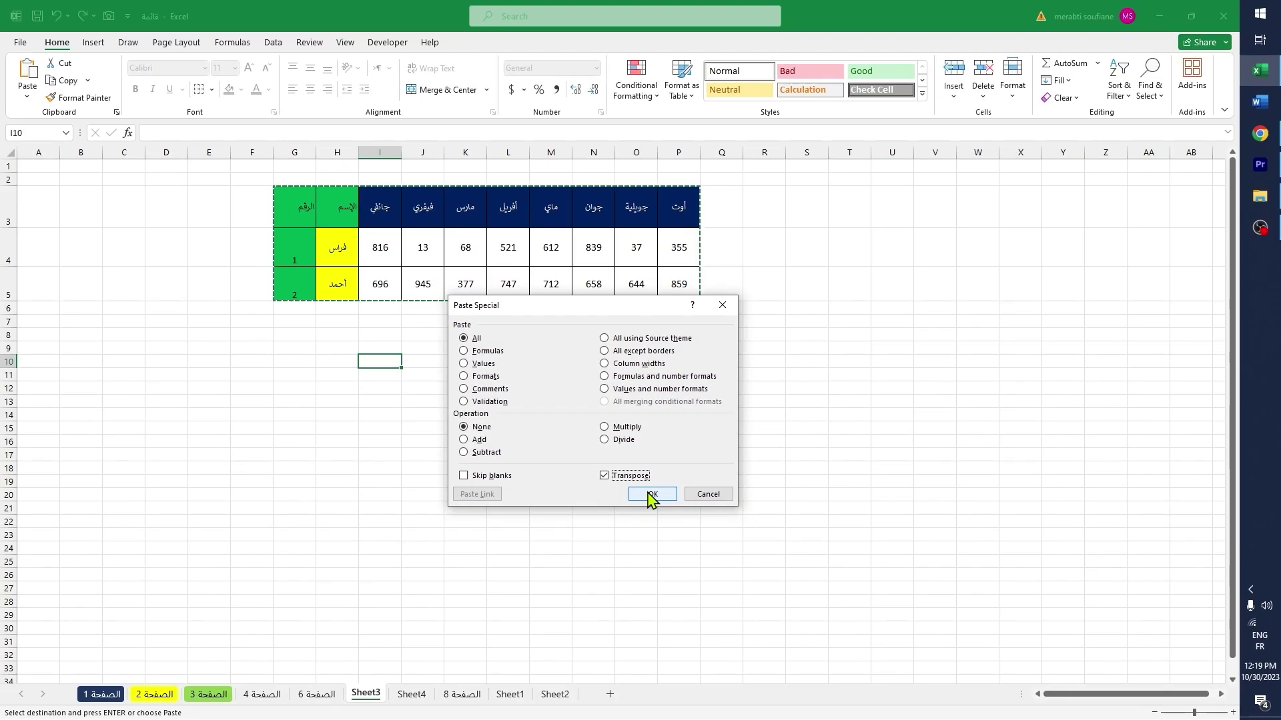
pyautogui.click(674, 580)
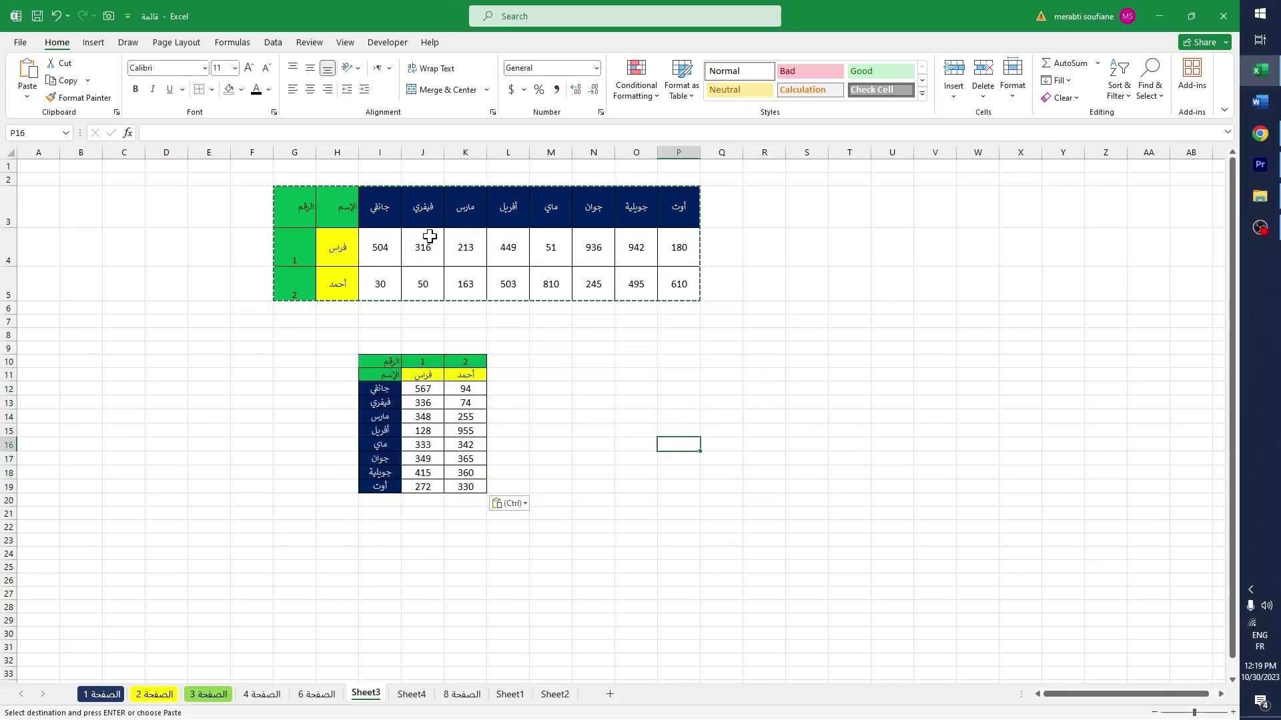
pyautogui.press('Escape')
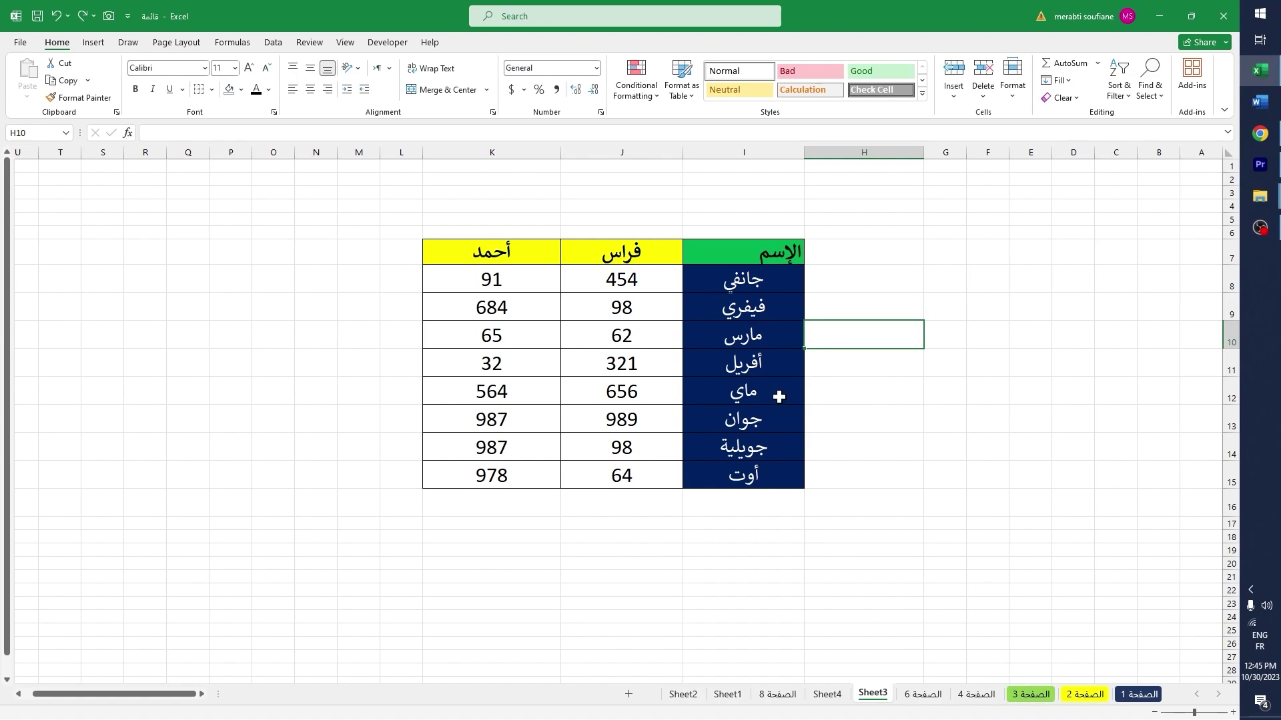
# Fill H9:H12 rightward with the month names فيفري to ماي from I9:I12
pyautogui.click(779, 397)
pyautogui.moveTo(745, 276); pyautogui.dragTo(743, 481)
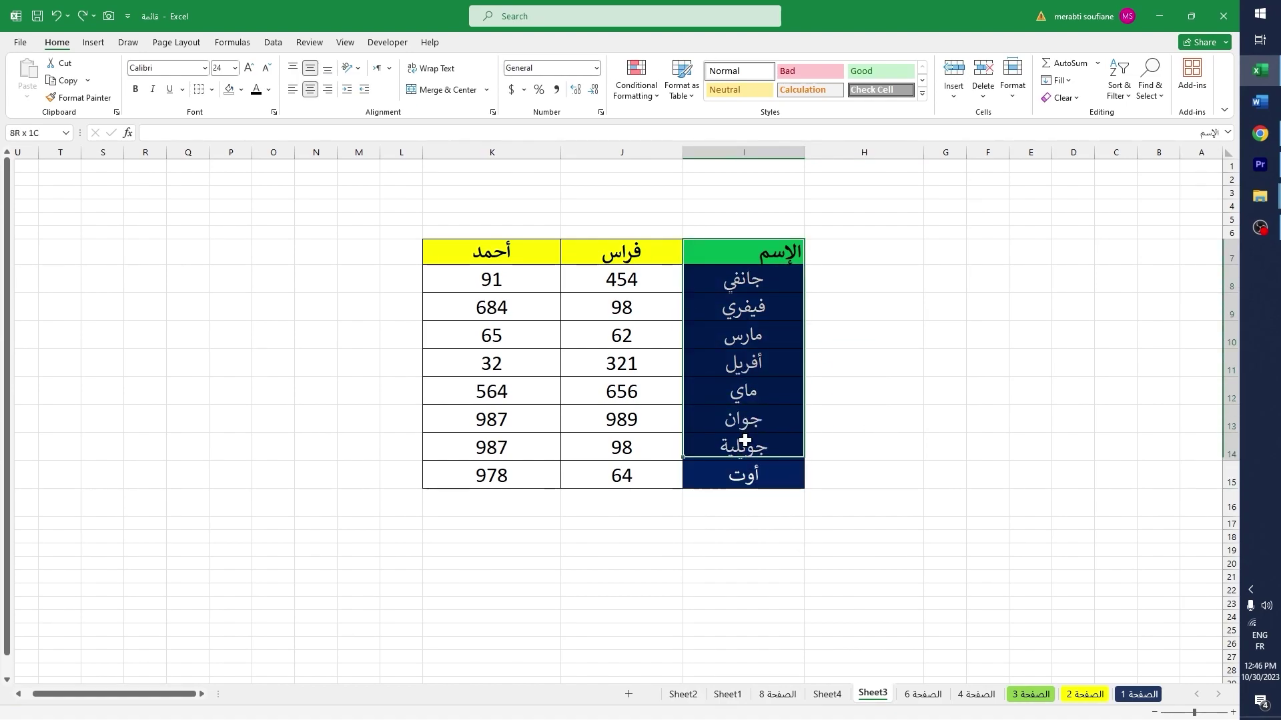
pyautogui.click(741, 475)
pyautogui.moveTo(842, 255); pyautogui.dragTo(842, 471)
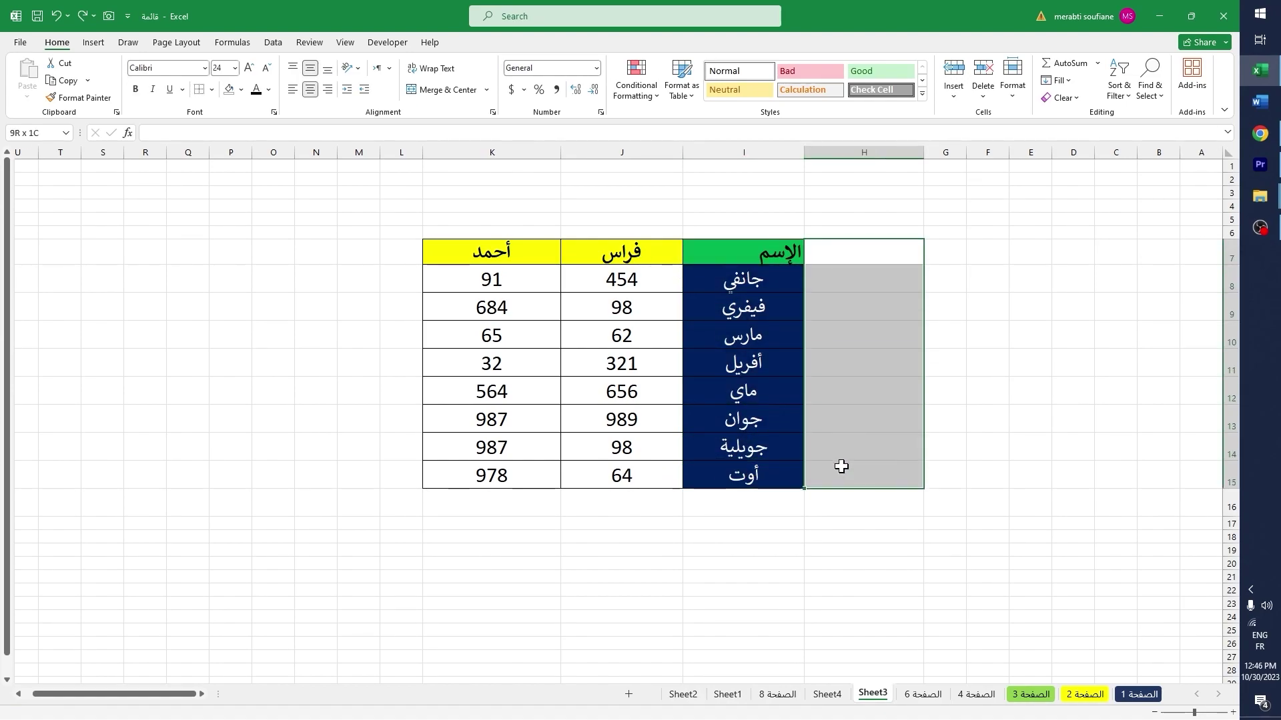
pyautogui.hotkey('ctrl', 'r')
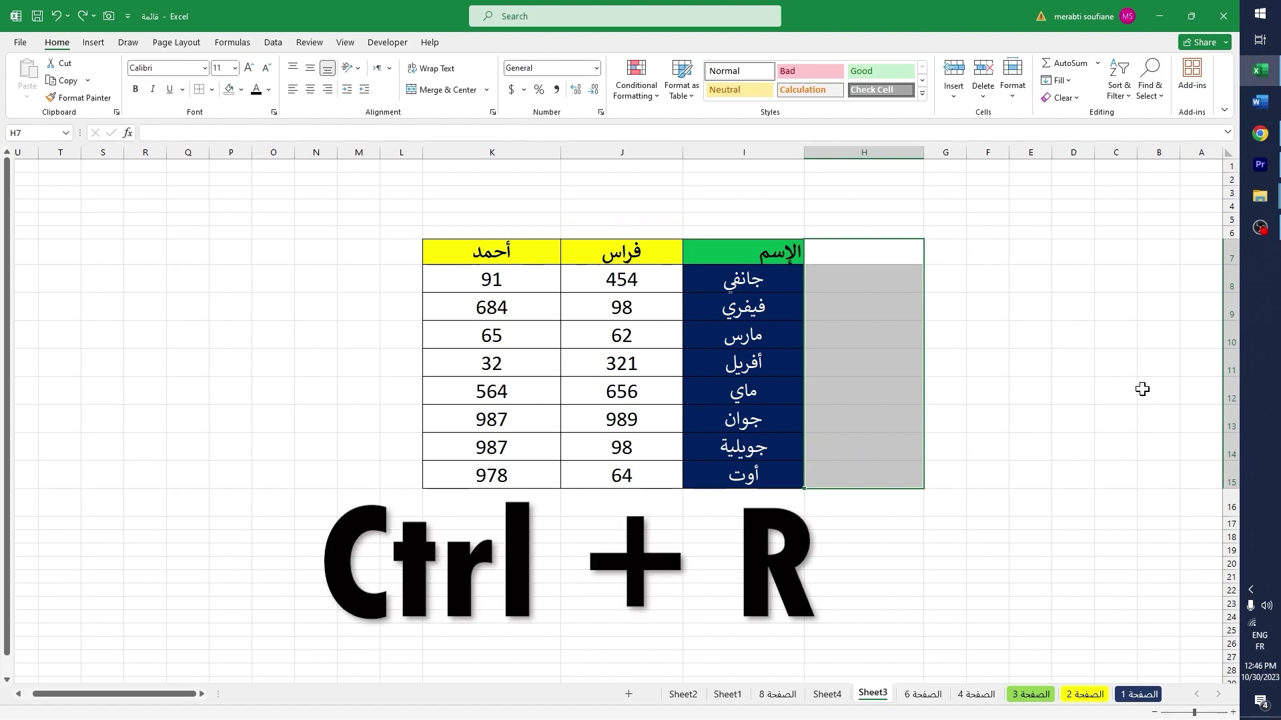
pyautogui.hotkey('ctrl', 'r')
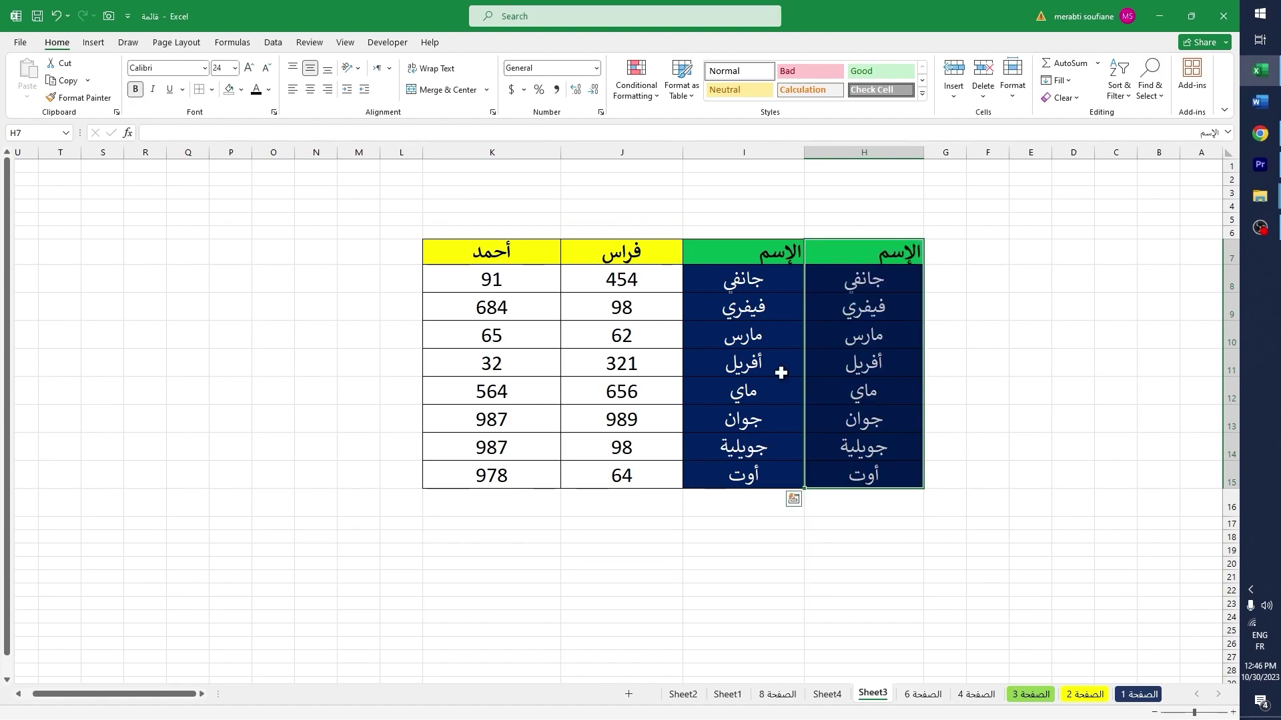
pyautogui.moveTo(759, 248); pyautogui.dragTo(758, 449)
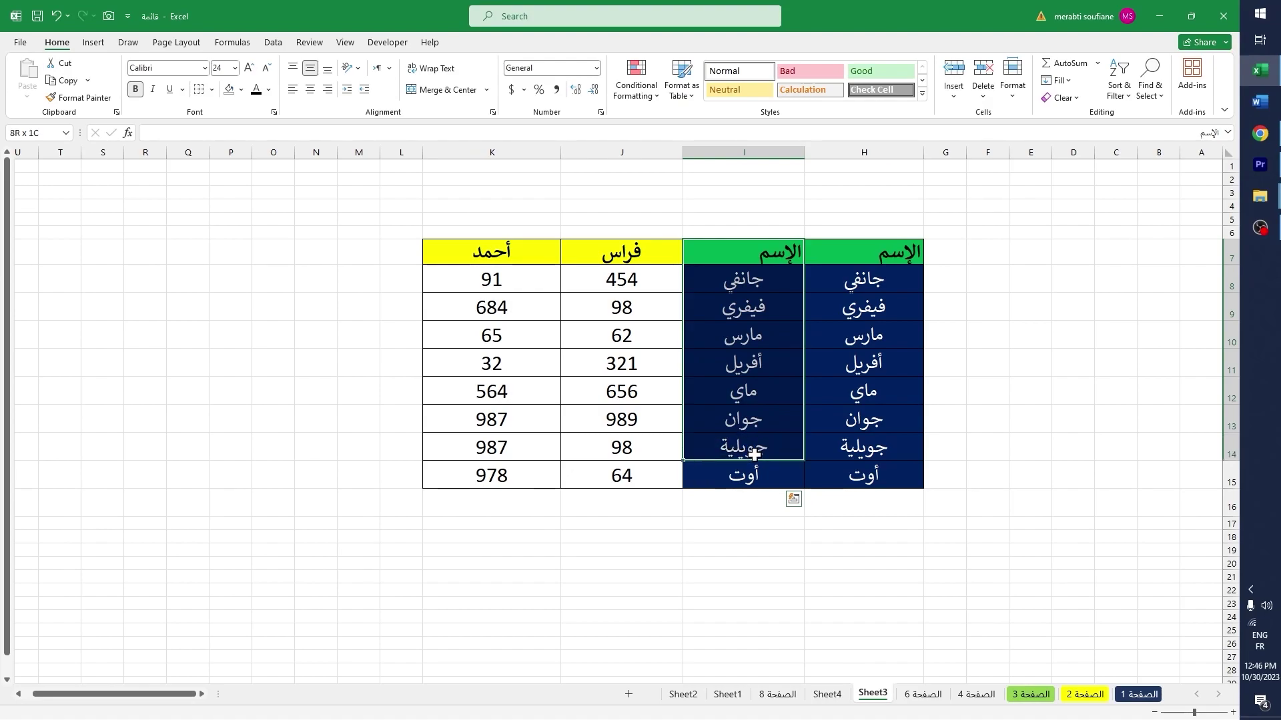
pyautogui.hotkey('ctrl', 'z')
pyautogui.click(755, 366)
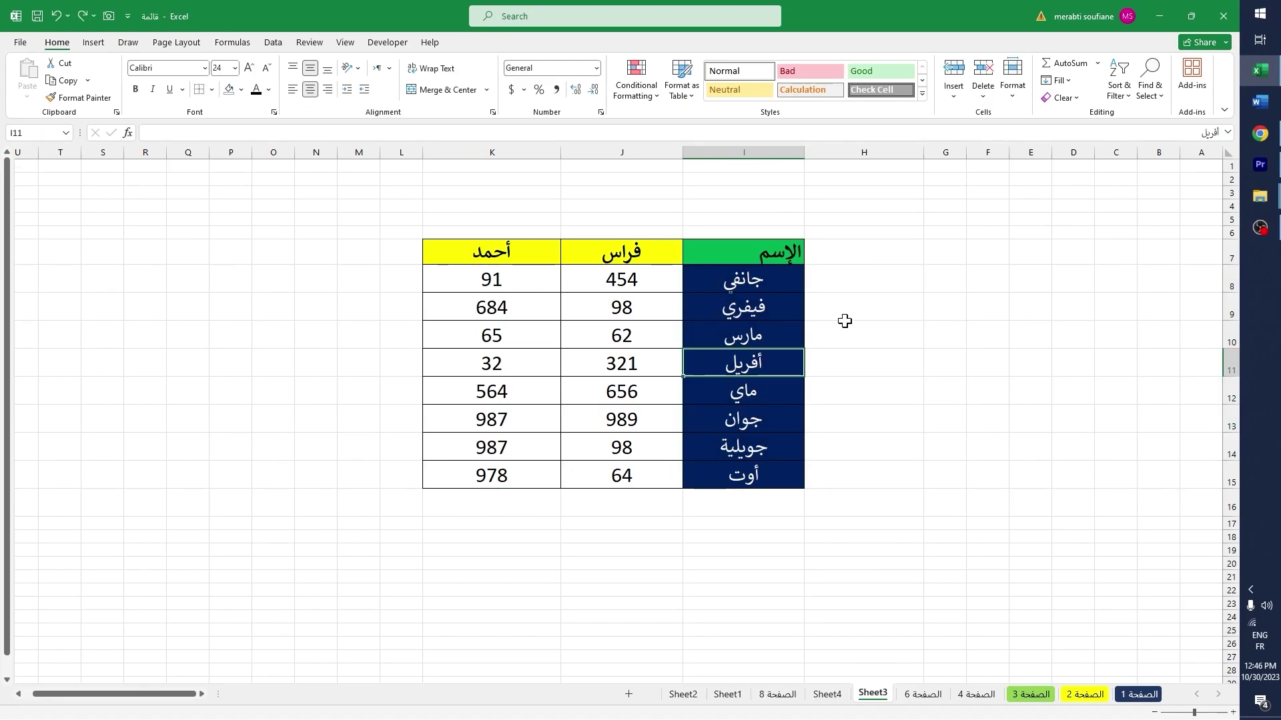
pyautogui.moveTo(846, 309); pyautogui.dragTo(841, 400)
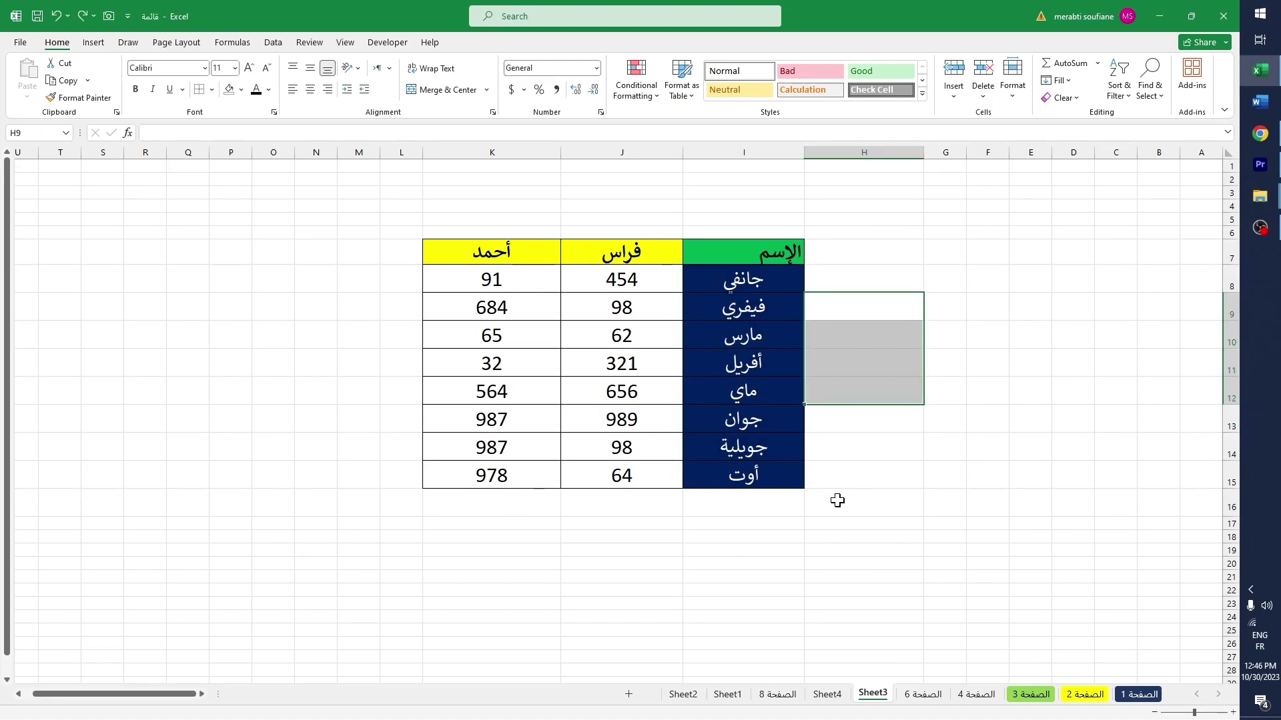
pyautogui.hotkey('ctrl', 'y')
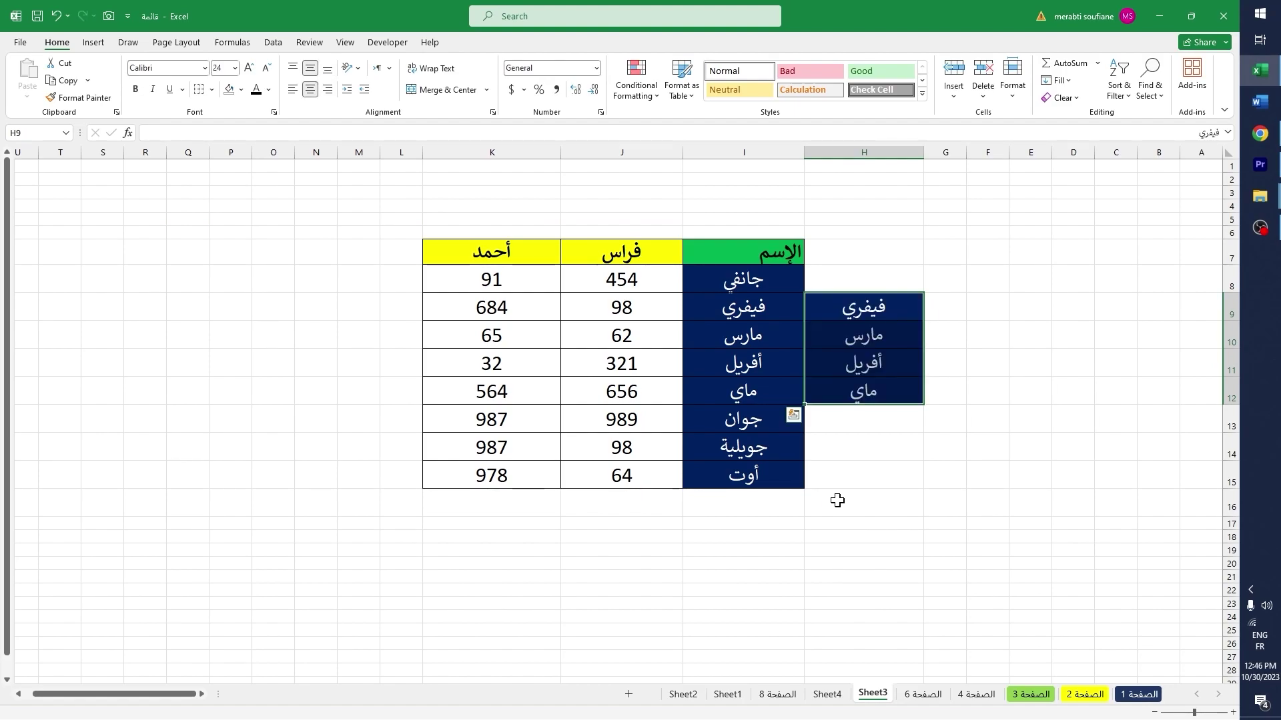
pyautogui.click(790, 510)
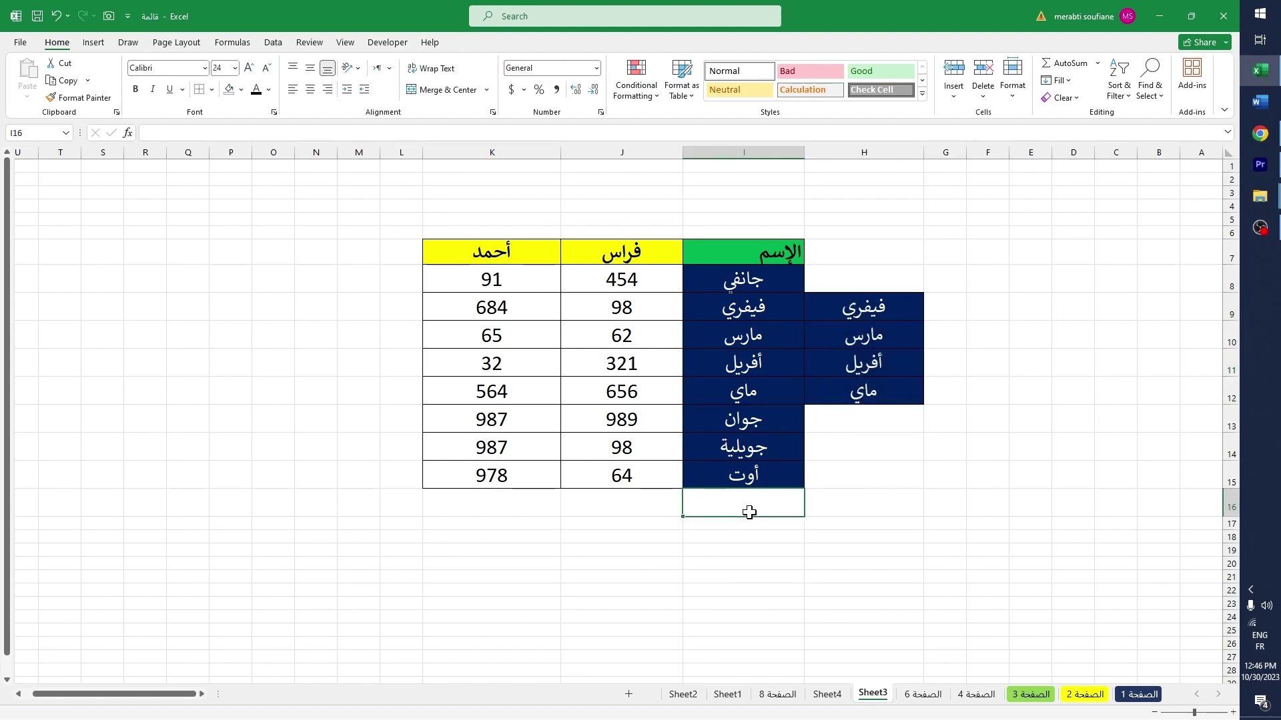
# Fill I16:K16 down from row 15 so it repeats أوت, 64 and 978
pyautogui.moveTo(758, 504); pyautogui.dragTo(478, 504)
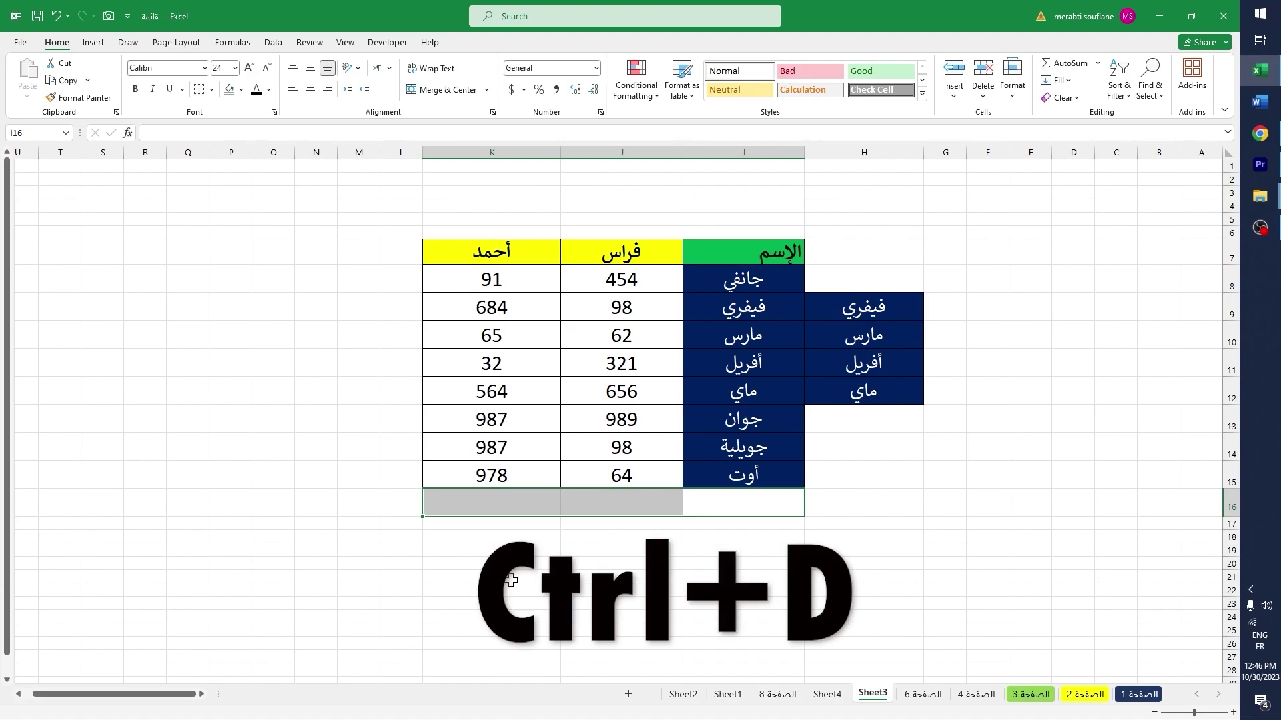
pyautogui.hotkey('ctrl', 'd')
pyautogui.click(637, 545)
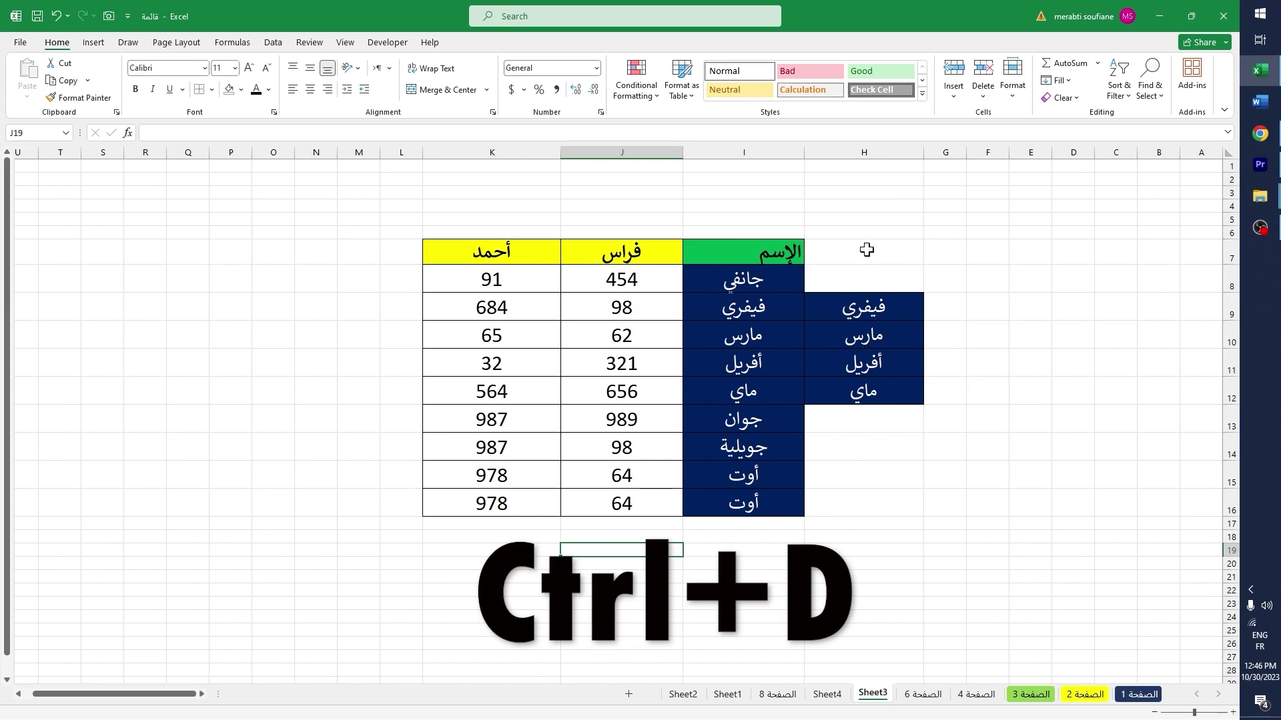
pyautogui.moveTo(867, 250)
pyautogui.mouseDown()
pyautogui.moveTo(866, 513)
pyautogui.moveTo(492, 506)
pyautogui.mouseUp()
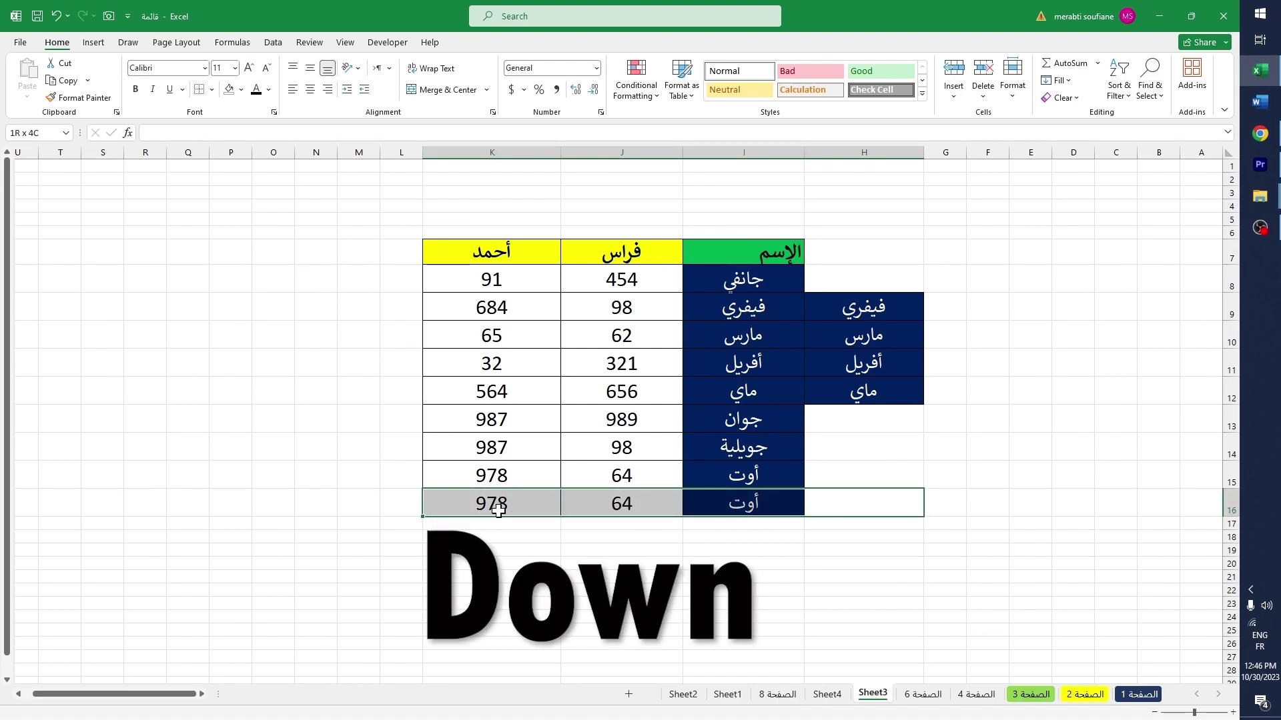
pyautogui.click(589, 546)
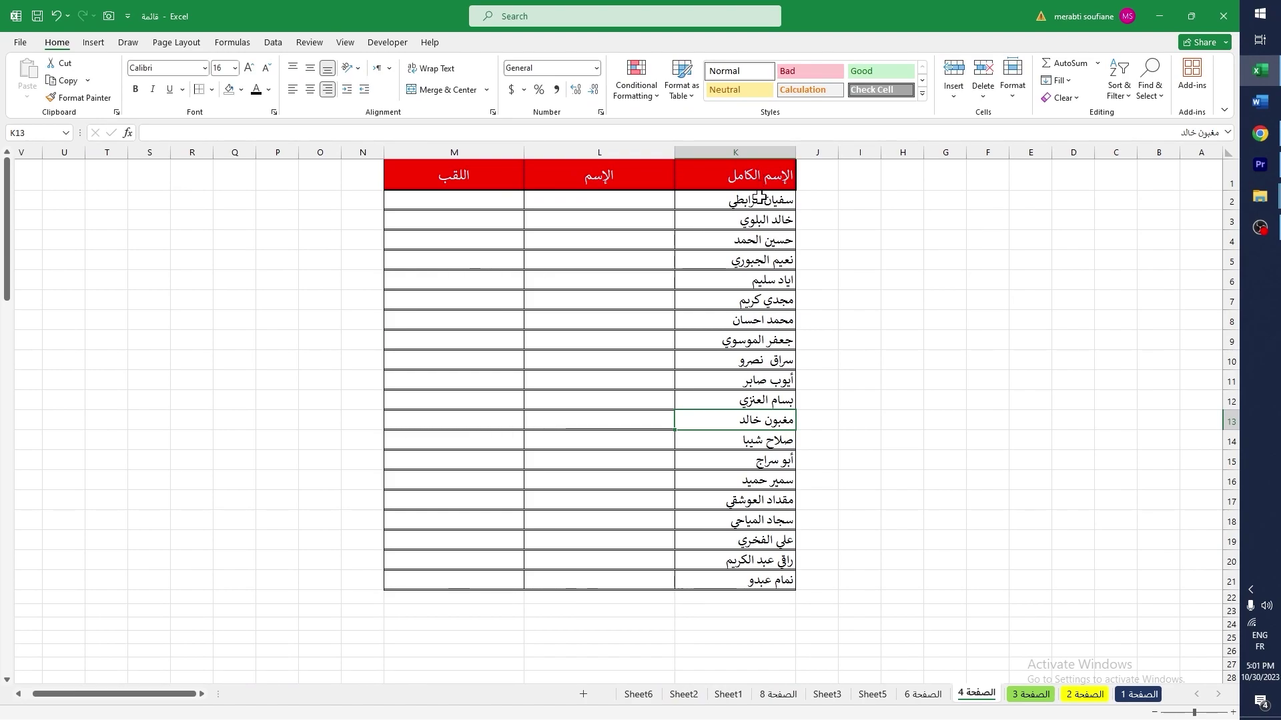
pyautogui.moveTo(760, 200)
pyautogui.mouseDown()
pyautogui.moveTo(753, 465)
pyautogui.moveTo(720, 260)
pyautogui.mouseUp()
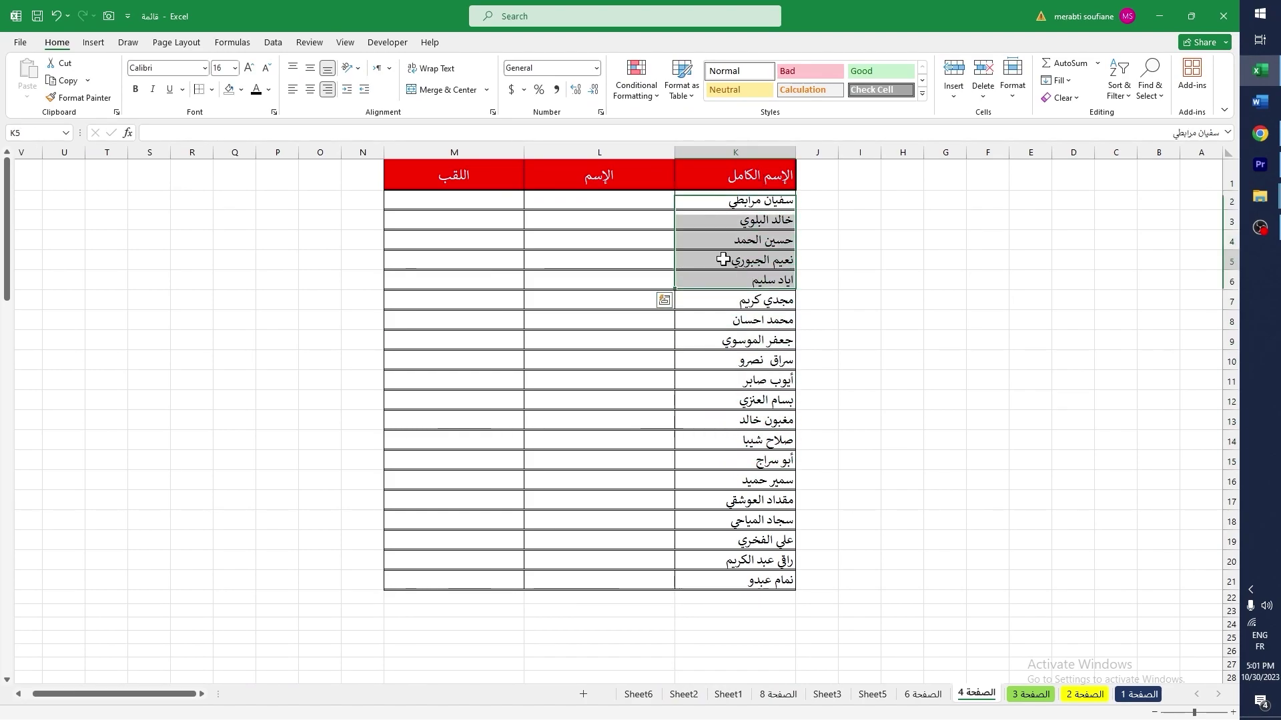
pyautogui.click(717, 259)
pyautogui.click(767, 203)
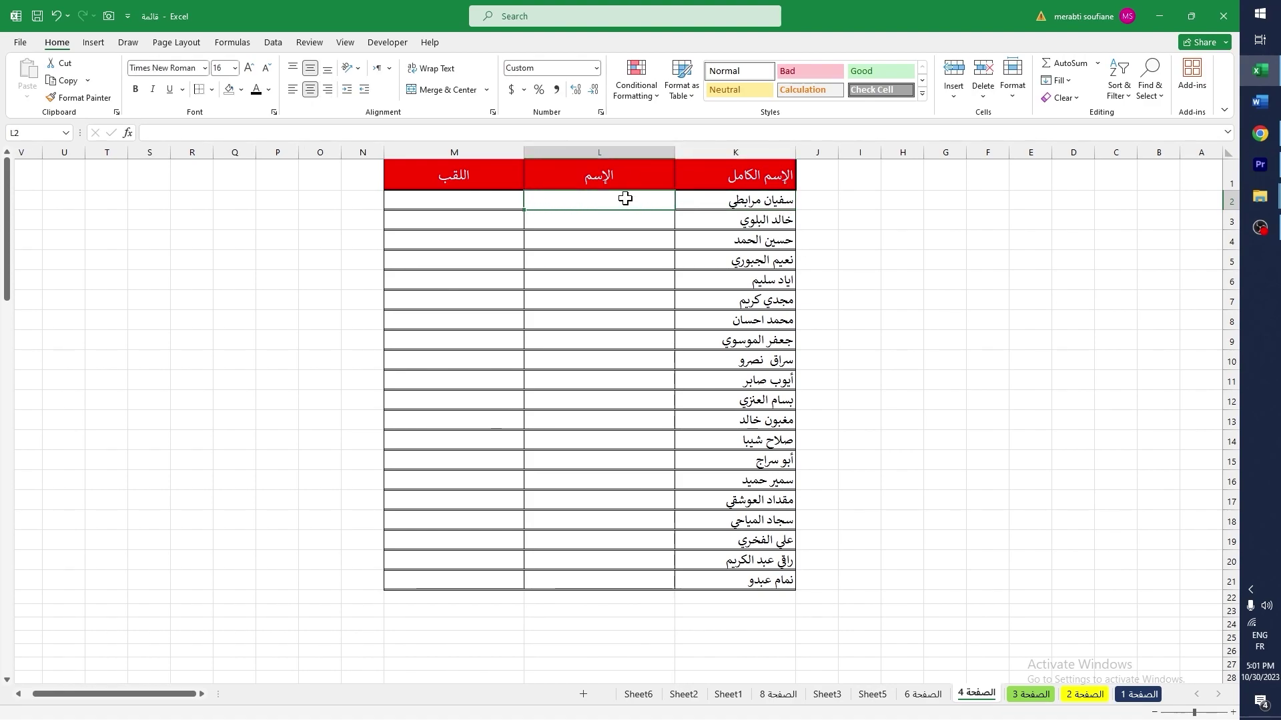
pyautogui.moveTo(623, 200)
pyautogui.mouseDown()
pyautogui.moveTo(549, 221)
pyautogui.moveTo(492, 380)
pyautogui.mouseUp()
pyautogui.click(487, 203)
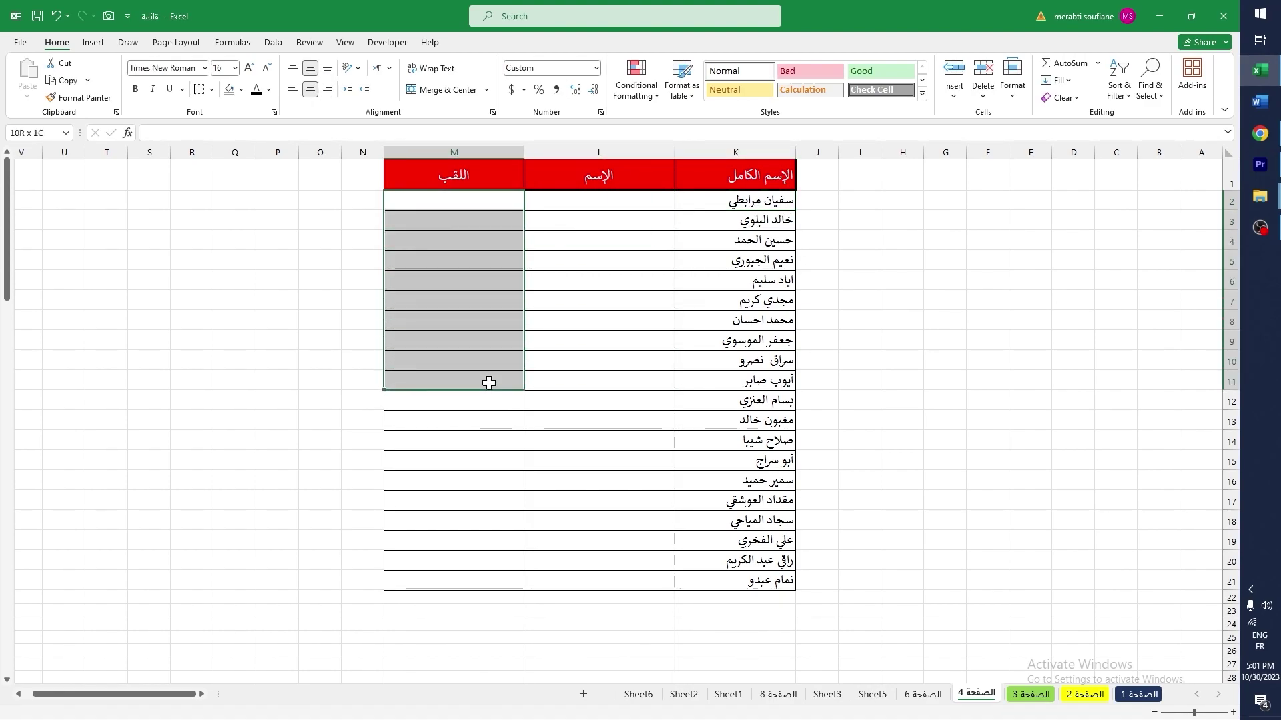
pyautogui.click(594, 317)
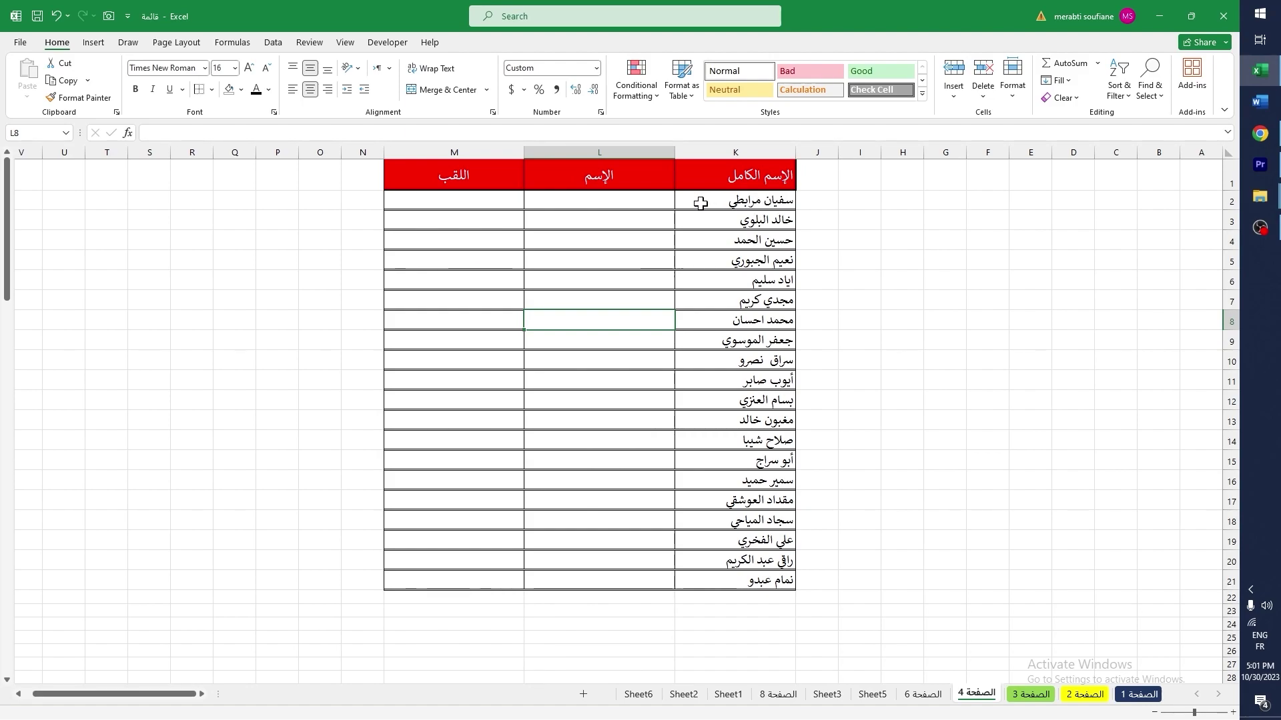
pyautogui.click(641, 201)
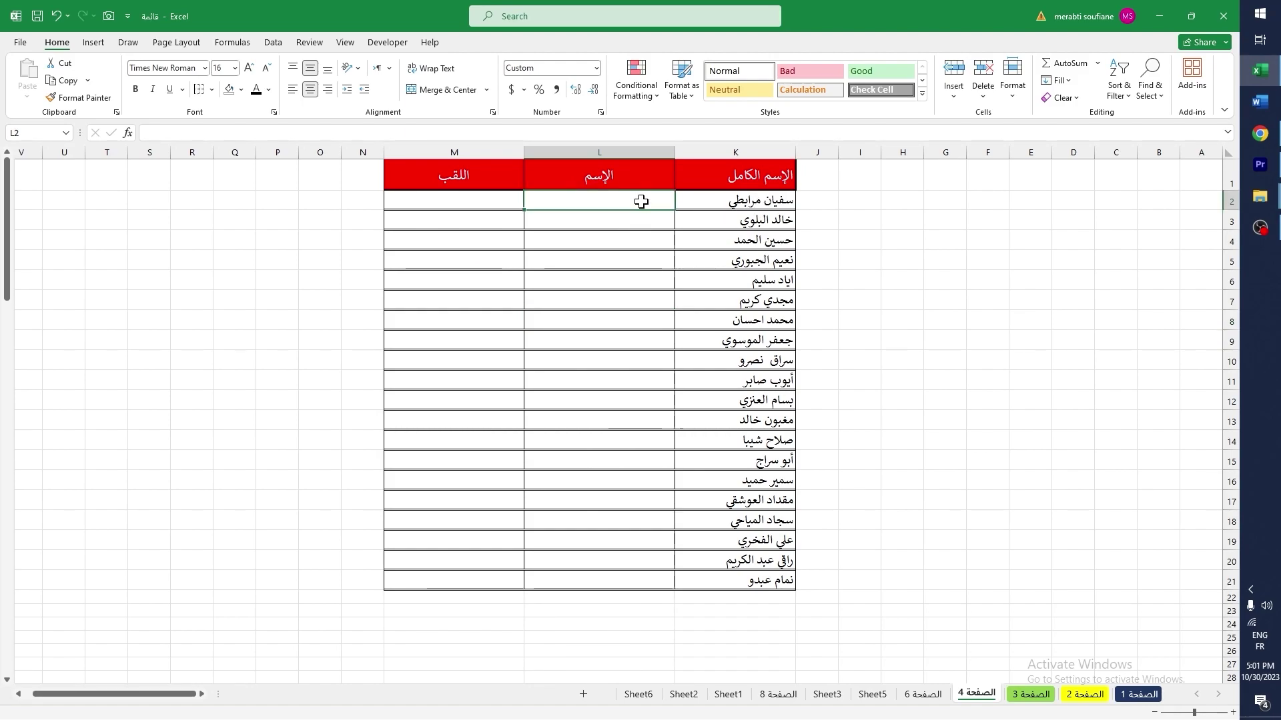
pyautogui.hotkey('alt', 'shift')
pyautogui.write('سفيان')
pyautogui.press('Tab')
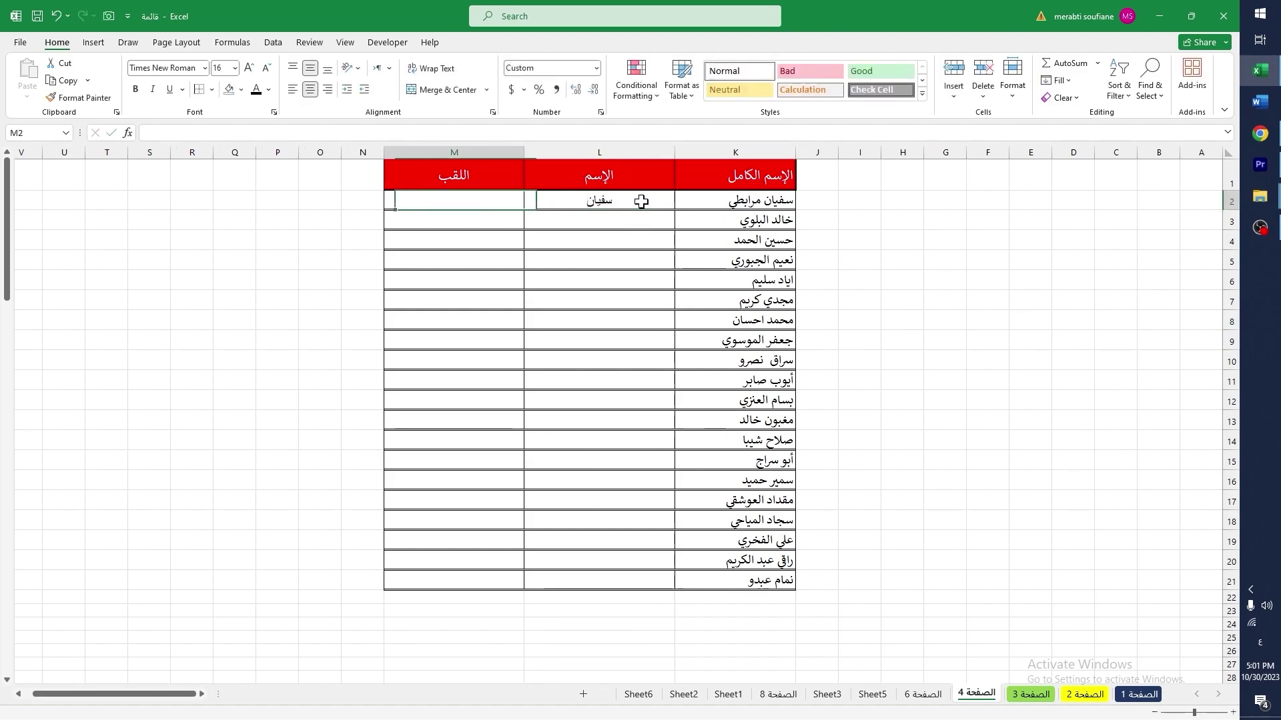
pyautogui.write('مر')
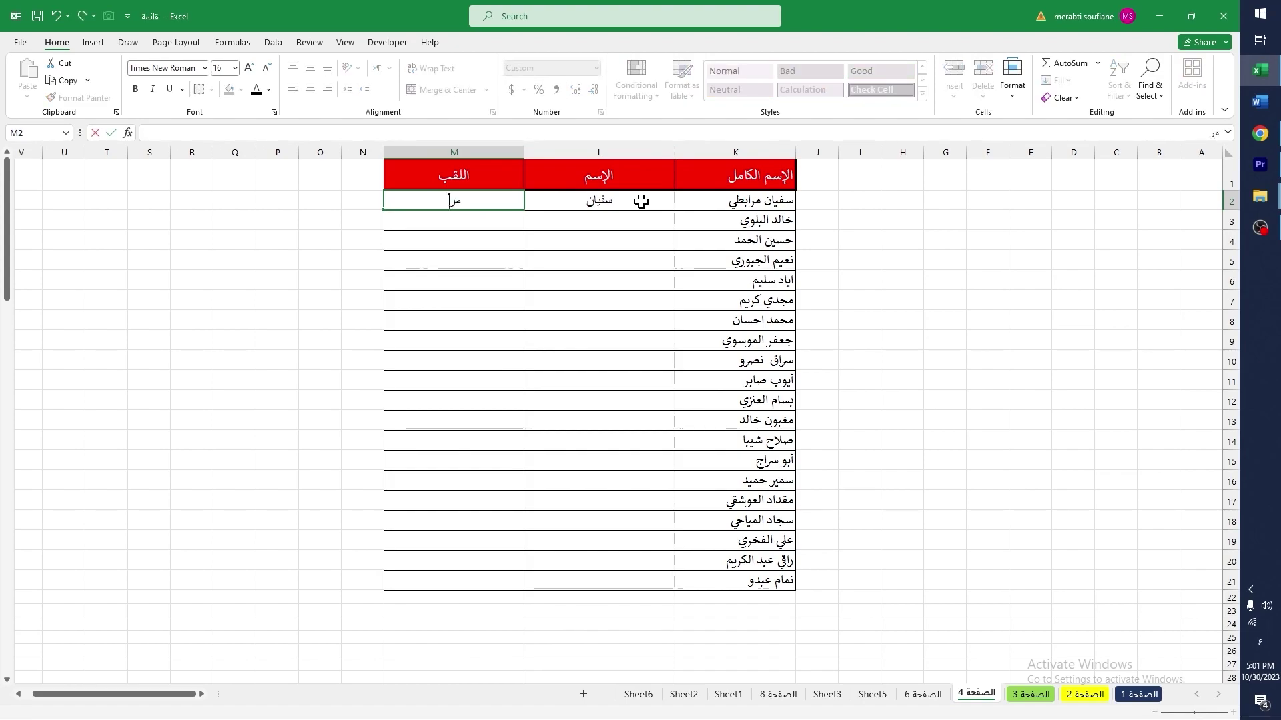
pyautogui.write('ابطي')
pyautogui.click(641, 201)
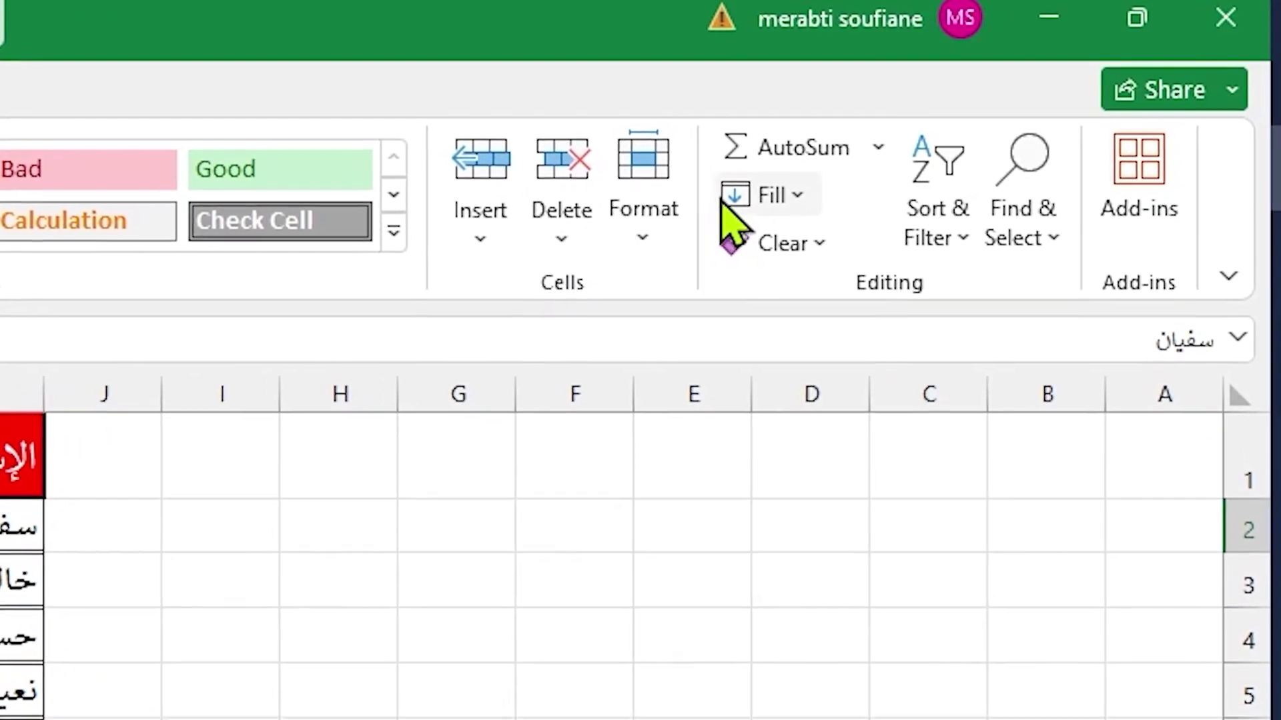
# Flash Fill the الإسم and اللقب columns from the full names via Home > Fill
pyautogui.click(940, 127)
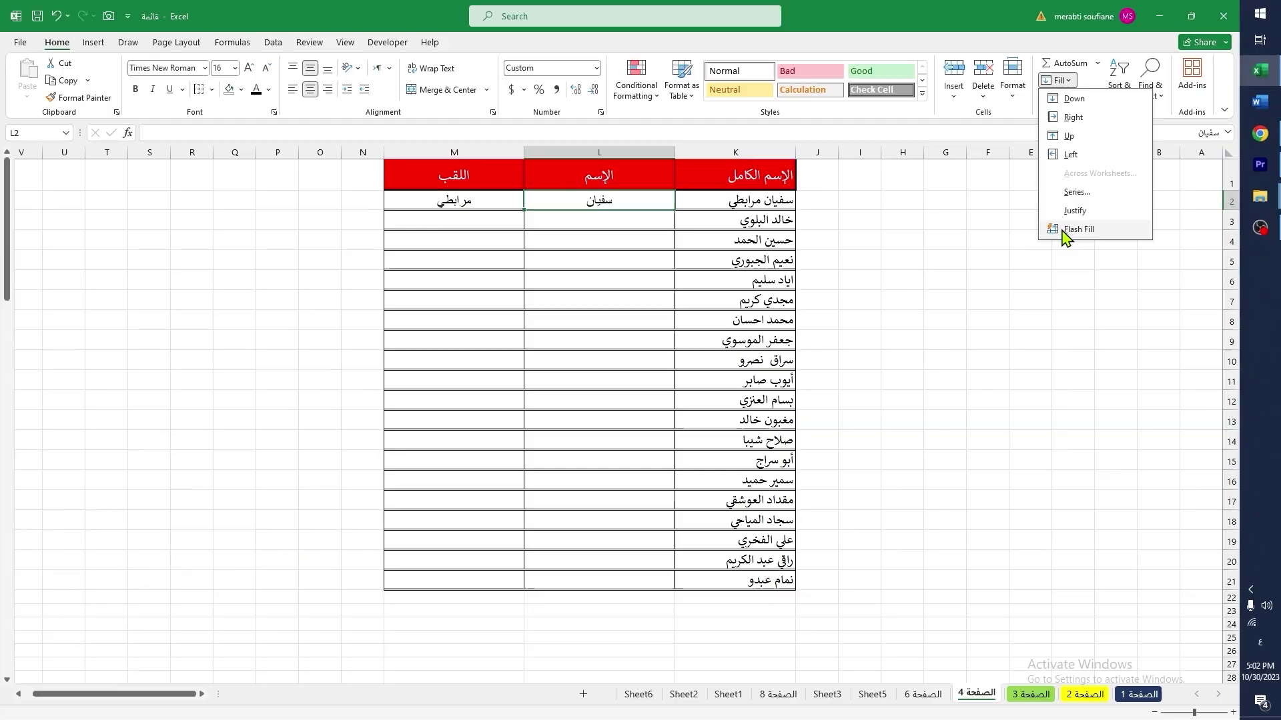
pyautogui.click(1062, 232)
pyautogui.moveTo(622, 199); pyautogui.dragTo(609, 408)
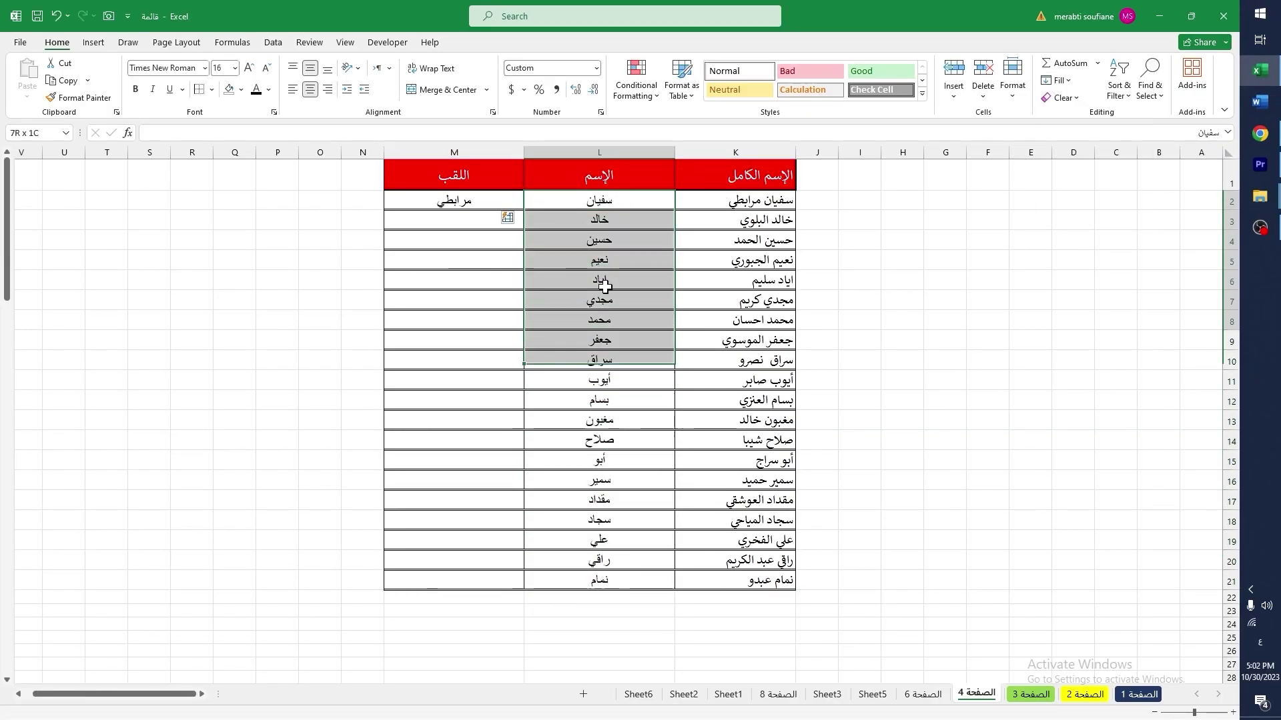
pyautogui.click(467, 200)
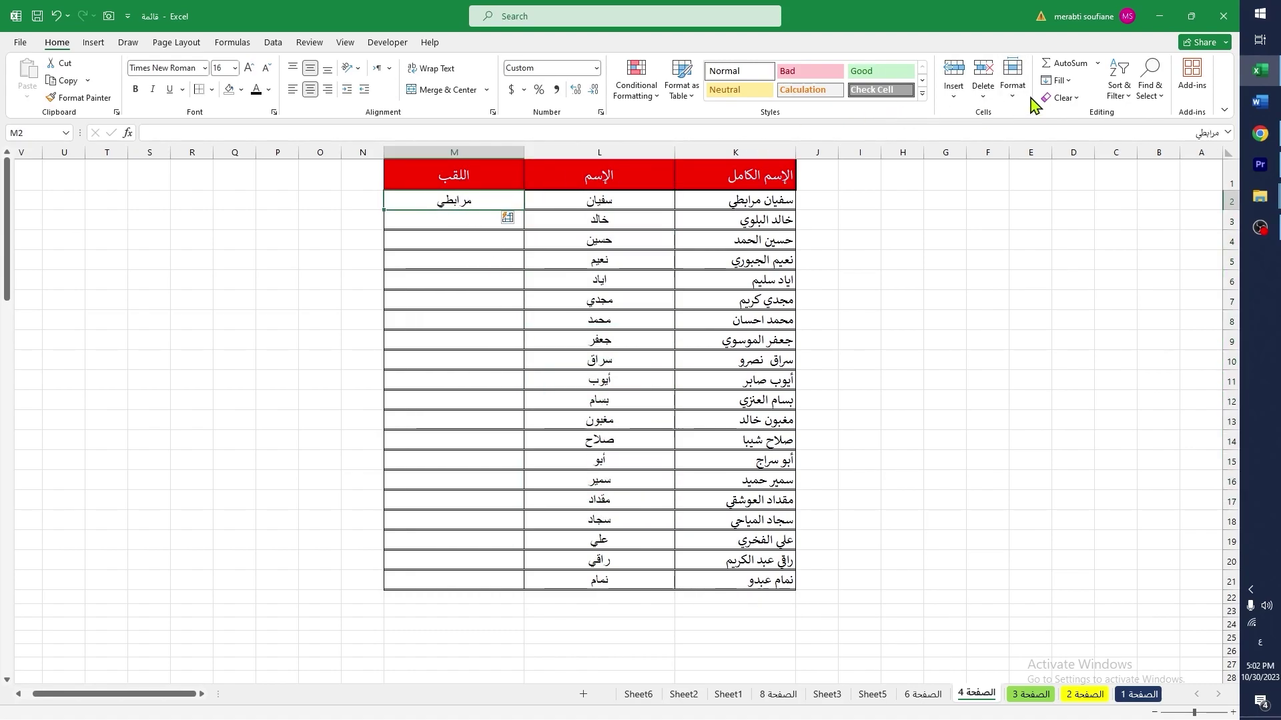
pyautogui.click(1058, 80)
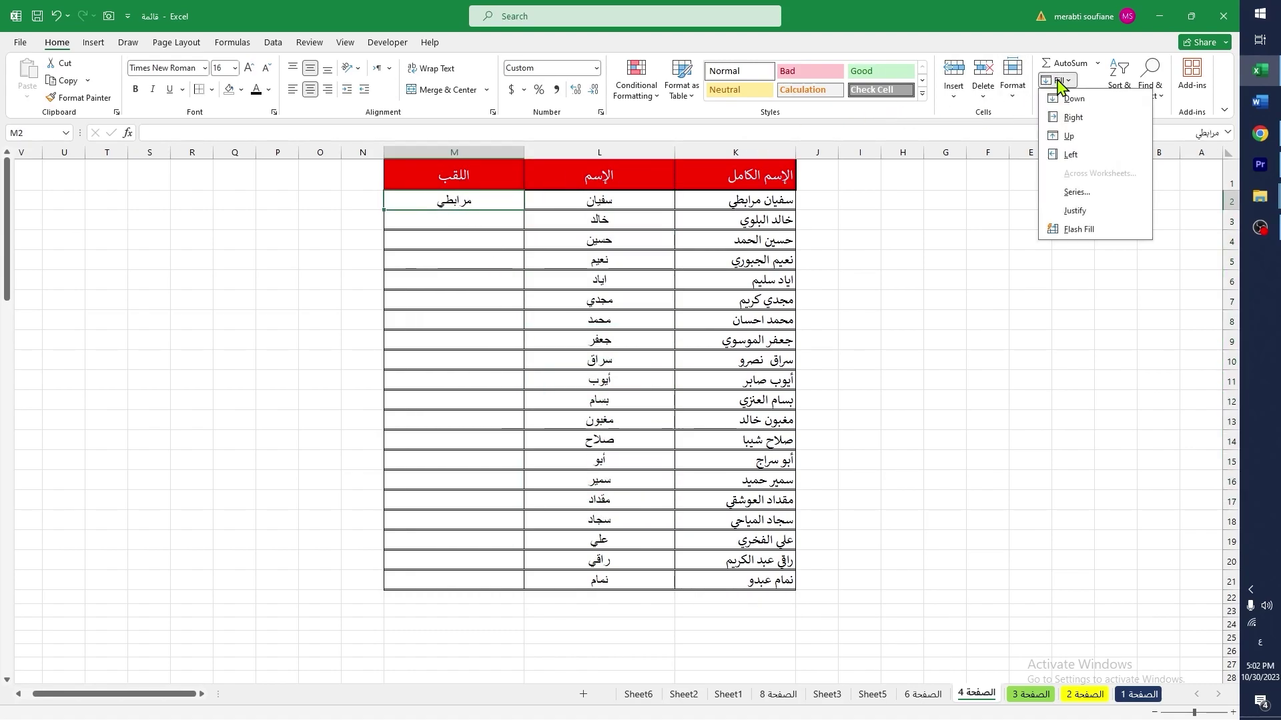
pyautogui.click(1072, 229)
pyautogui.click(604, 341)
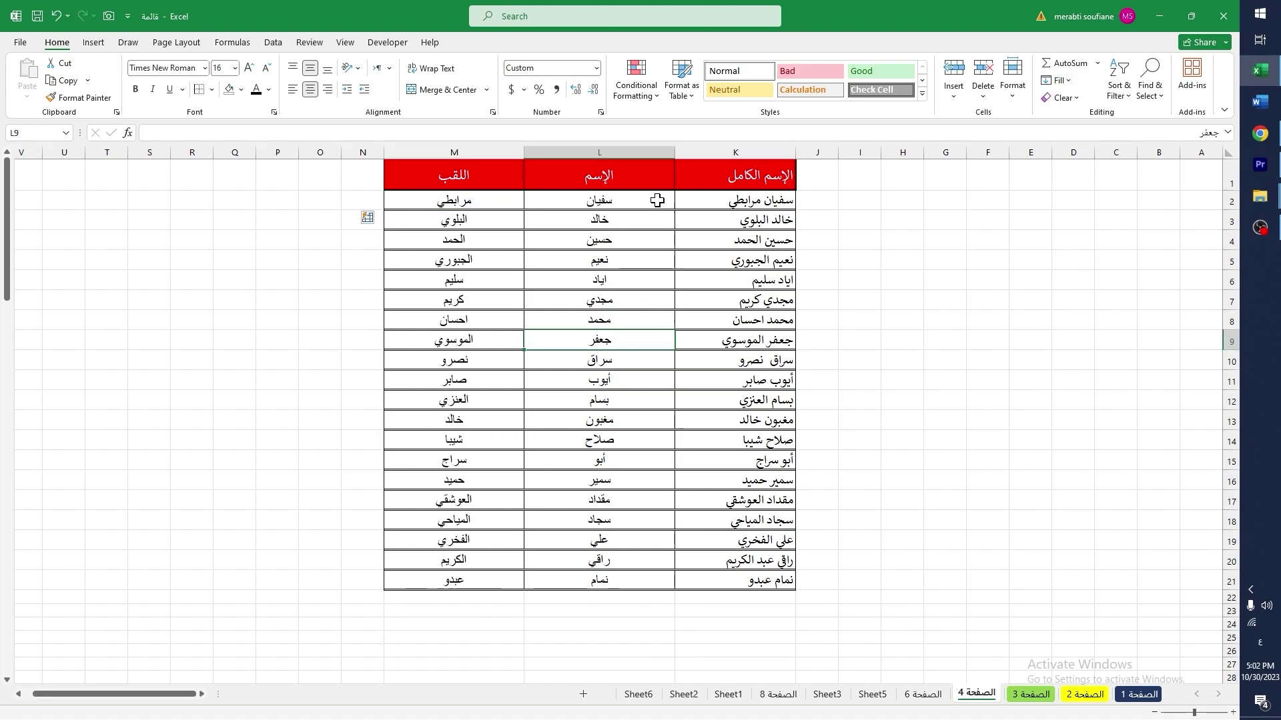
pyautogui.click(767, 201)
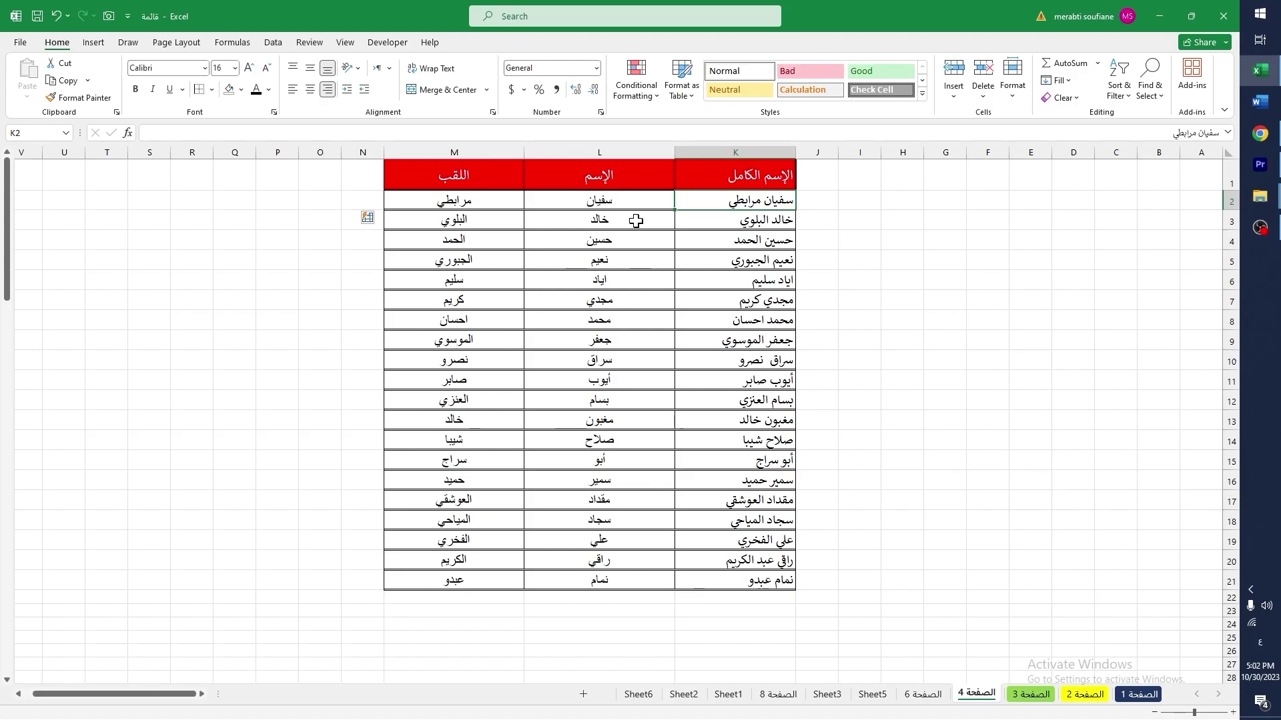
# Undo the fill and redo first names and surnames with Ctrl+E
pyautogui.hotkey('ctrl', 'z')
pyautogui.hotkey('ctrl', 'z')
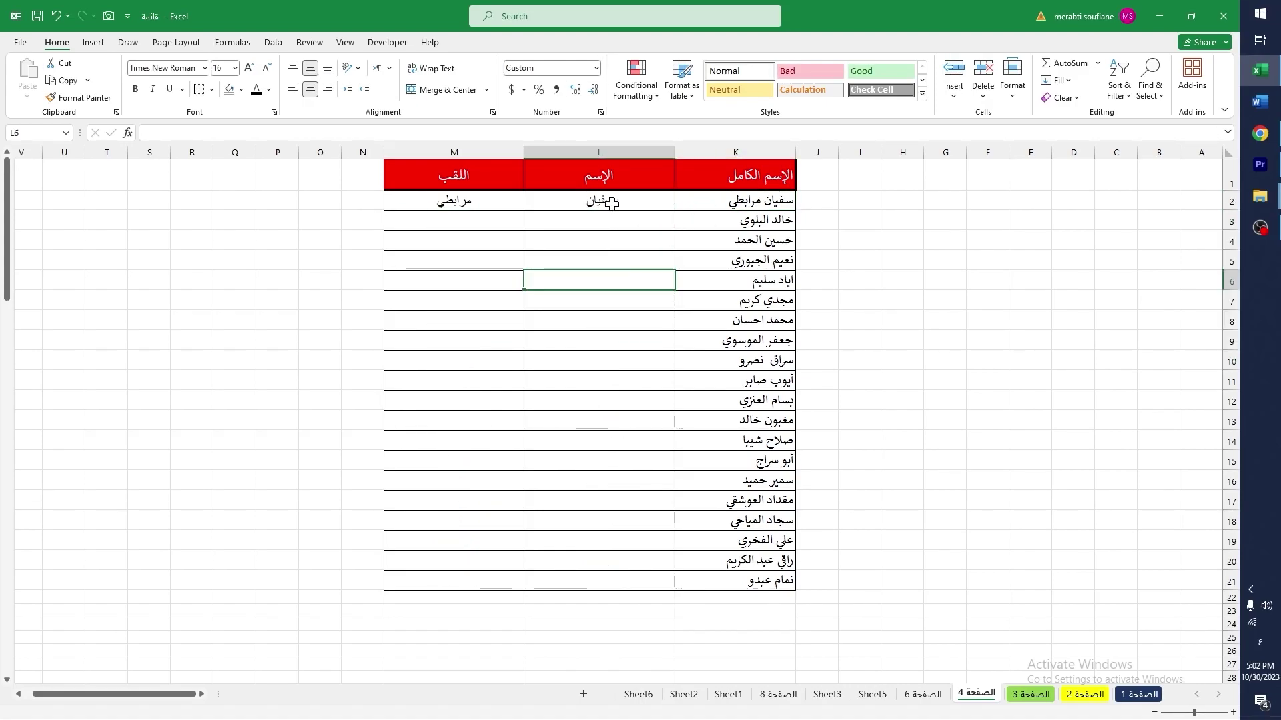
pyautogui.click(609, 200)
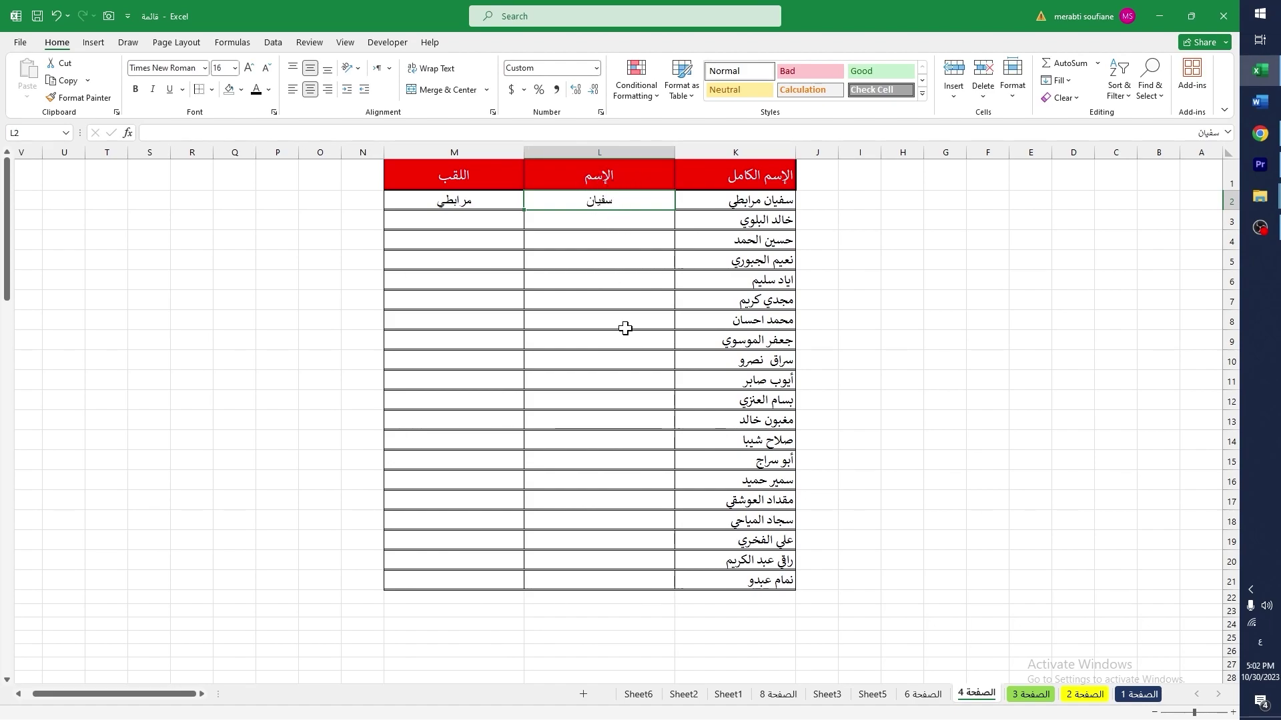
pyautogui.hotkey('ctrl', 'e')
pyautogui.press('Left')
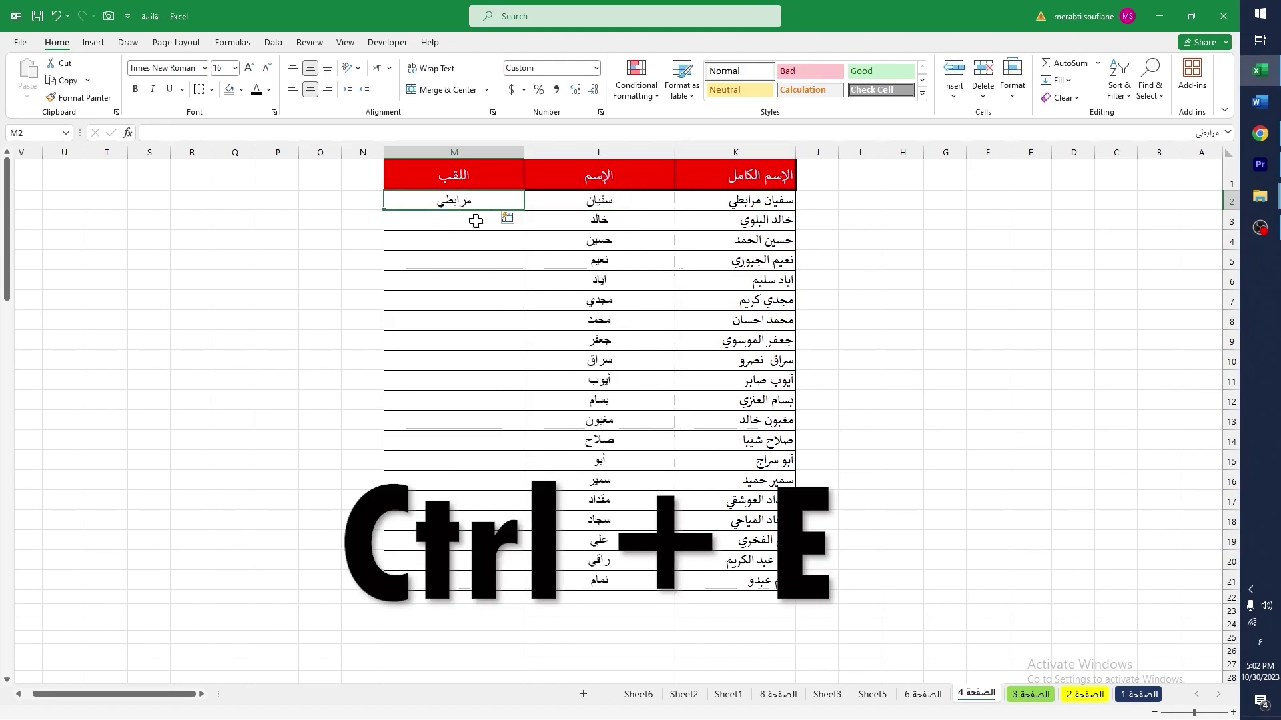
pyautogui.hotkey('ctrl', 'e')
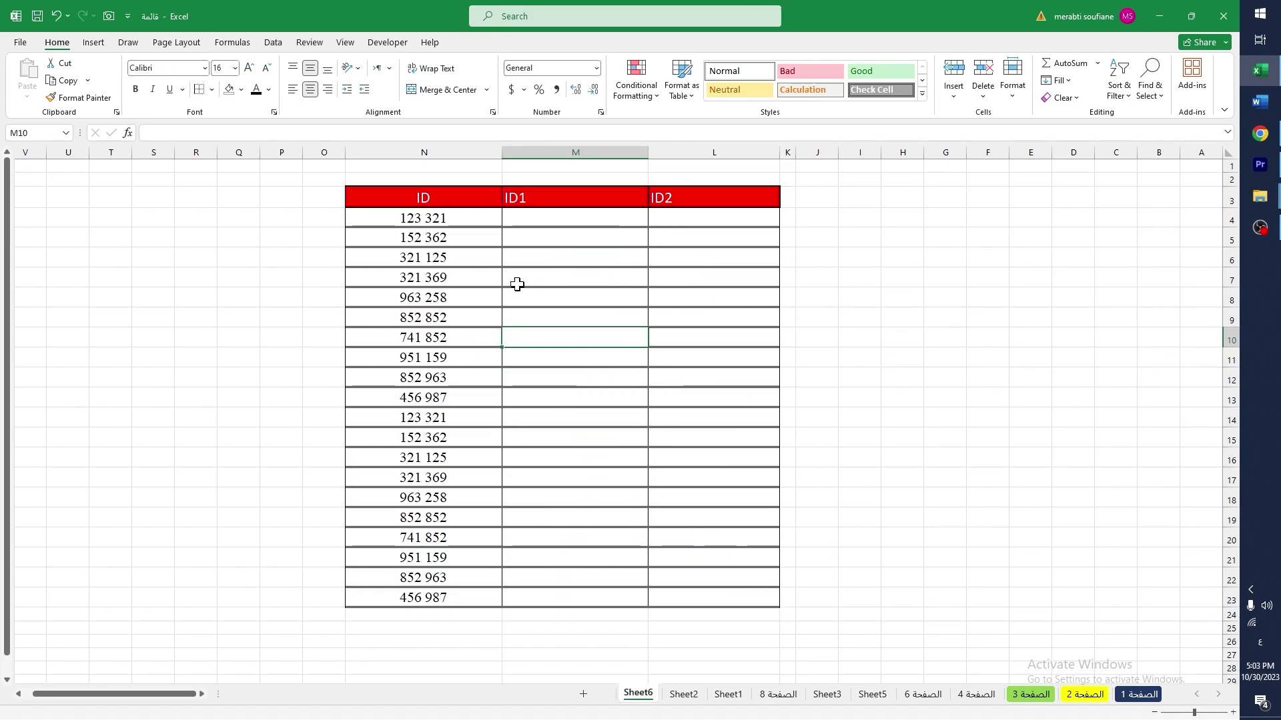
# Enter 123 as the first ID1 value and Flash Fill ID1 with Ctrl+E
pyautogui.moveTo(415, 219); pyautogui.dragTo(404, 298)
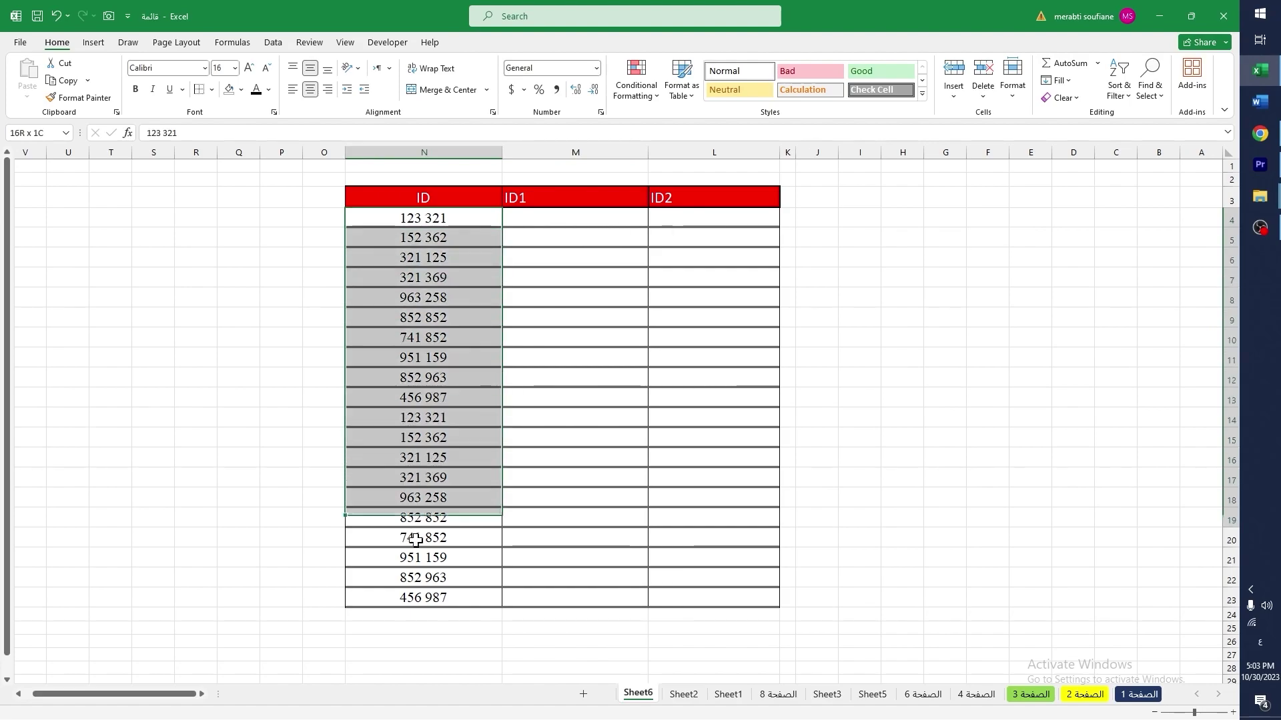
pyautogui.click(572, 219)
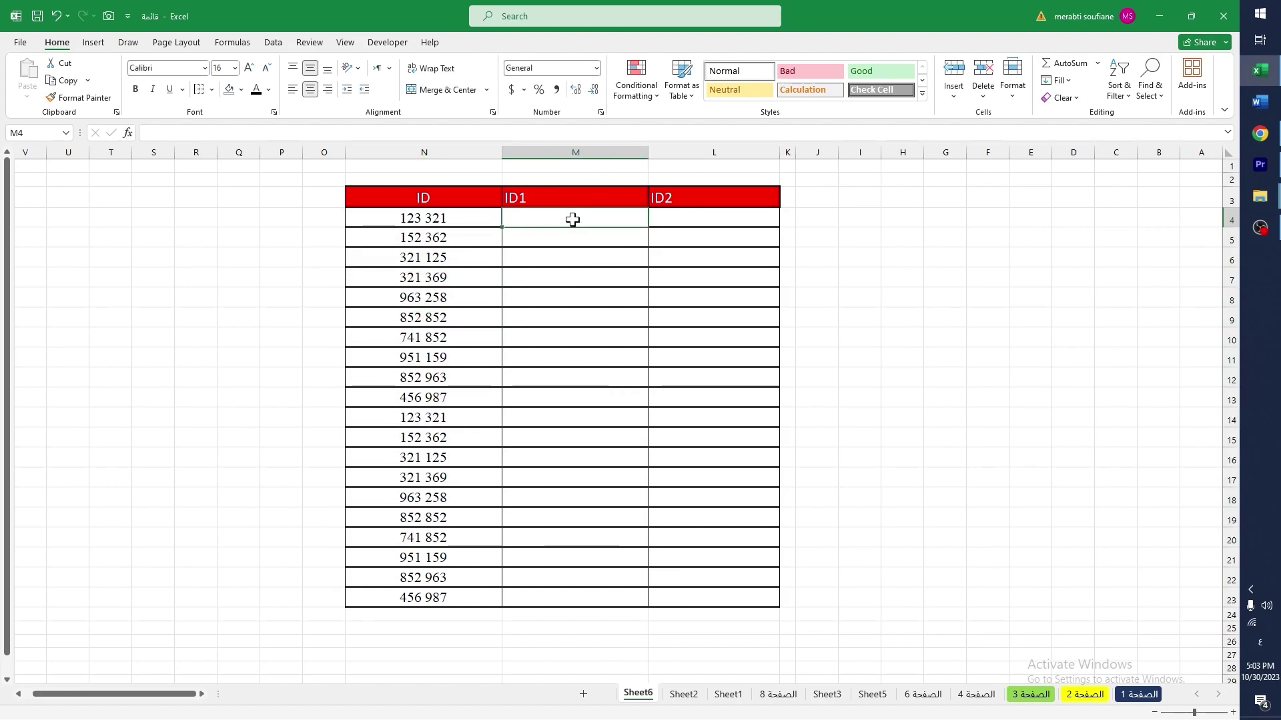
pyautogui.write('123')
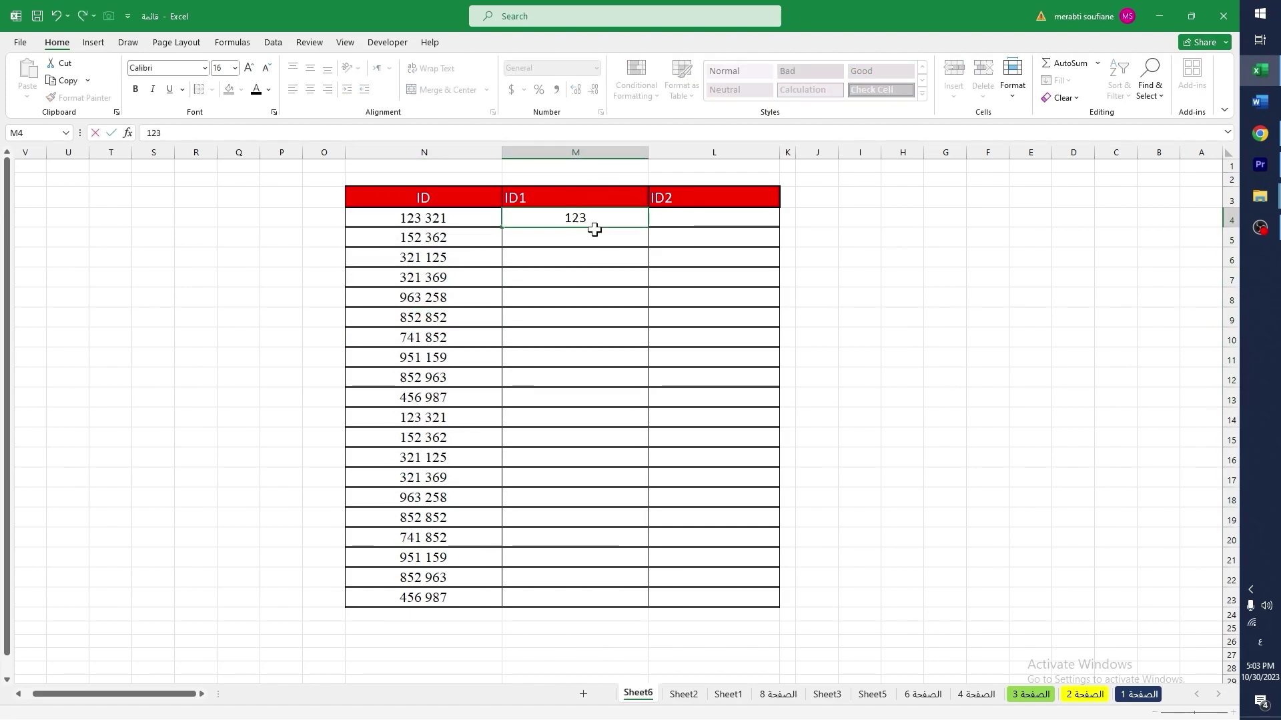
pyautogui.hotkey('ctrl', 'Return')
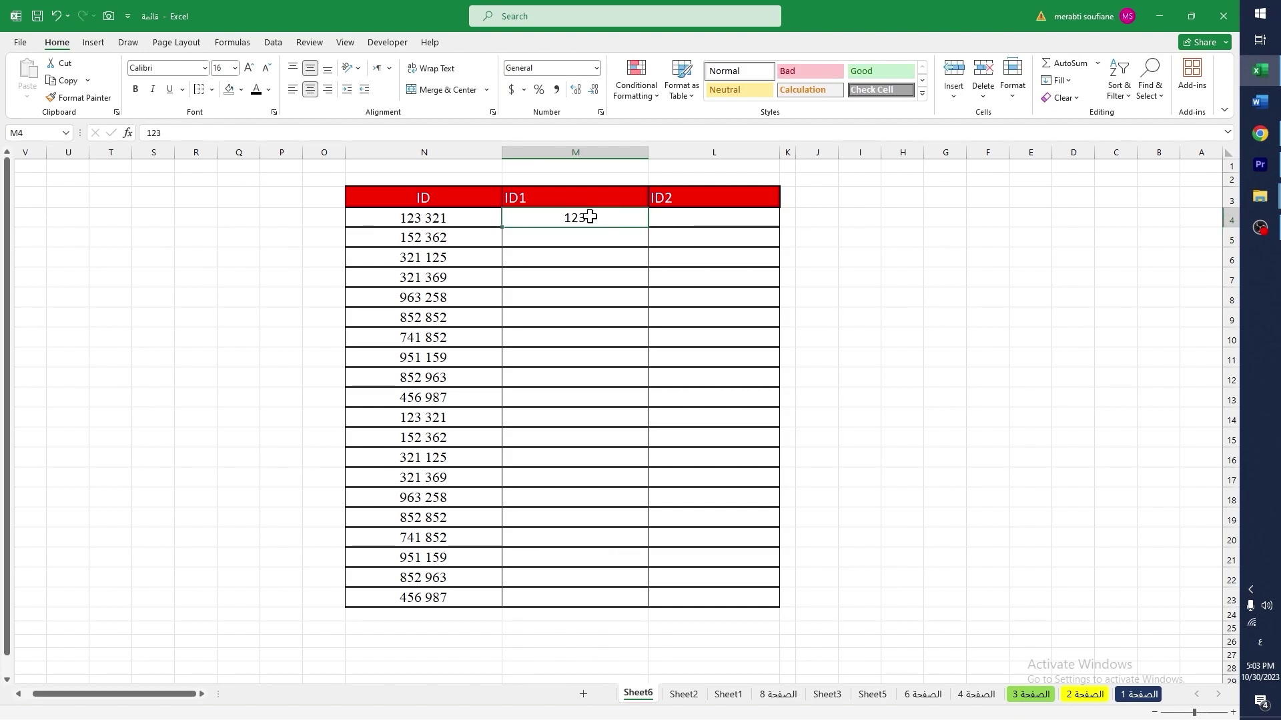
pyautogui.hotkey('ctrl', 'e')
# Enter 321 as the ID2 example and Flash Fill ID2 via Home > Fill
pyautogui.click(687, 225)
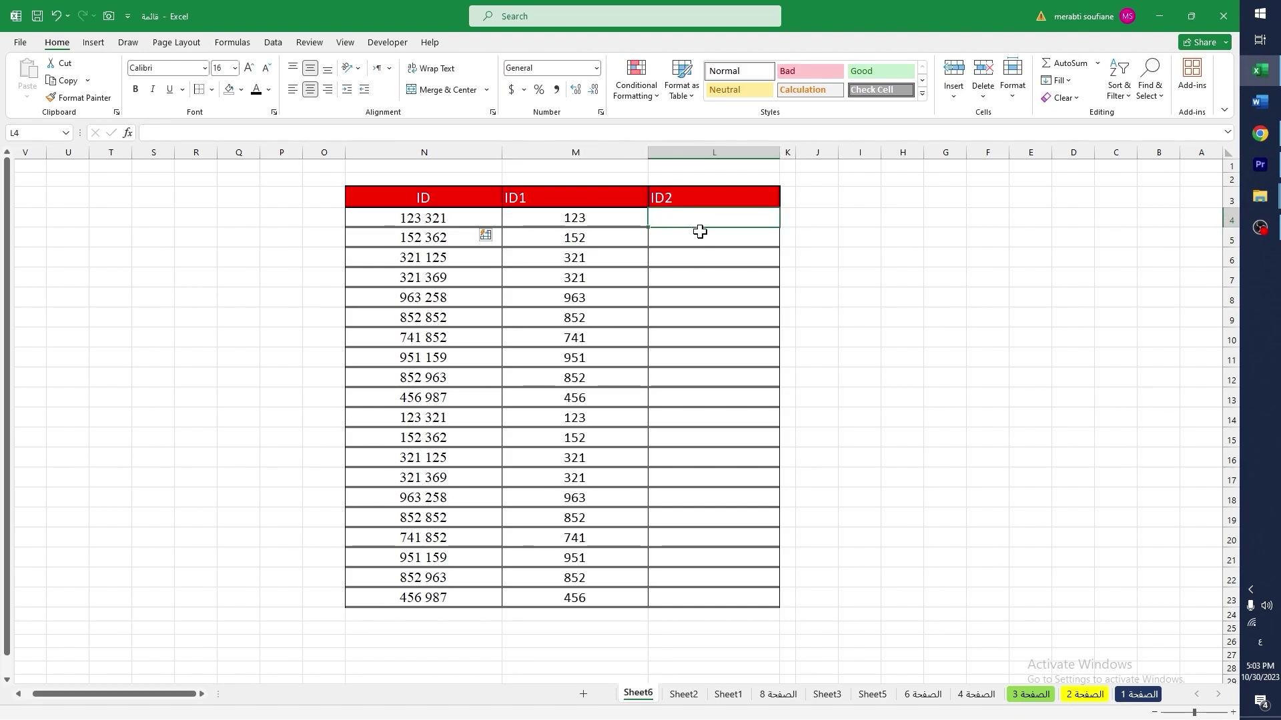
pyautogui.write('321')
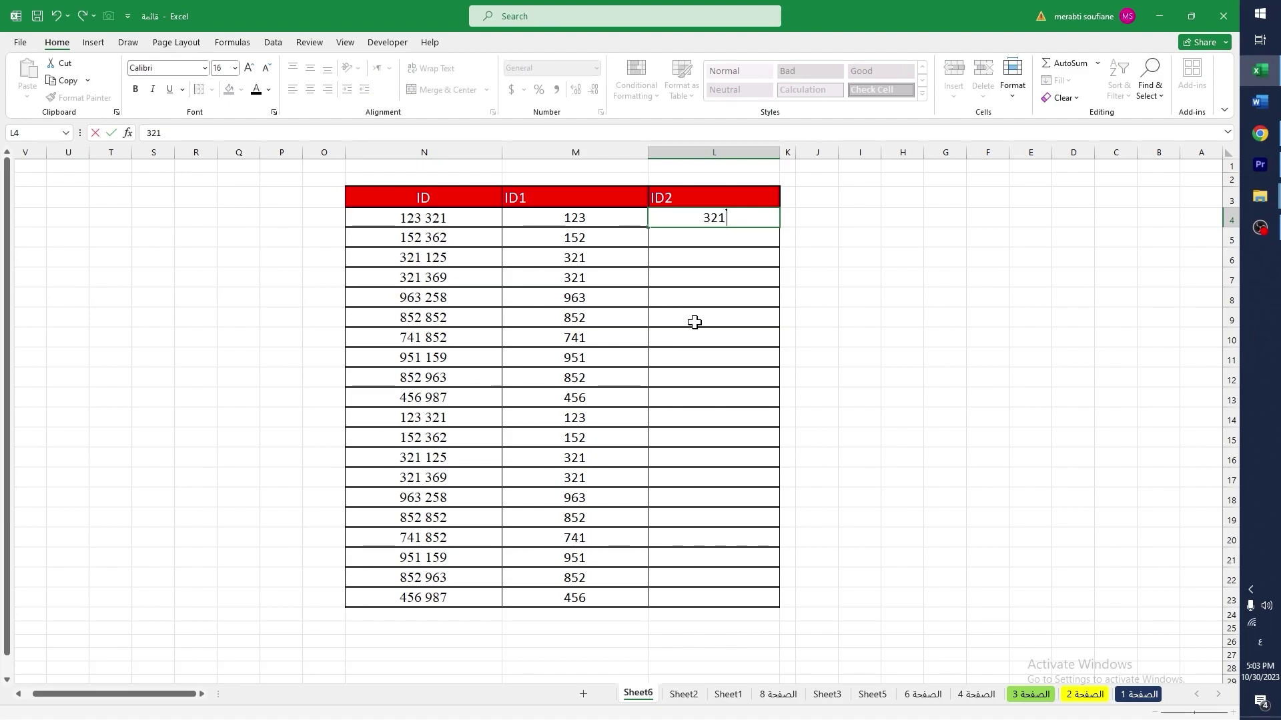
pyautogui.hotkey('ctrl', 'Return')
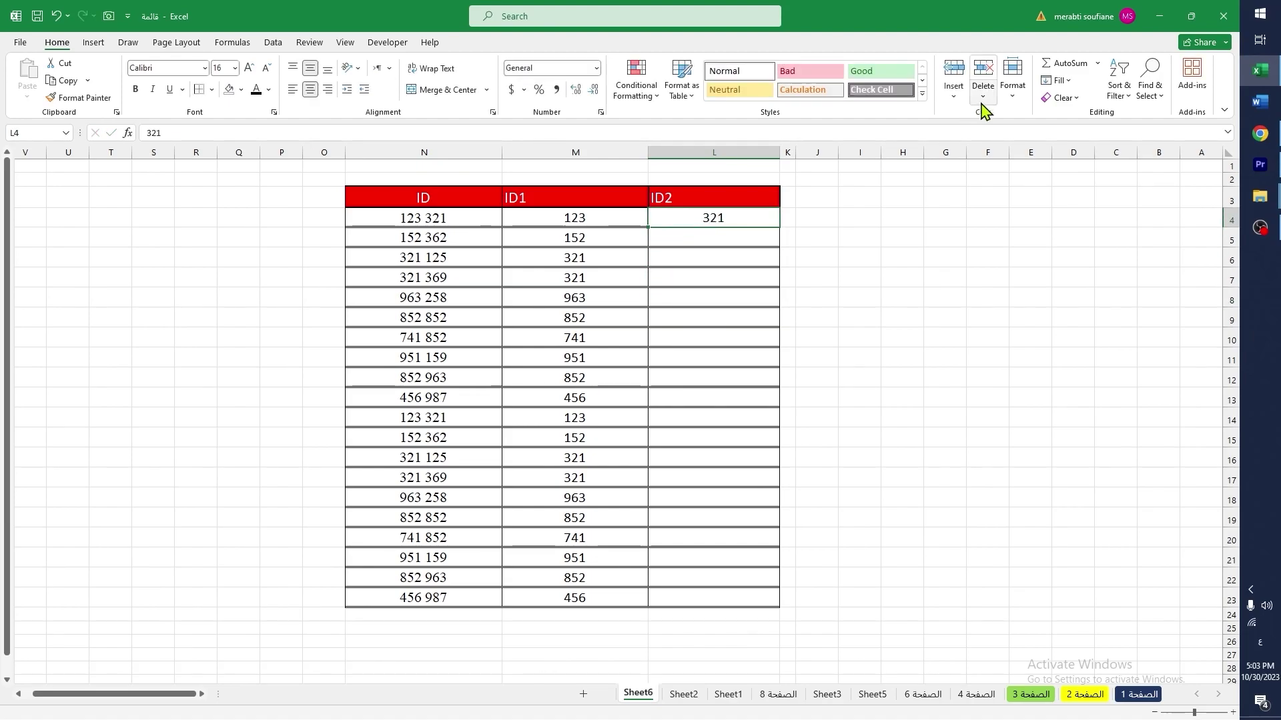
pyautogui.click(1049, 80)
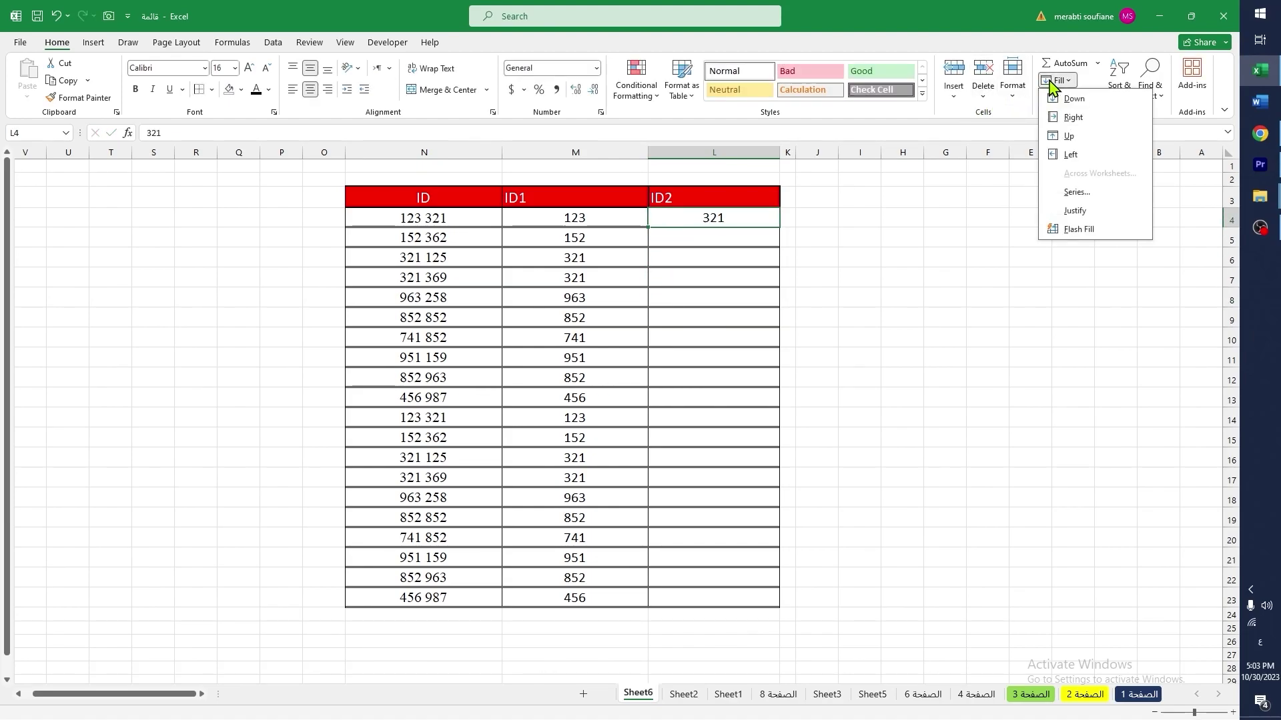
pyautogui.click(1087, 230)
pyautogui.click(580, 342)
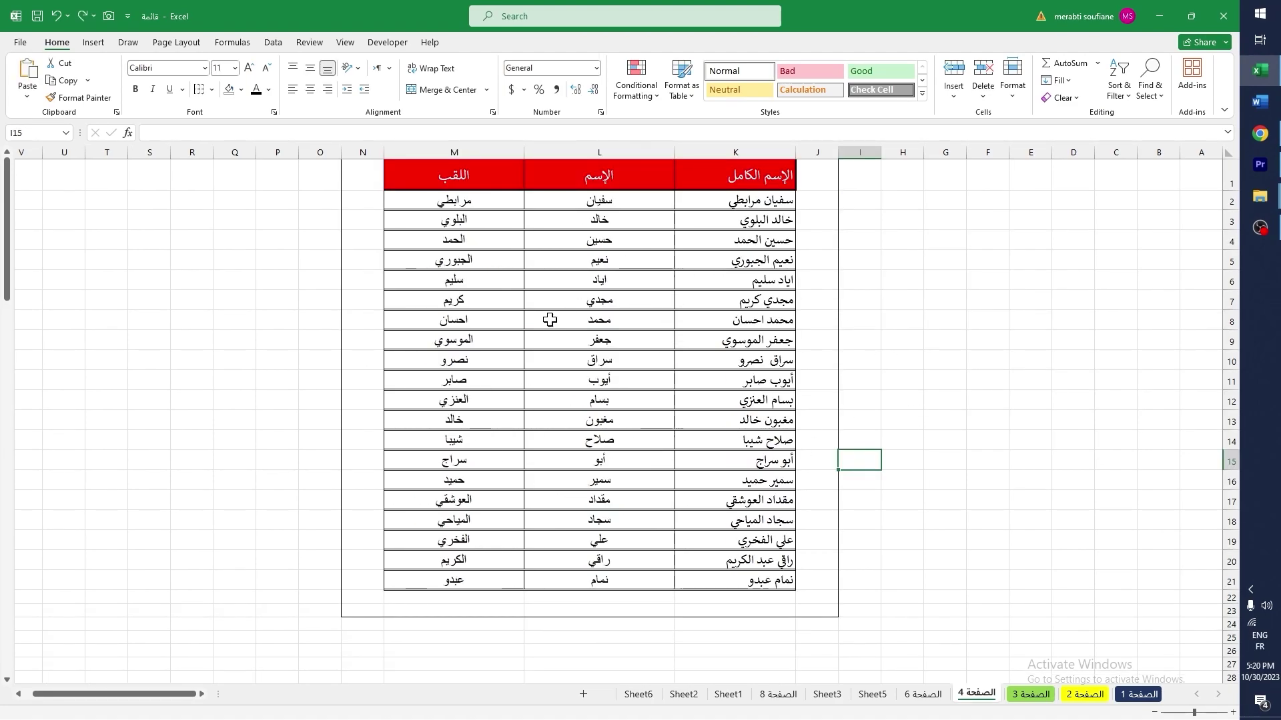
pyautogui.moveTo(903, 637); pyautogui.dragTo(276, 118)
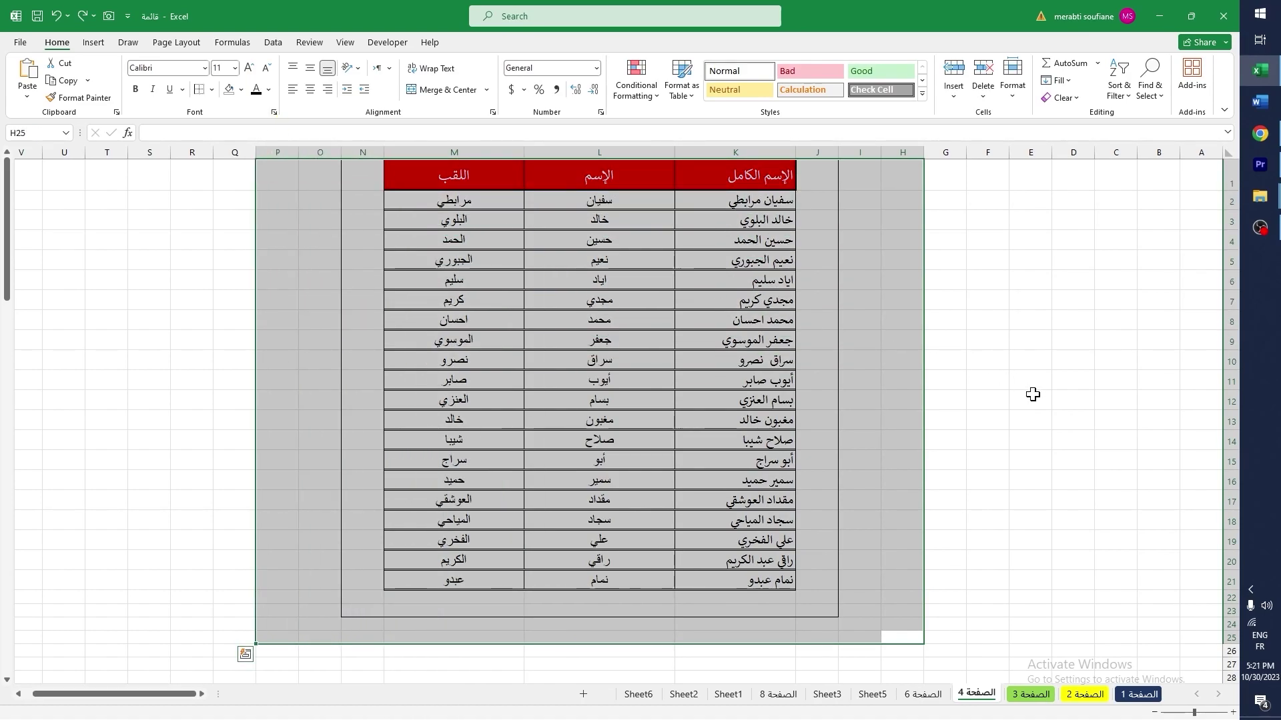
pyautogui.hotkey('ctrl', '1')
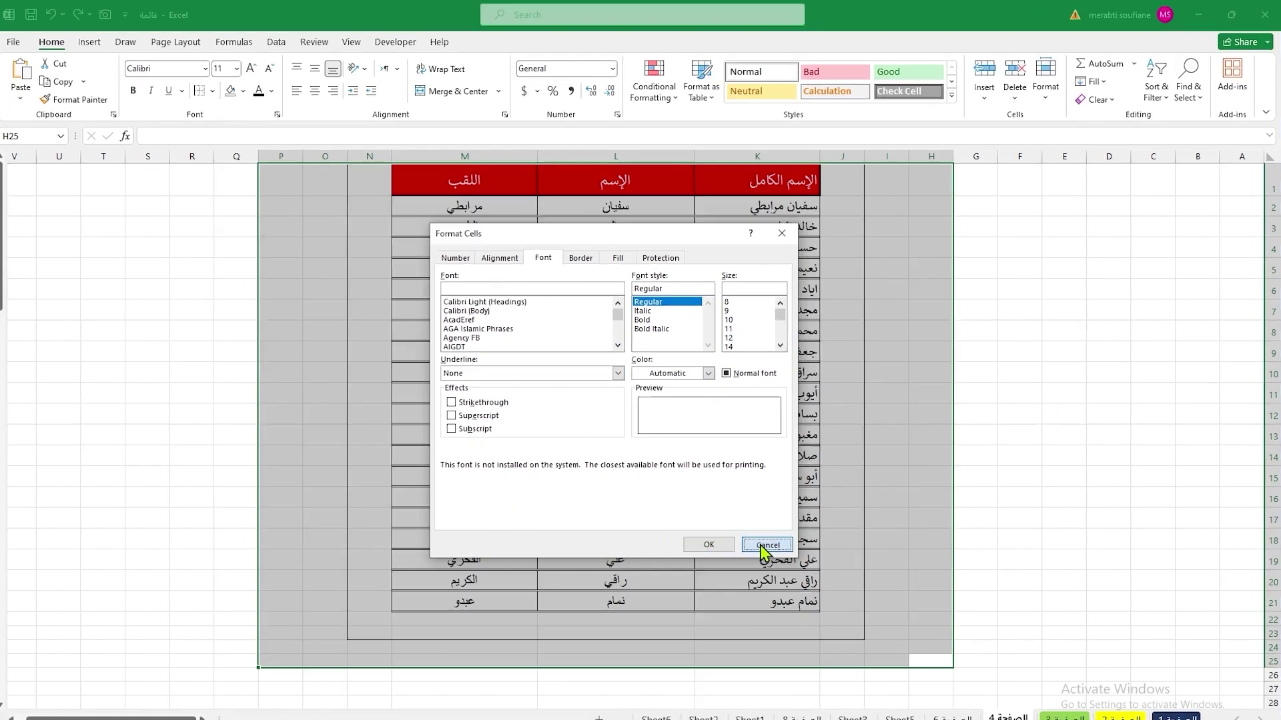
pyautogui.click(745, 525)
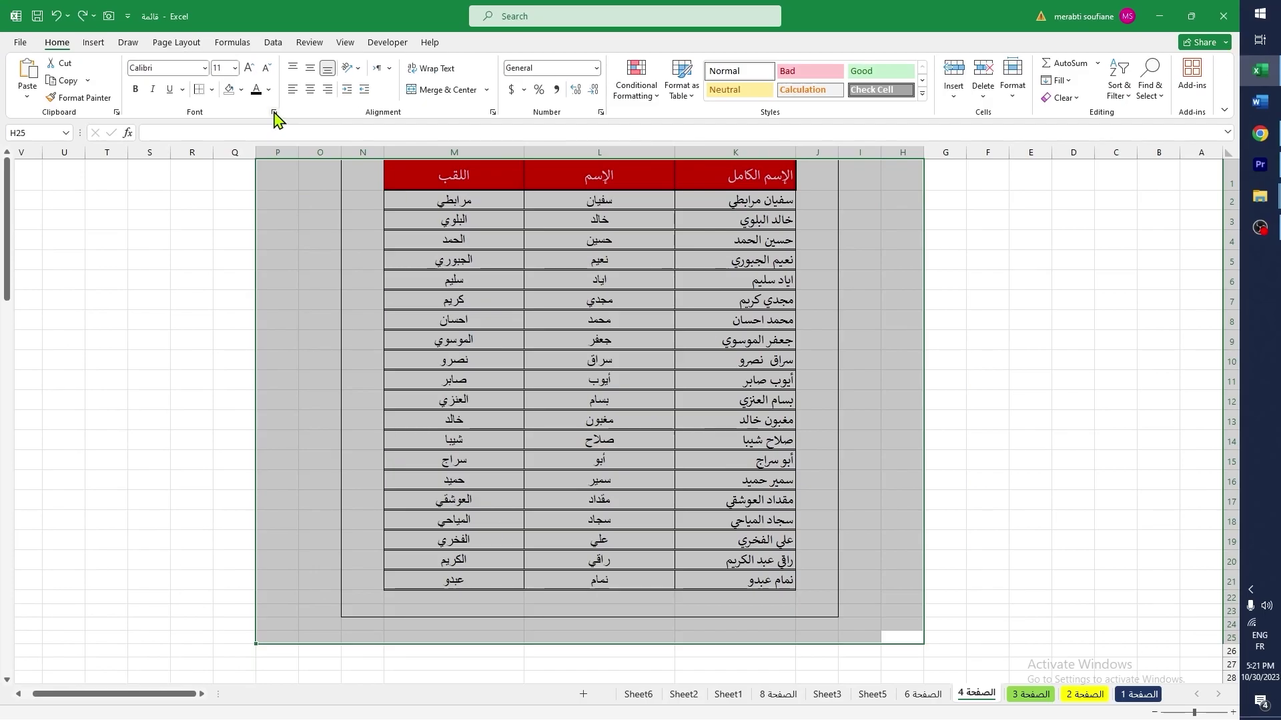
pyautogui.click(274, 113)
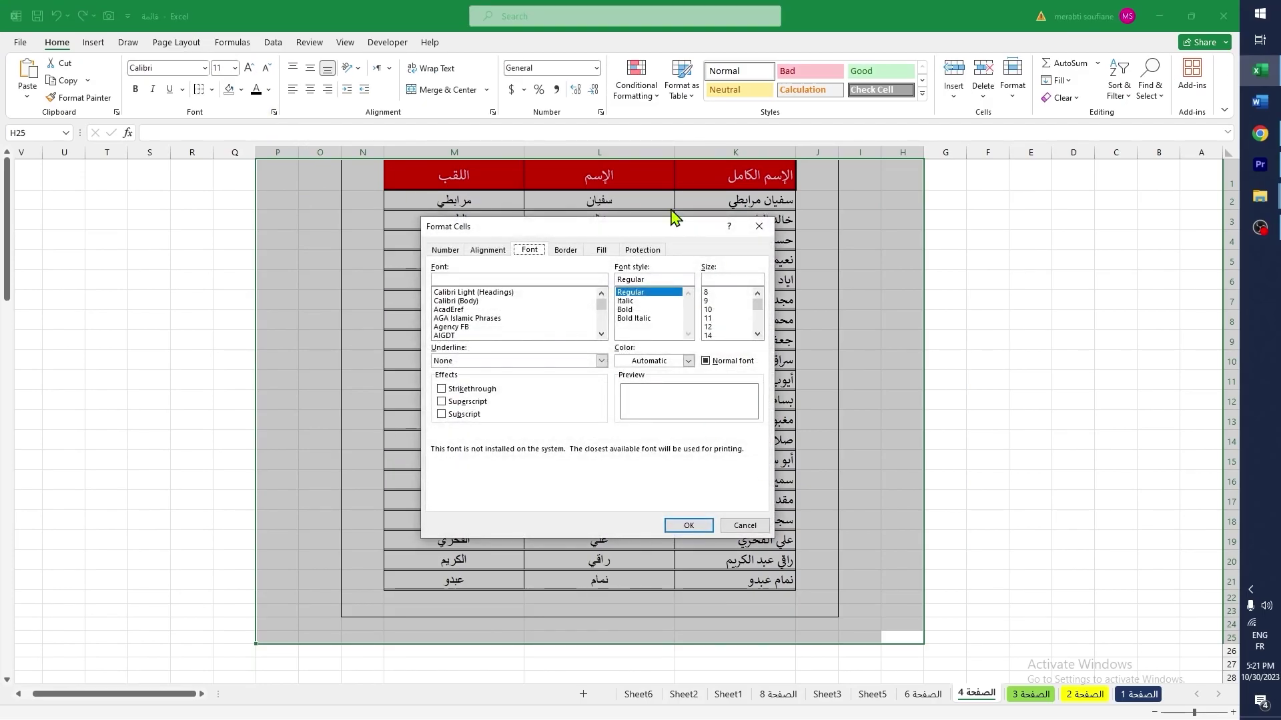
pyautogui.click(445, 250)
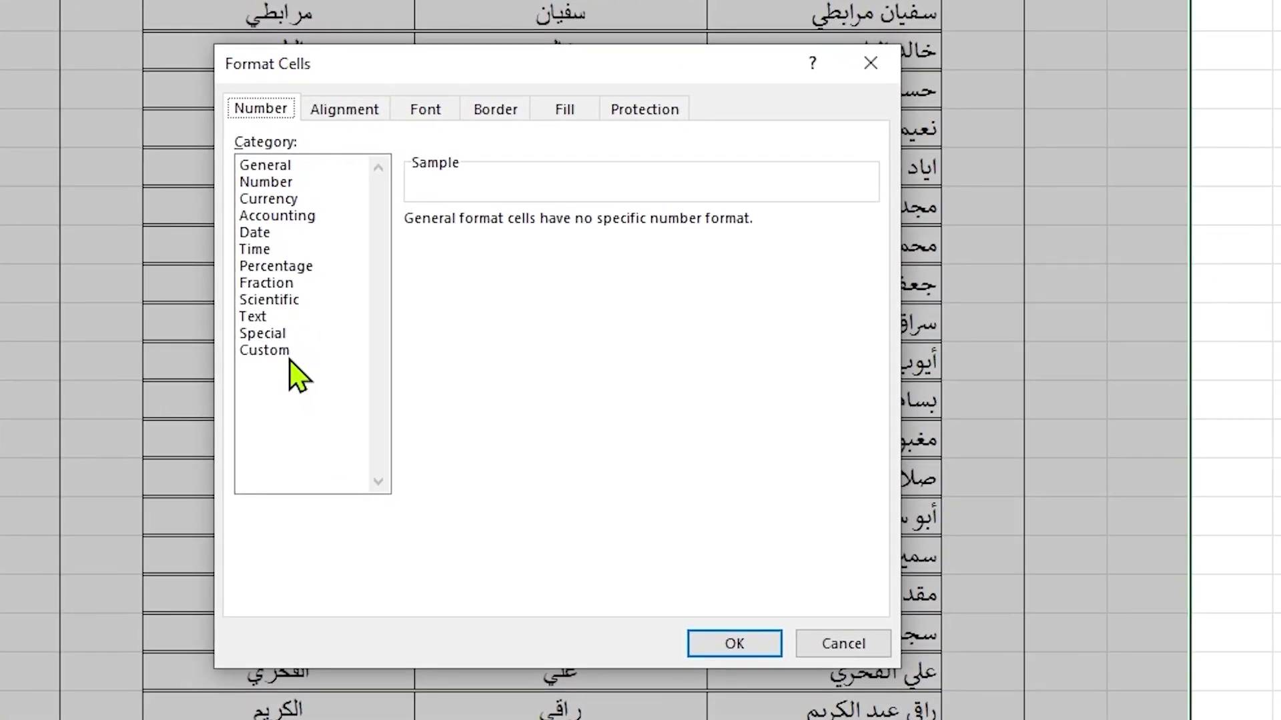
pyautogui.click(460, 380)
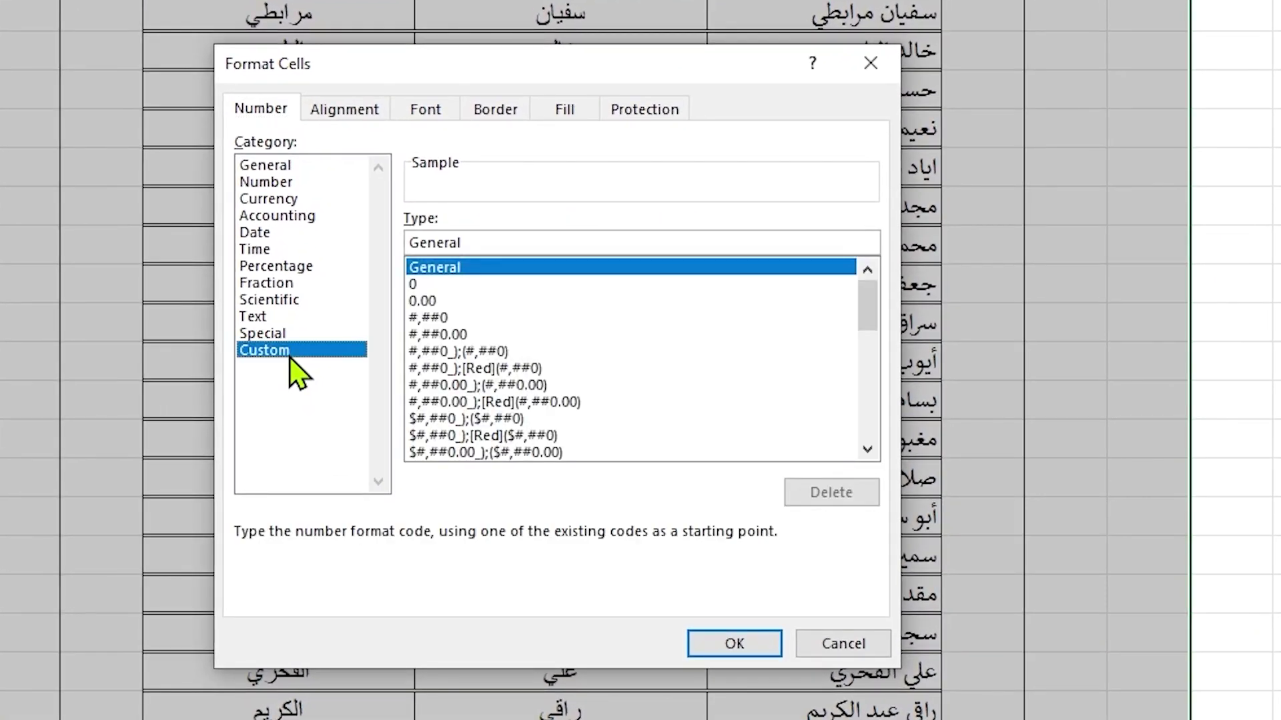
pyautogui.moveTo(509, 243); pyautogui.dragTo(358, 239)
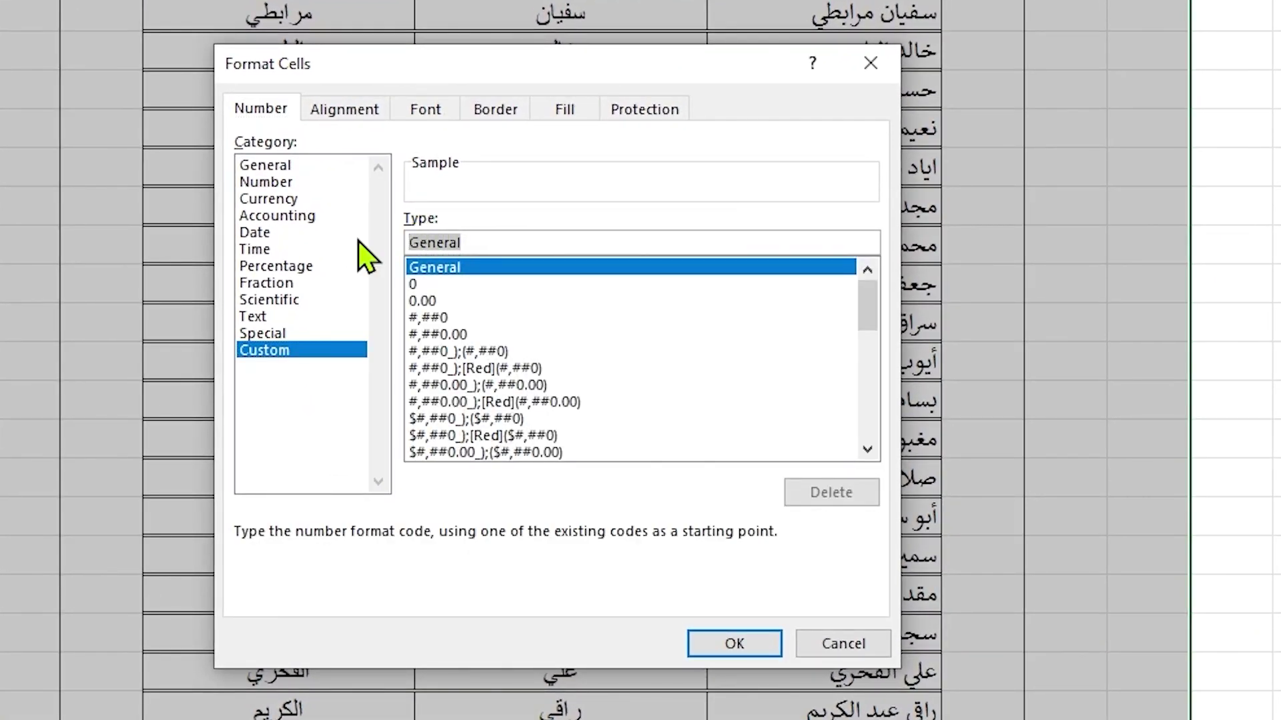
pyautogui.write(';;;')
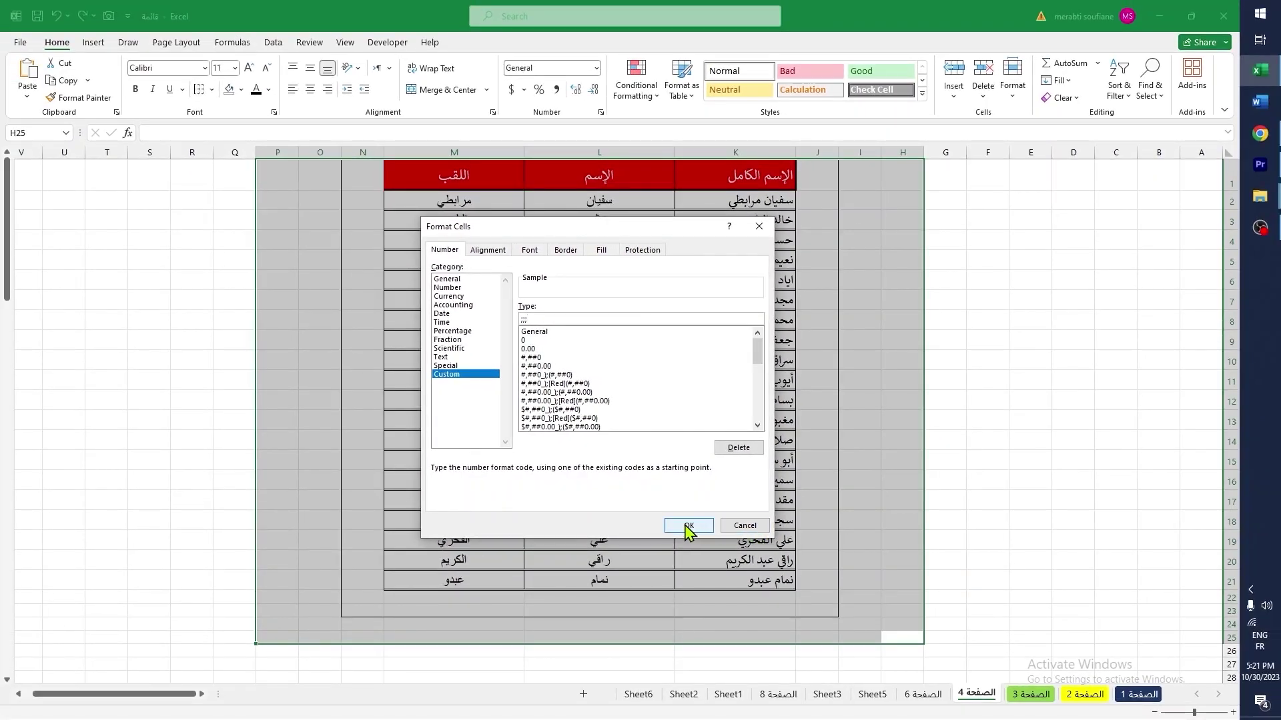
pyautogui.click(687, 527)
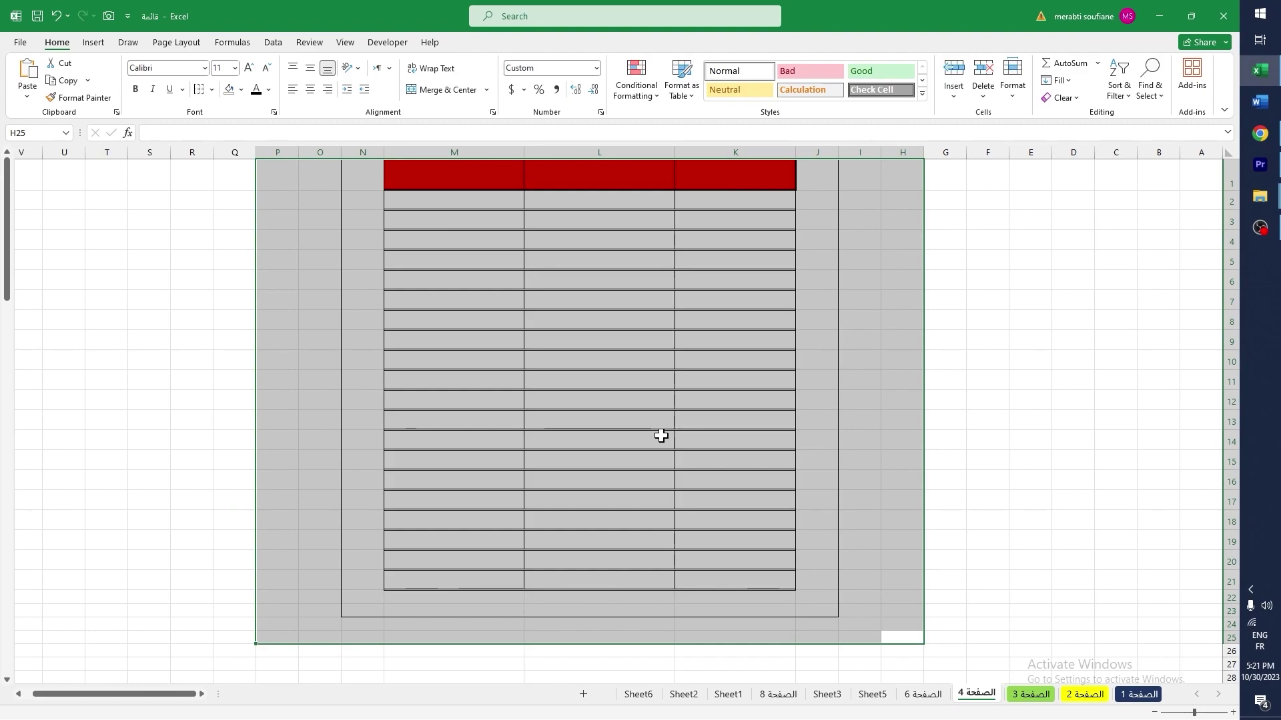
pyautogui.hotkey('ctrl', '1')
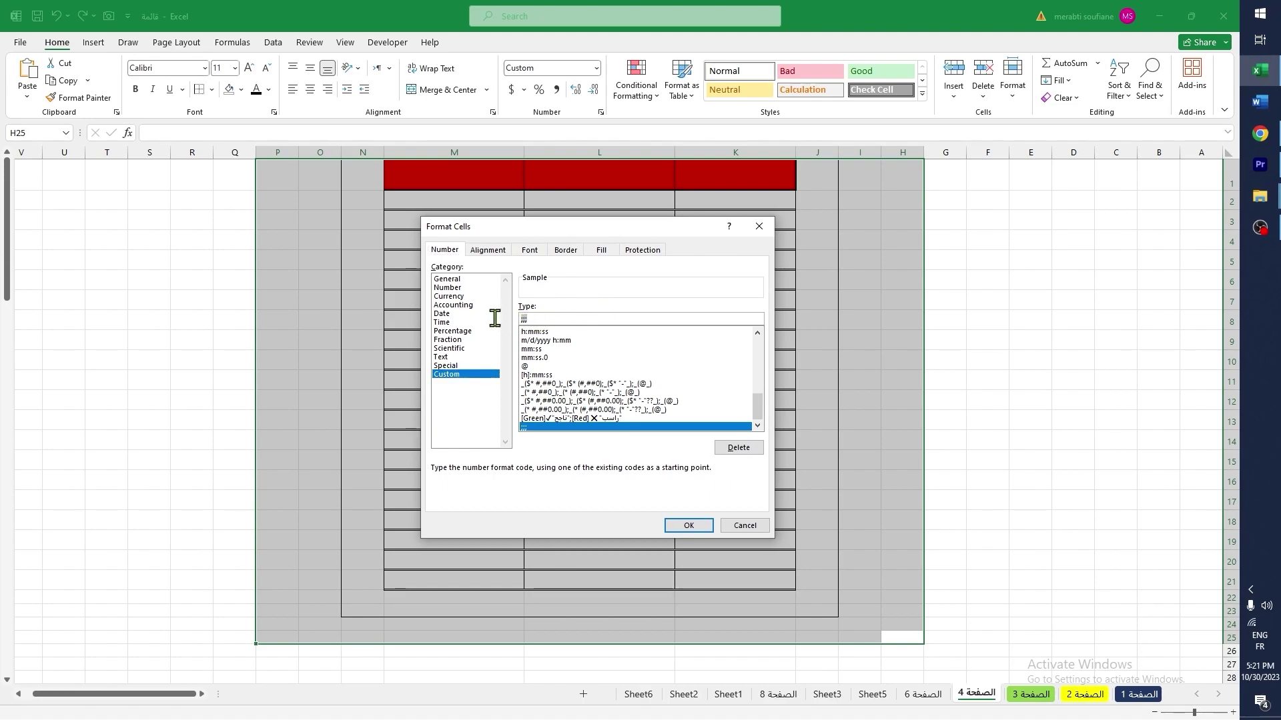
pyautogui.press('BackSpace')
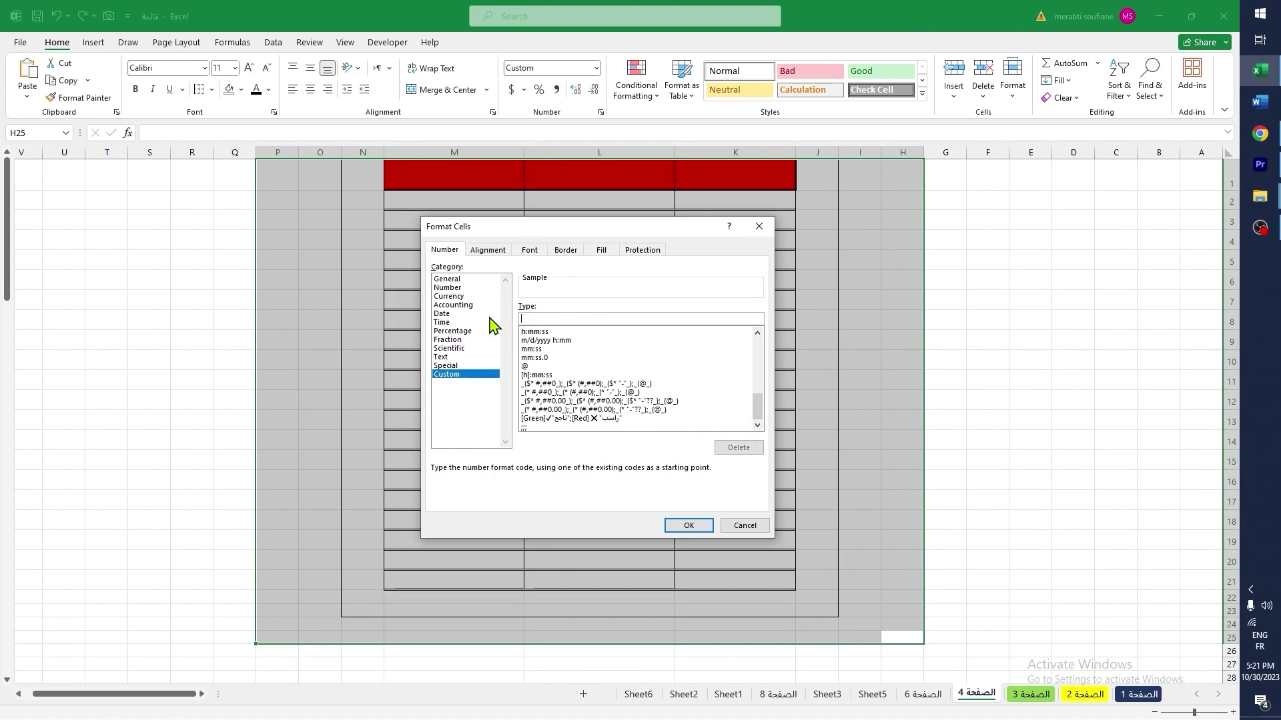
pyautogui.click(689, 525)
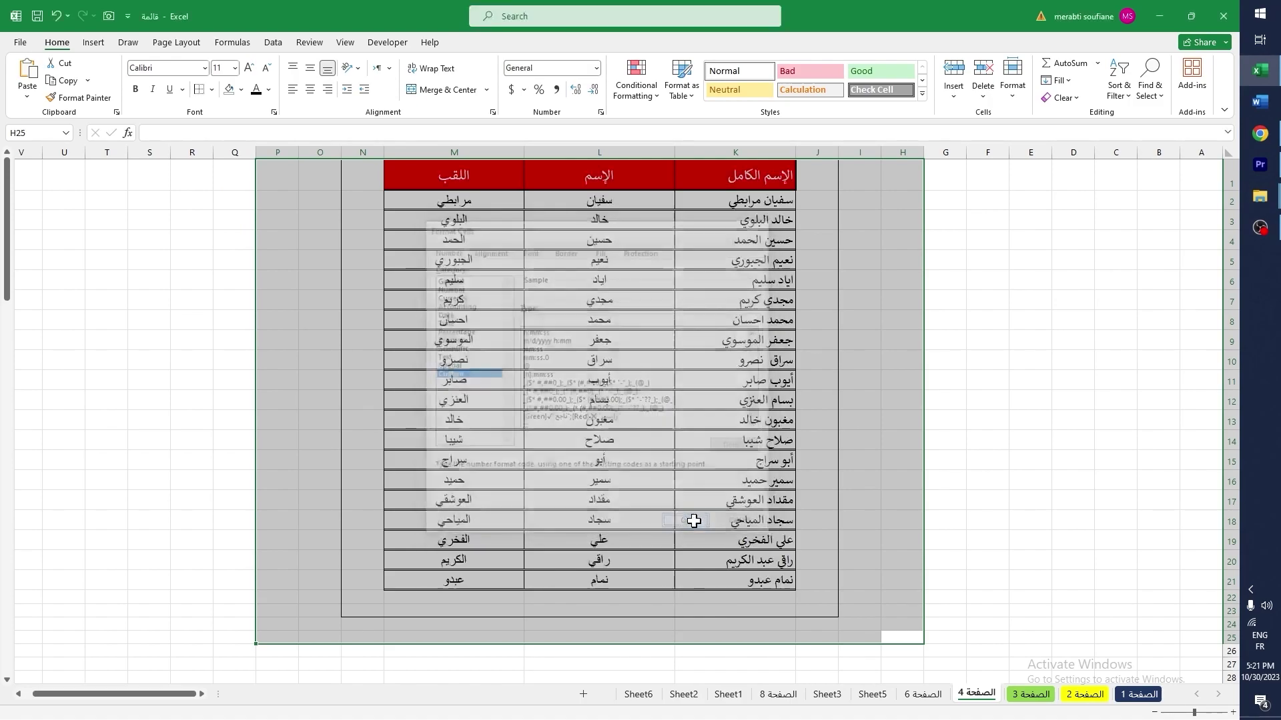
pyautogui.click(1018, 364)
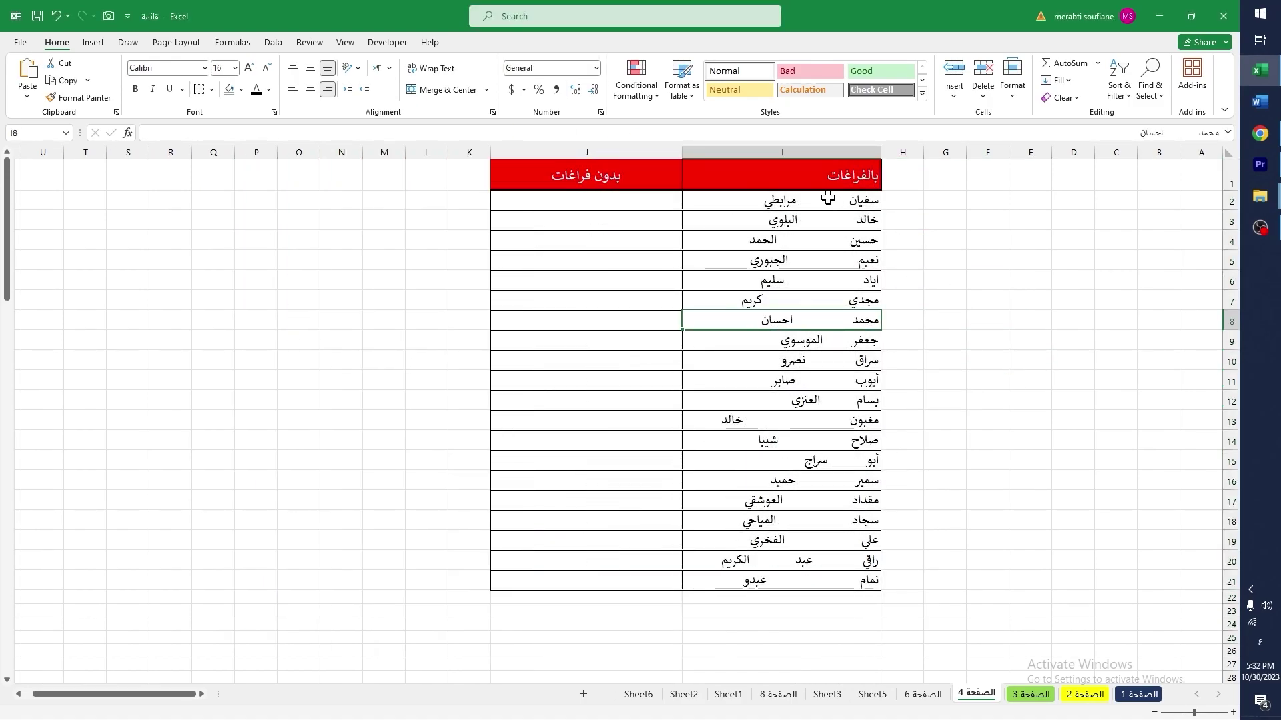
# Enter =TRIM(I2) in J2 to strip the extra spaces from the name
pyautogui.moveTo(828, 198); pyautogui.dragTo(832, 564)
pyautogui.click(829, 298)
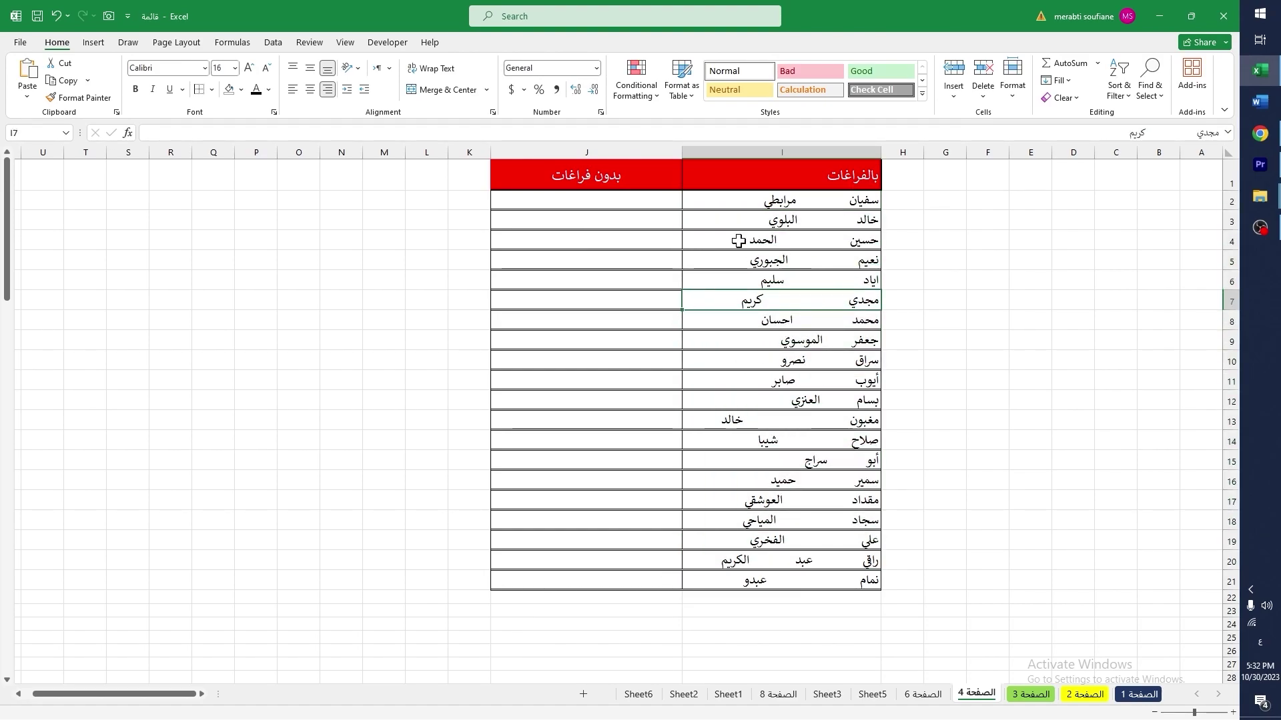
pyautogui.doubleClick(641, 201)
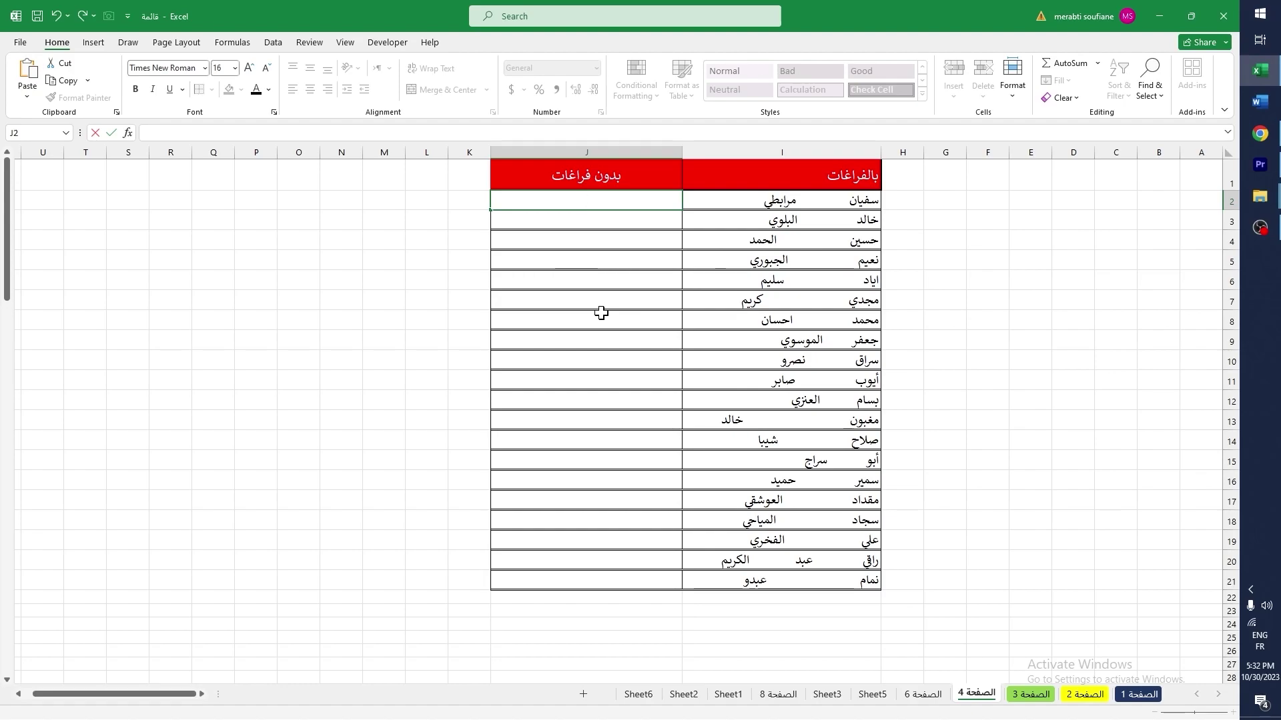
pyautogui.write('=trim')
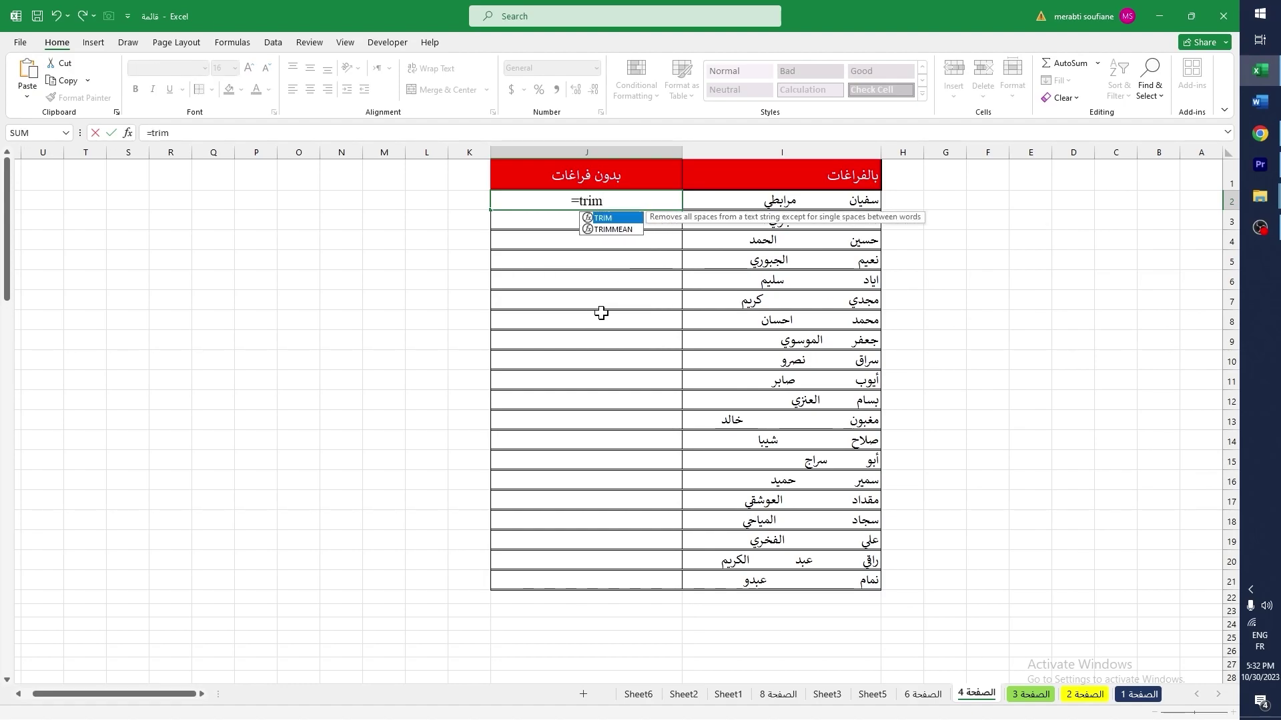
pyautogui.write('(')
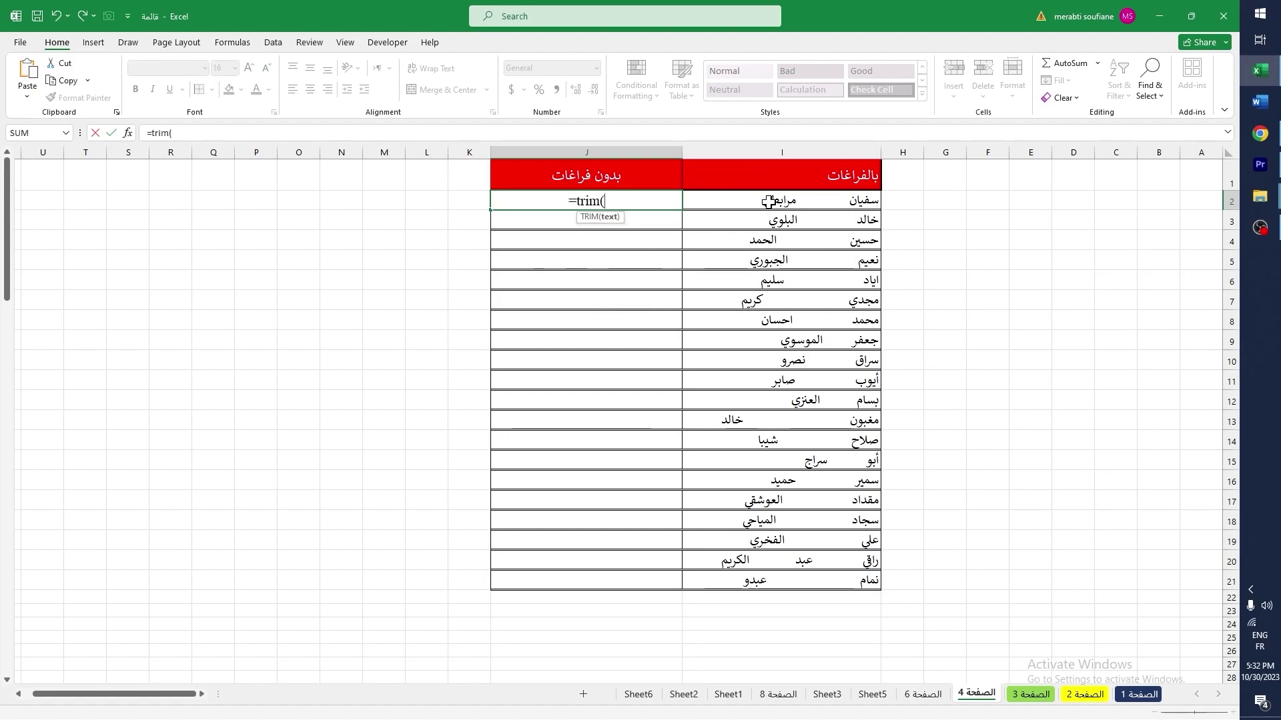
pyautogui.click(768, 202)
pyautogui.write(')')
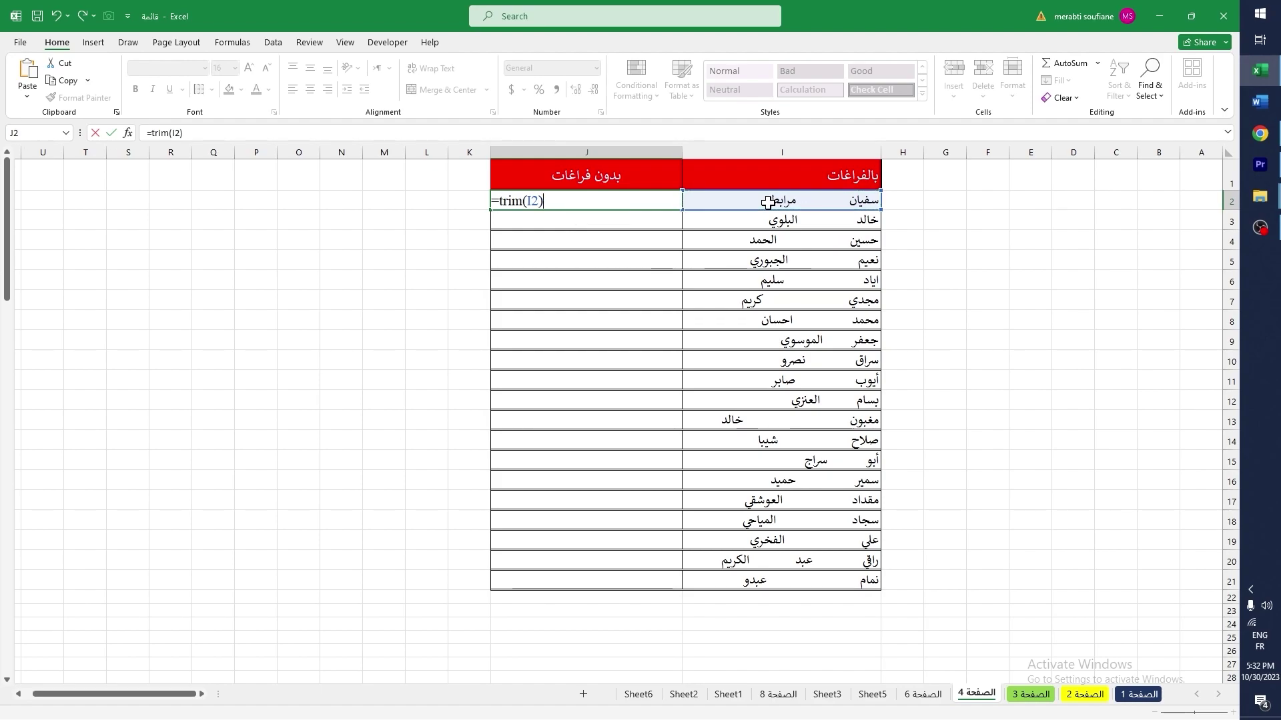
pyautogui.press('Return')
pyautogui.press('Return')
# Copy the TRIM formula down to J21 and compare both name columns
pyautogui.click(537, 206)
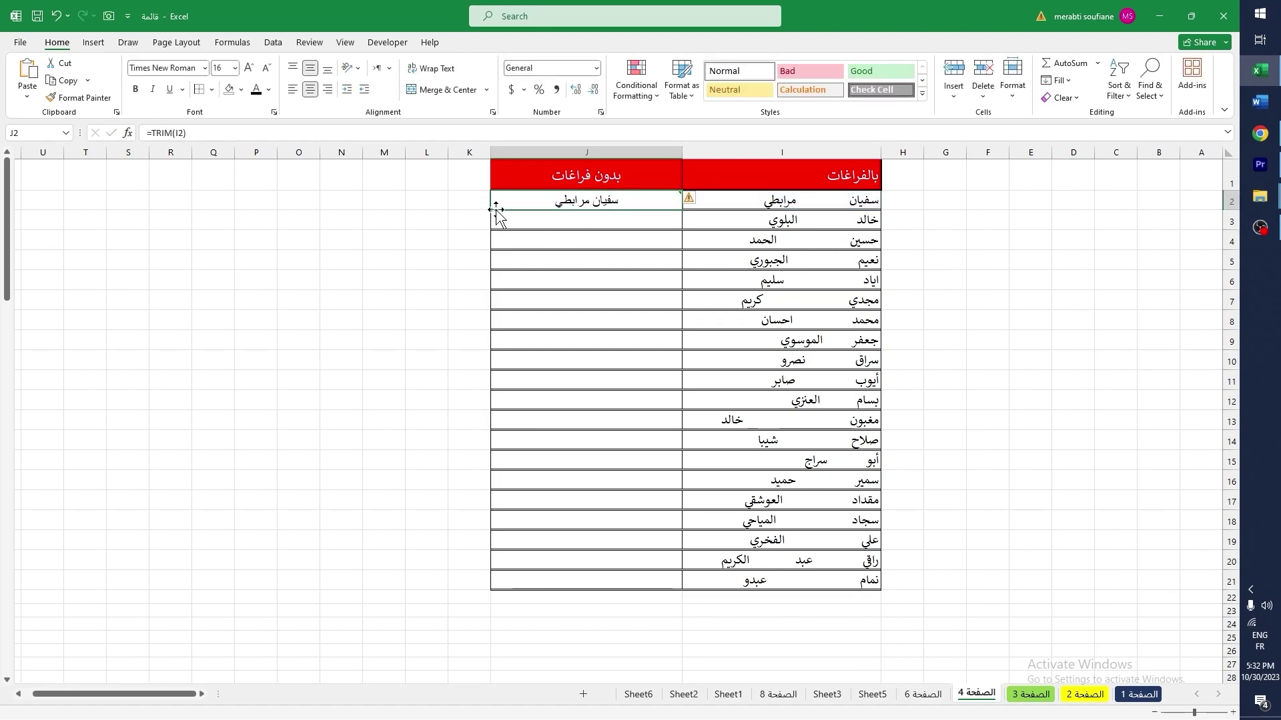
pyautogui.moveTo(490, 212); pyautogui.dragTo(518, 593)
pyautogui.click(529, 623)
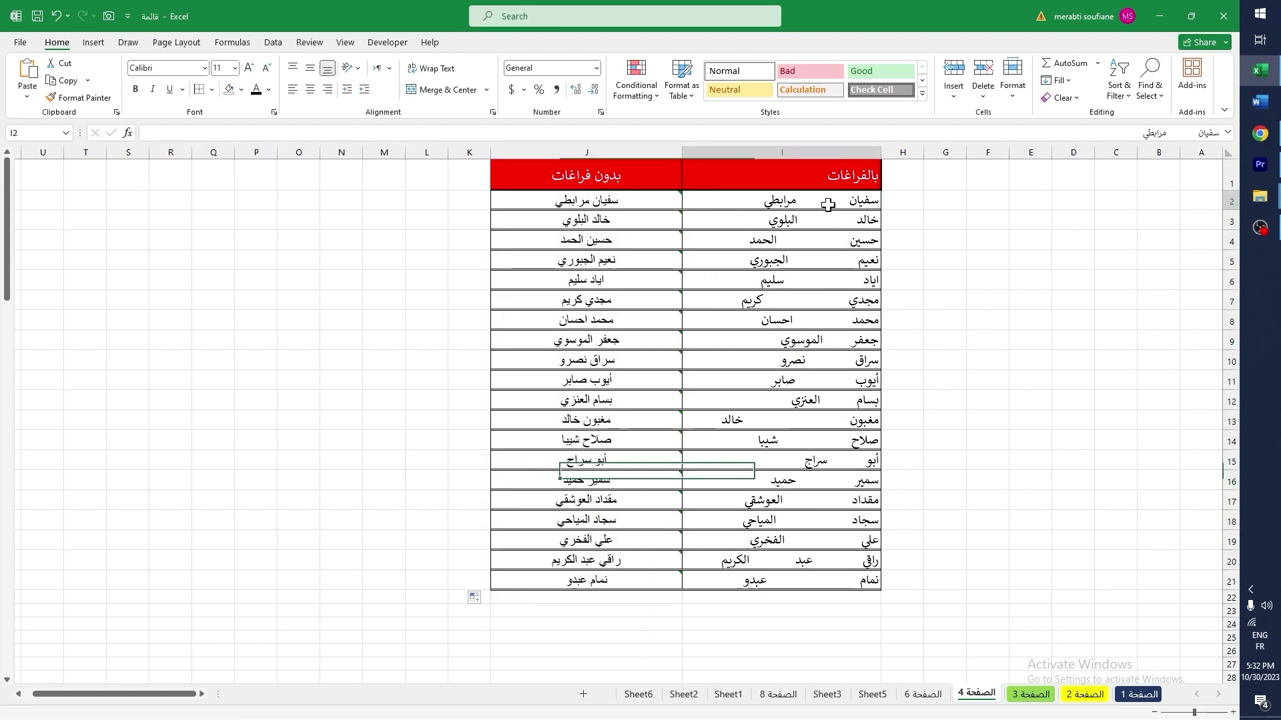
pyautogui.moveTo(827, 200); pyautogui.dragTo(581, 577)
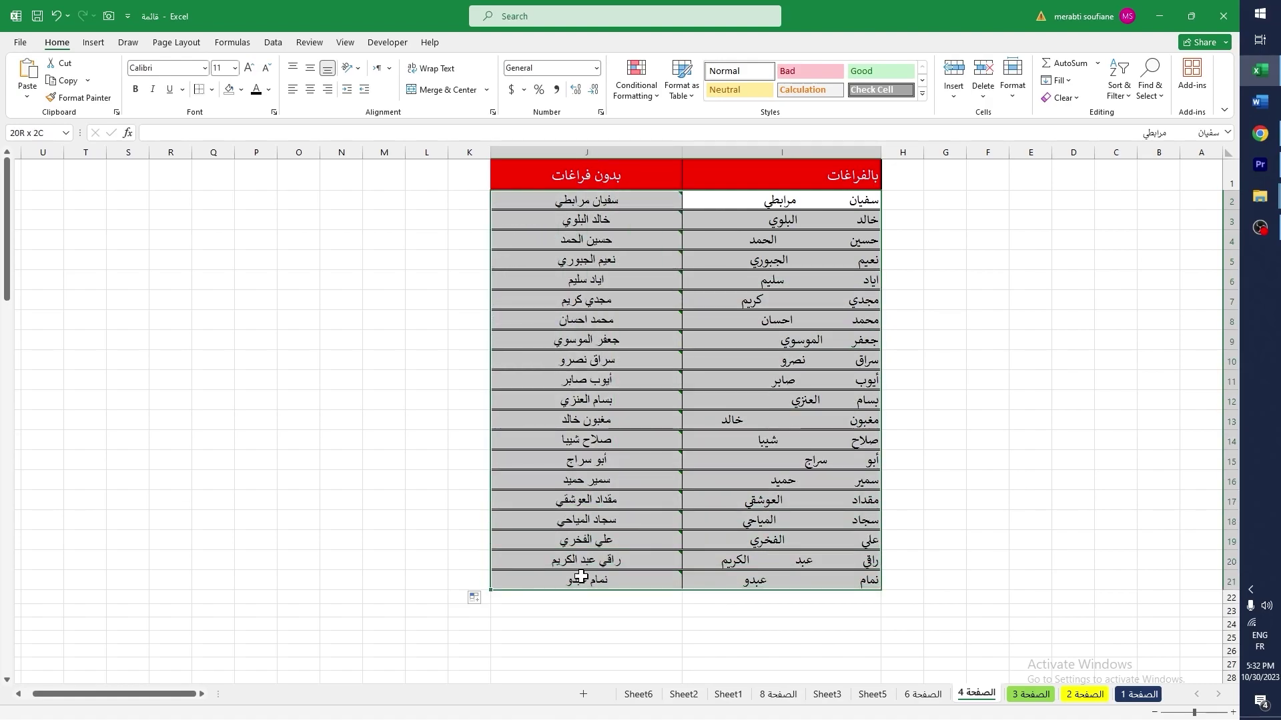
pyautogui.click(578, 640)
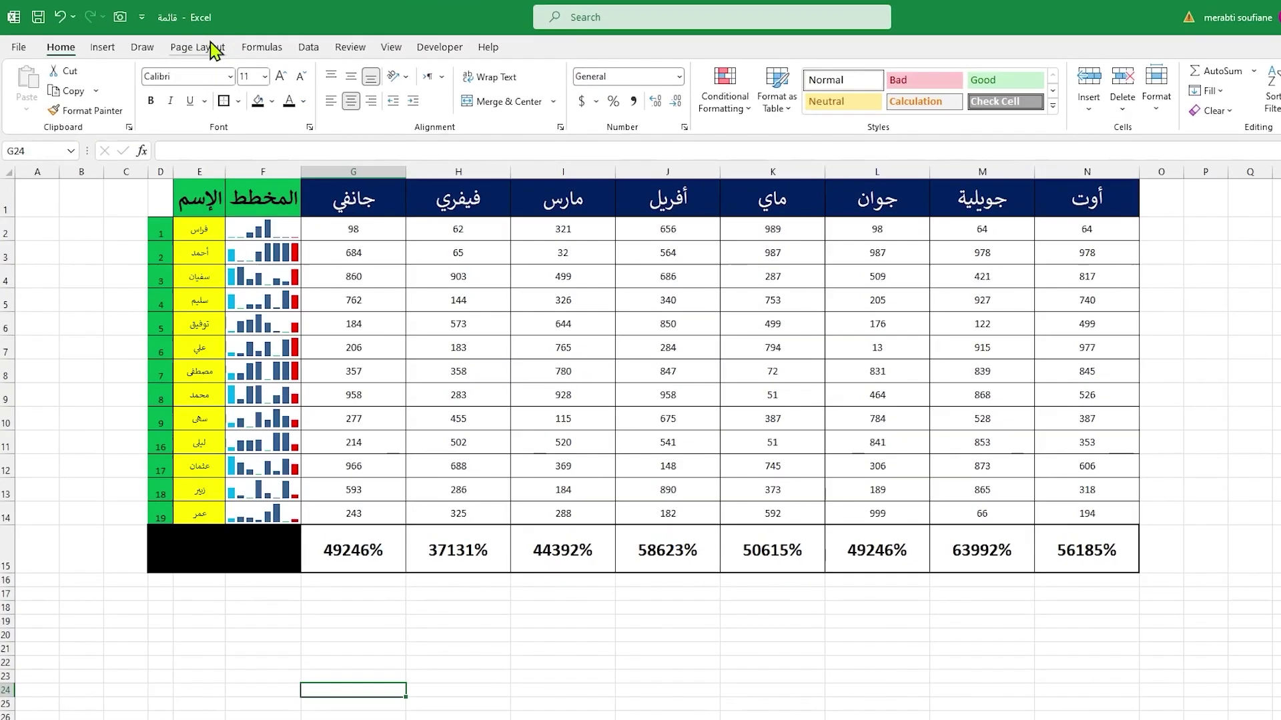
# Toggle Sheet Right-to-Left from the Page Layout options
pyautogui.click(179, 44)
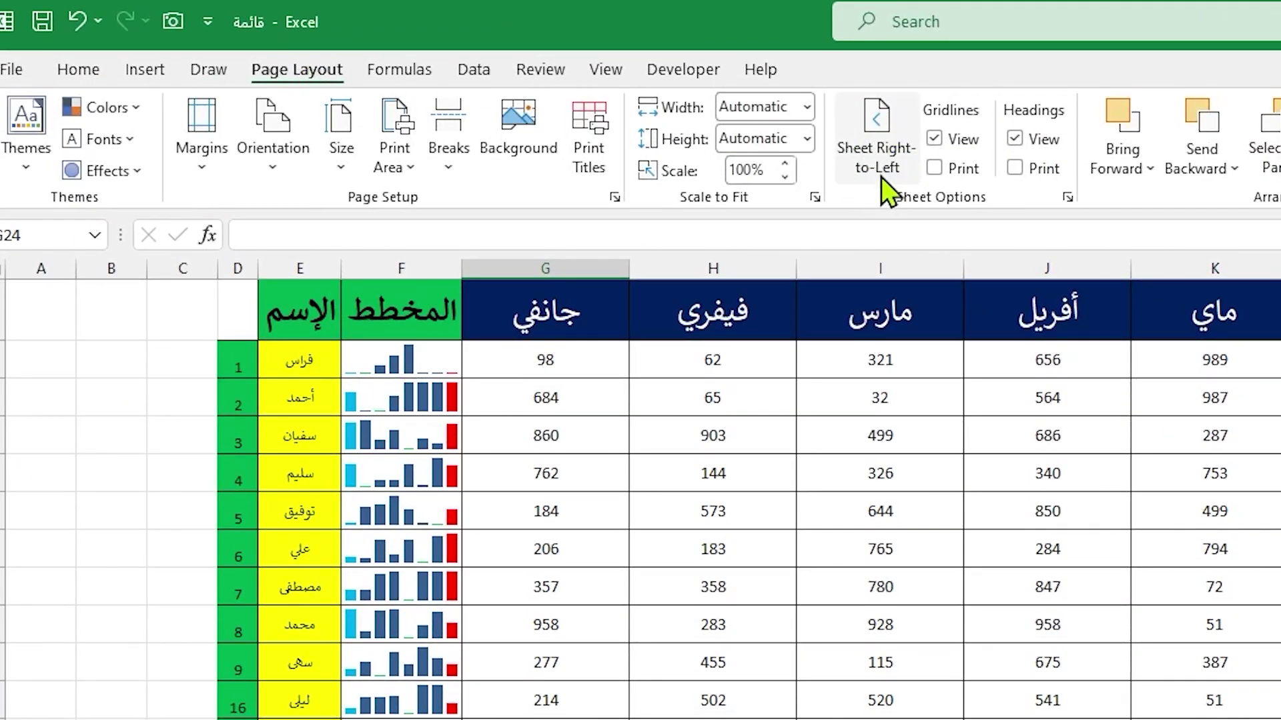
pyautogui.click(870, 163)
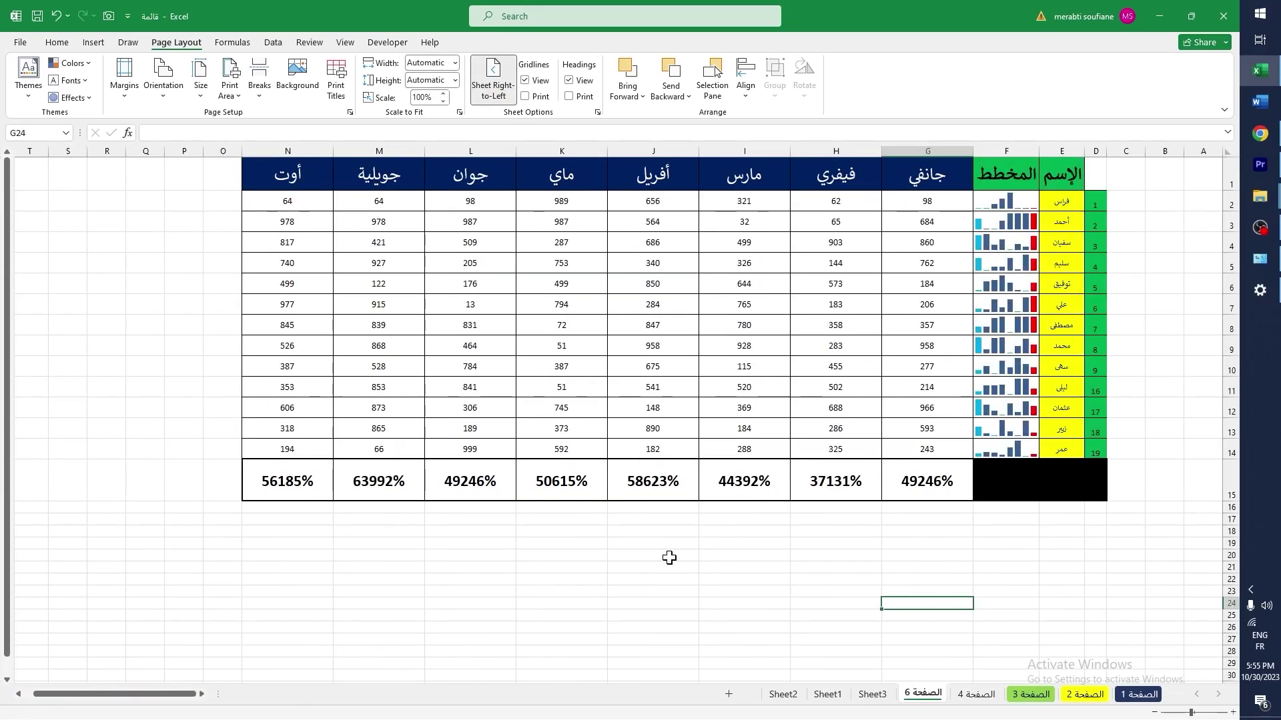
pyautogui.click(672, 555)
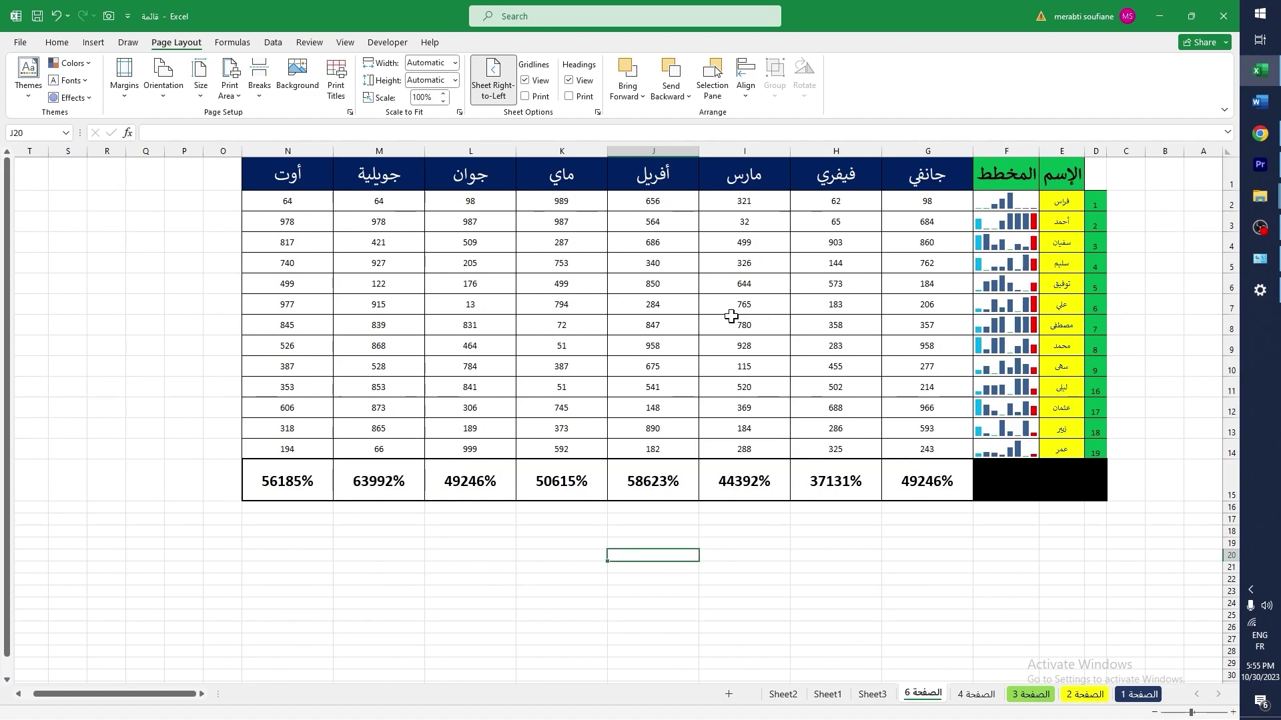
pyautogui.click(470, 543)
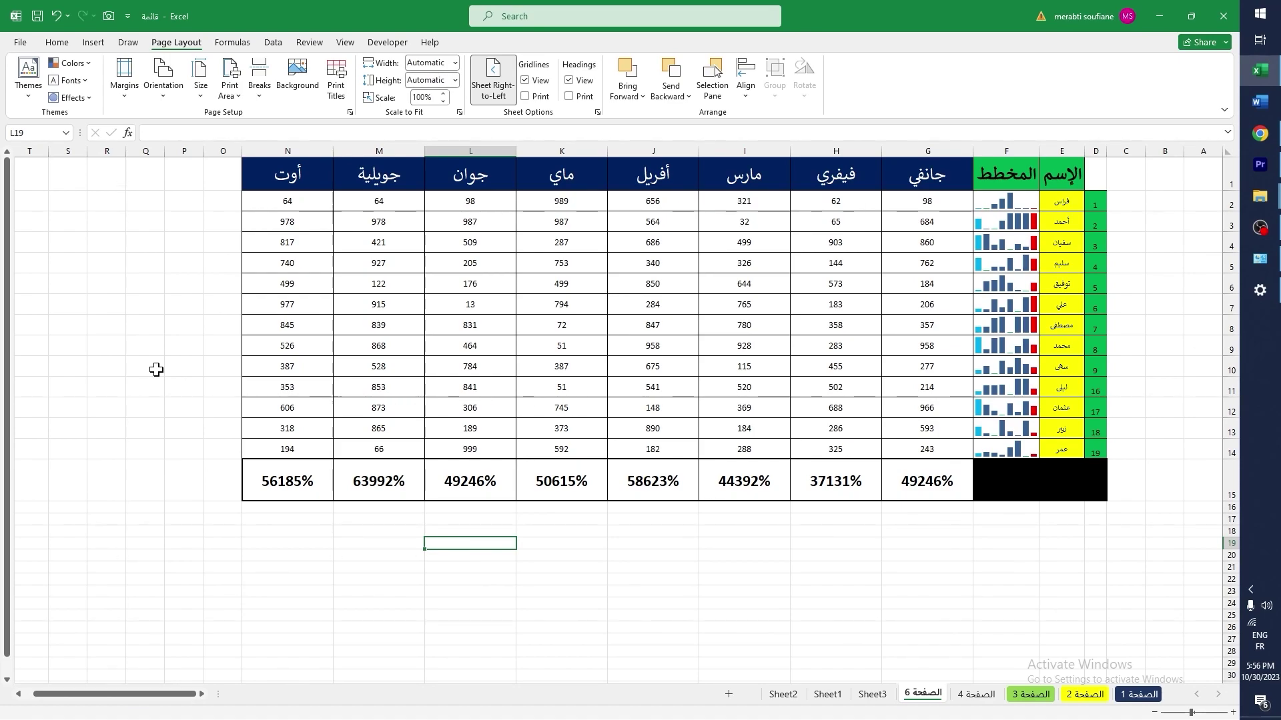
# Switch الصفحة 6 to left-to-right with Alt, P, S, L and check the cells
pyautogui.press('alt')
pyautogui.press('p')
pyautogui.press('s')
pyautogui.press('l')
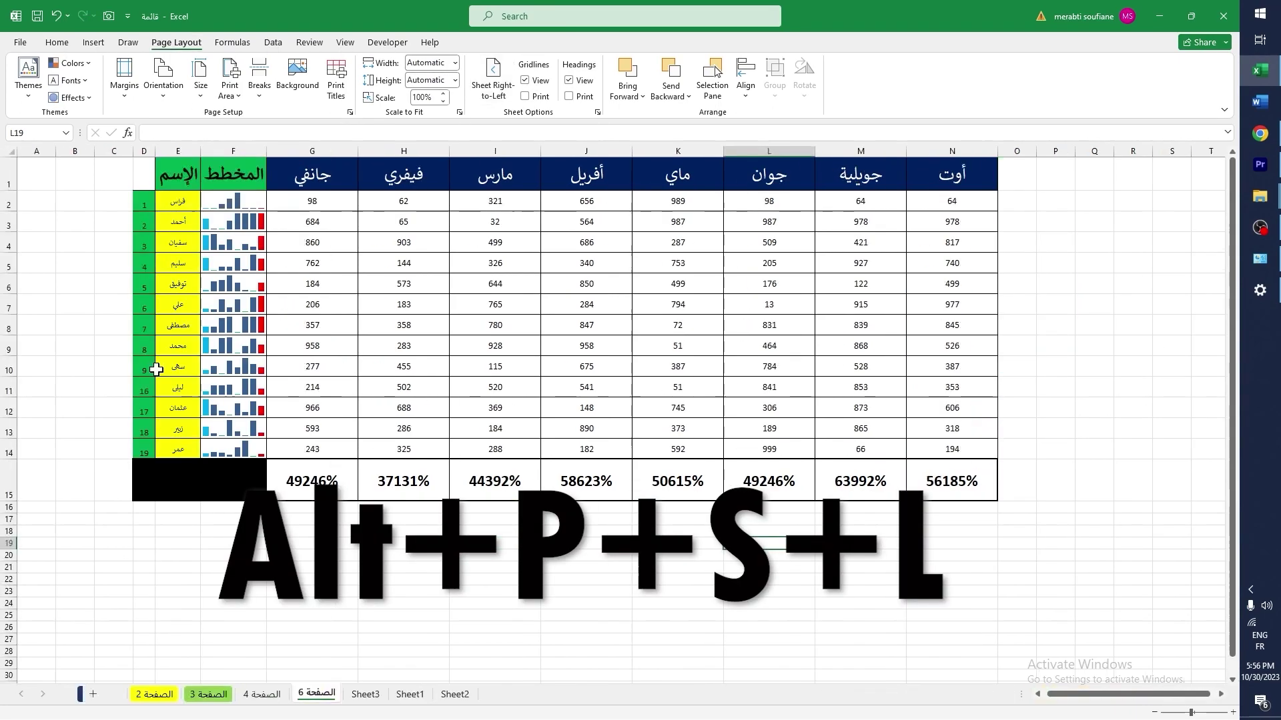
pyautogui.click(359, 554)
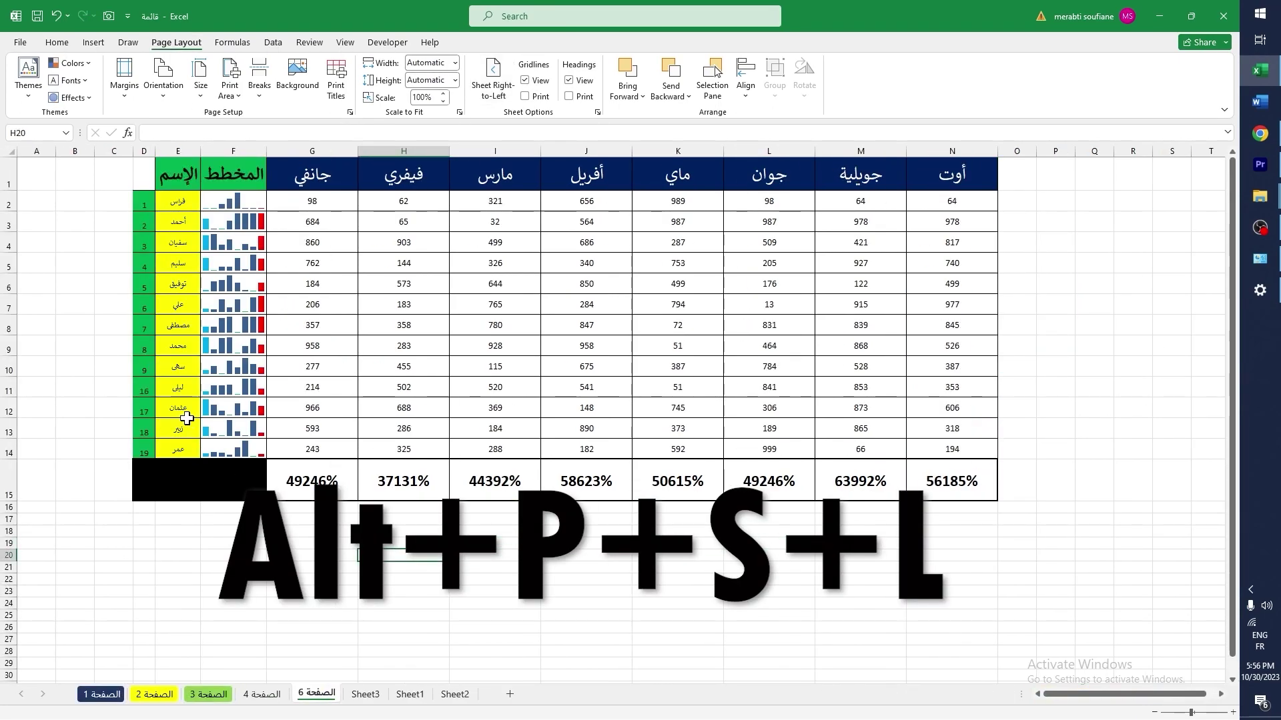
pyautogui.moveTo(78, 230); pyautogui.dragTo(968, 242)
pyautogui.moveTo(1134, 366); pyautogui.dragTo(85, 366)
pyautogui.click(129, 504)
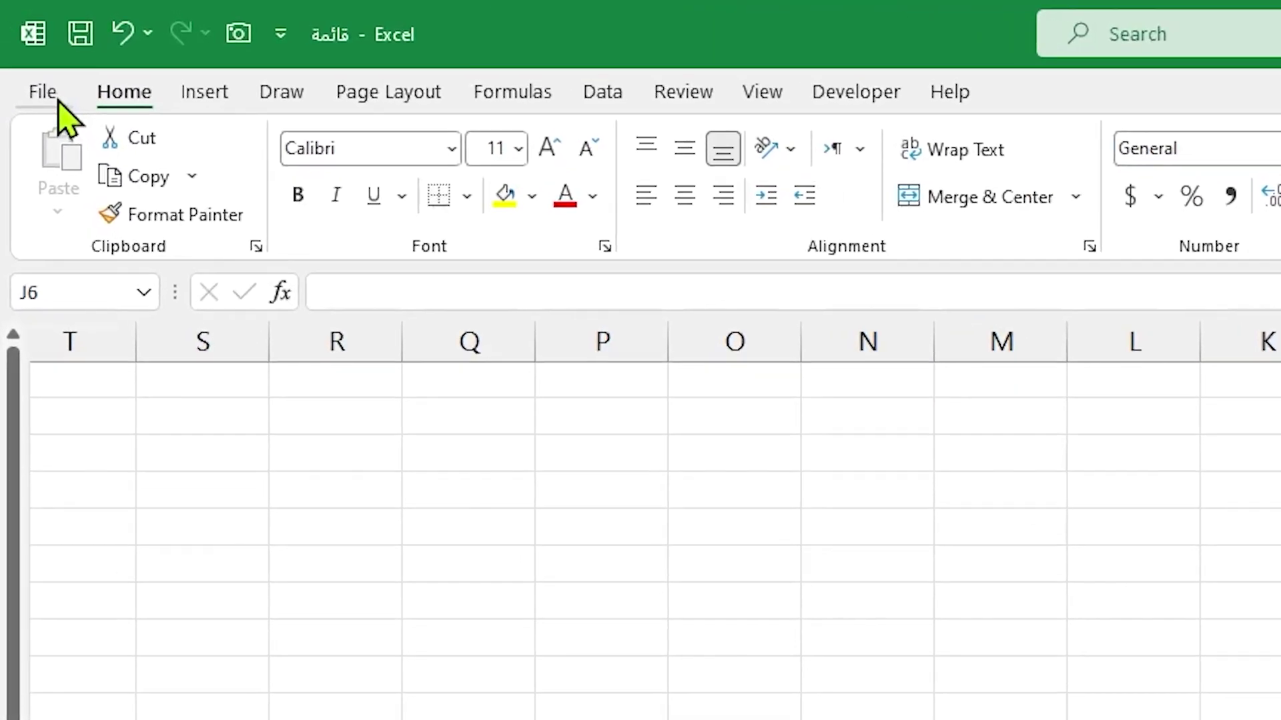
# Save the sheet as PDF قائمة.pdf on the Desktop, then shrink and narrow the Edge viewer window
pyautogui.click(20, 42)
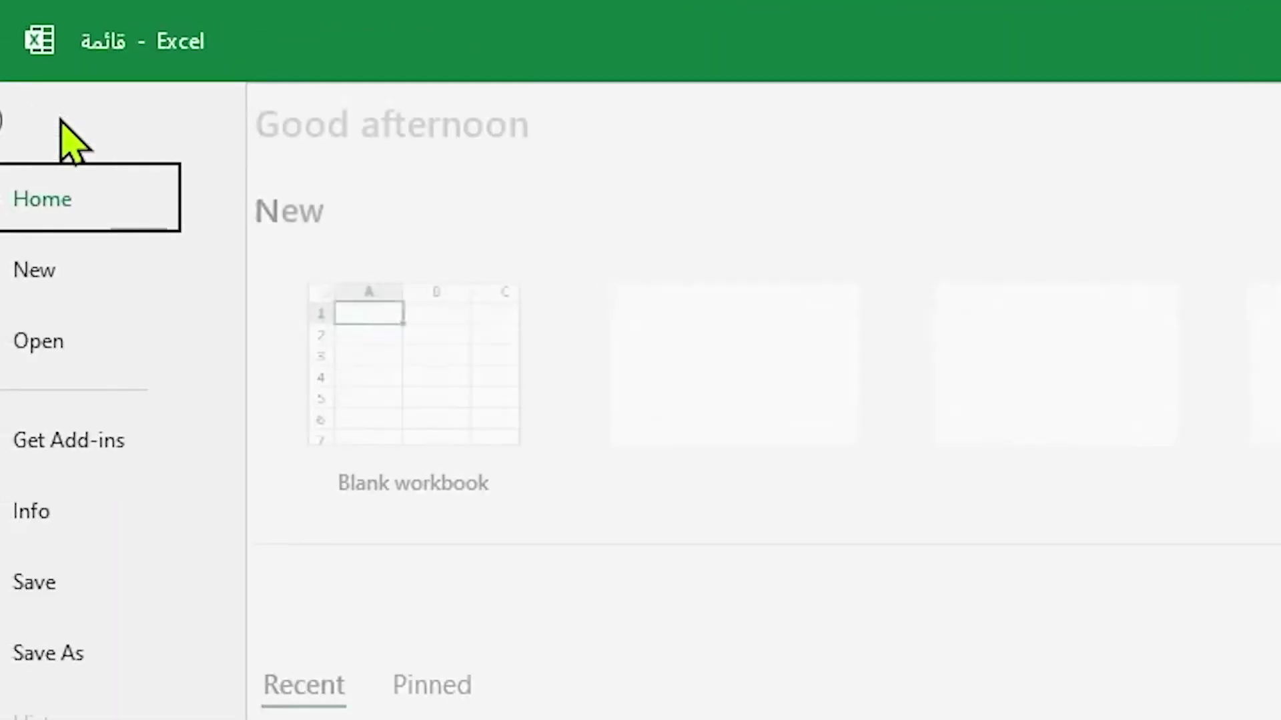
pyautogui.click(130, 651)
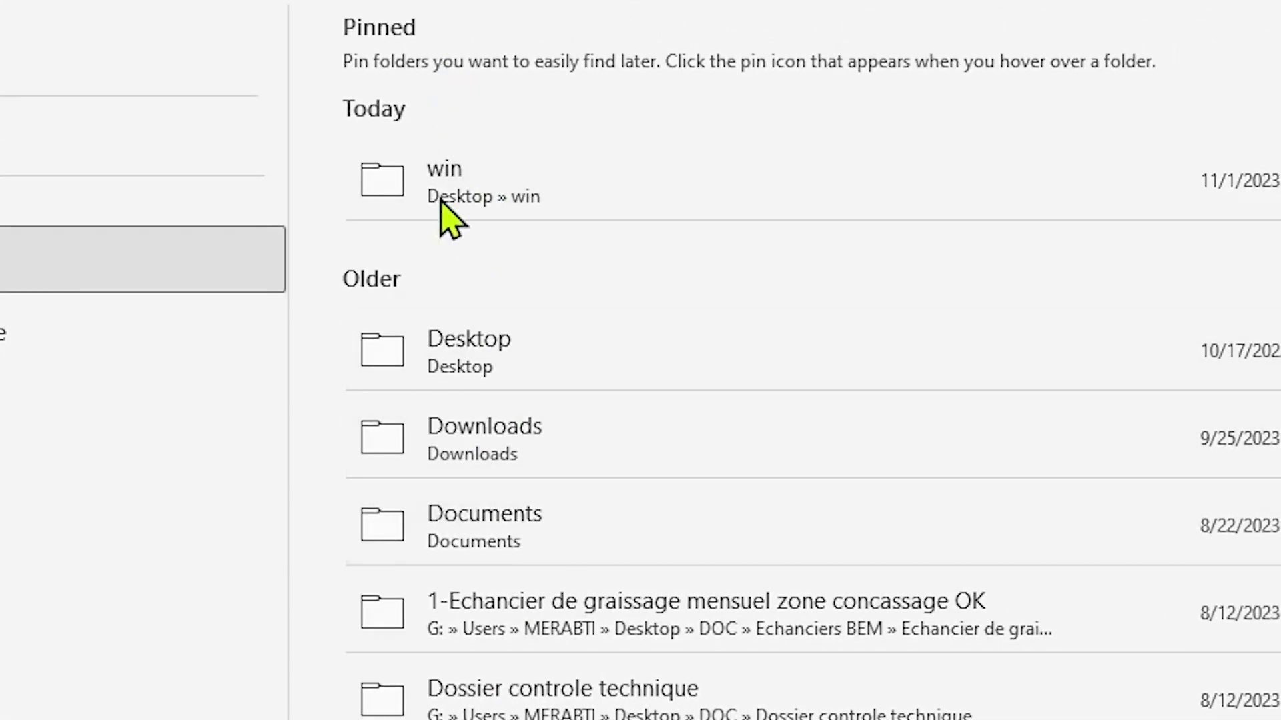
pyautogui.click(505, 358)
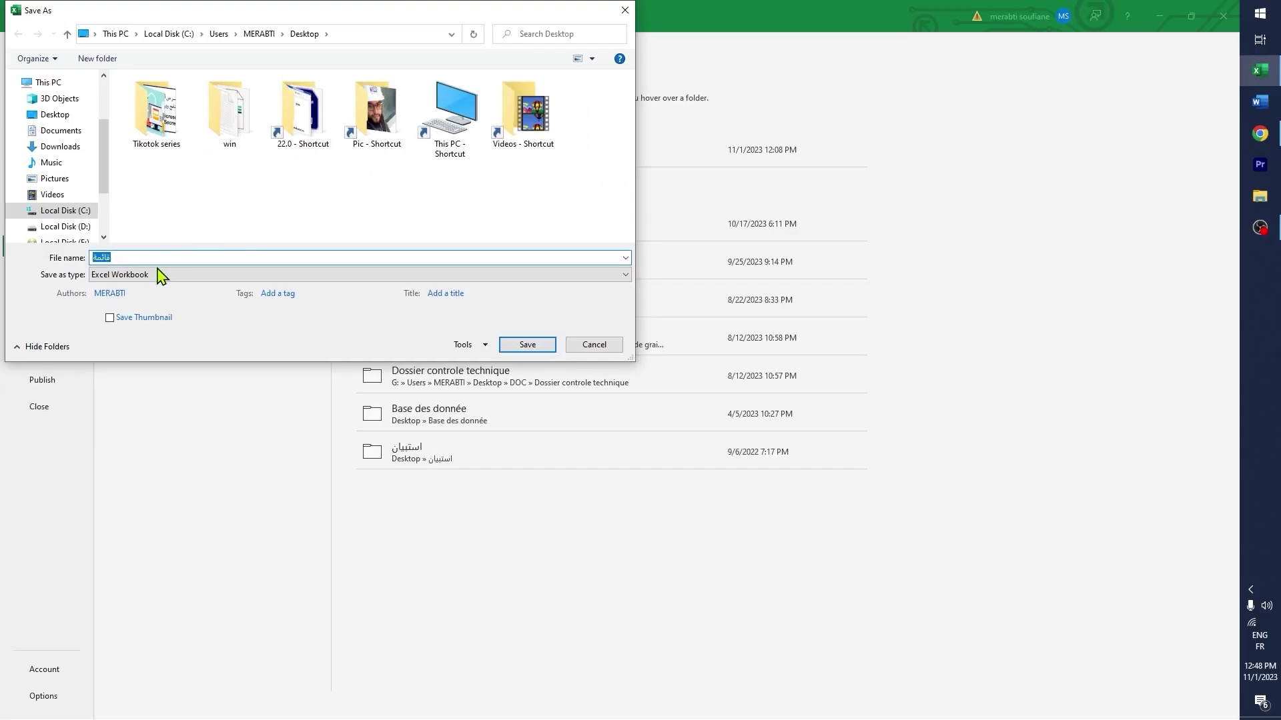
pyautogui.click(351, 276)
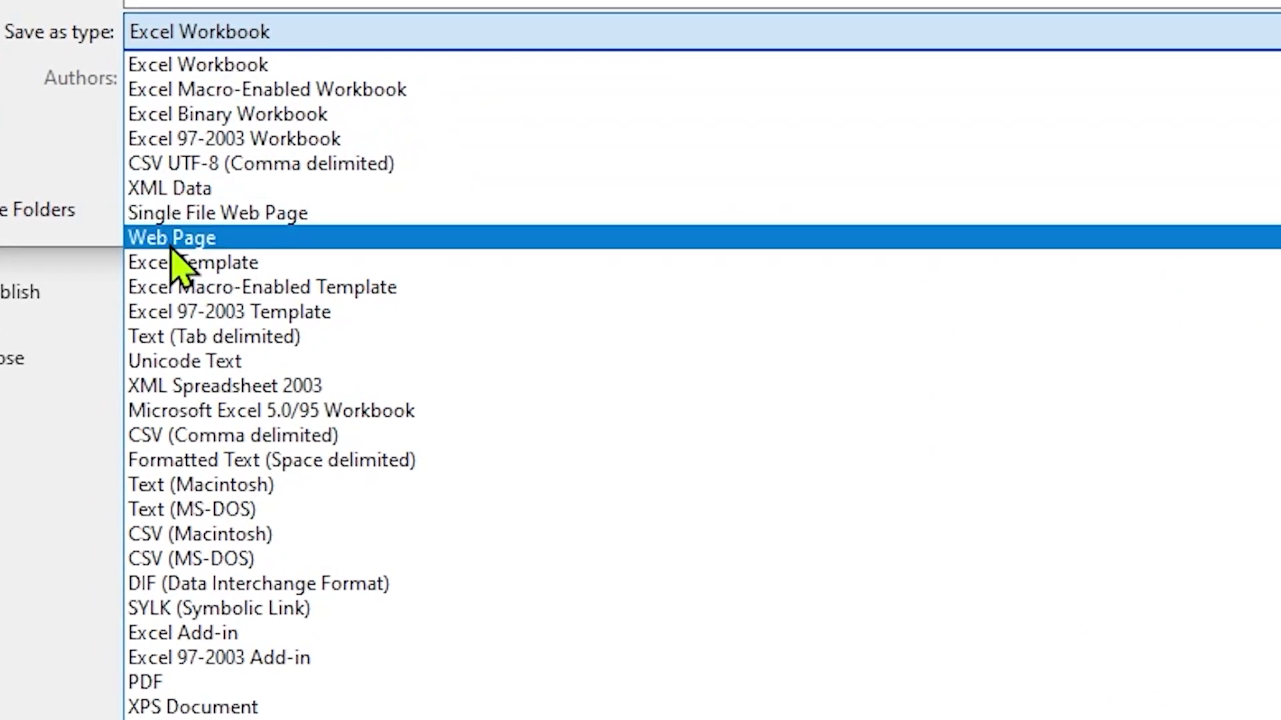
pyautogui.click(194, 682)
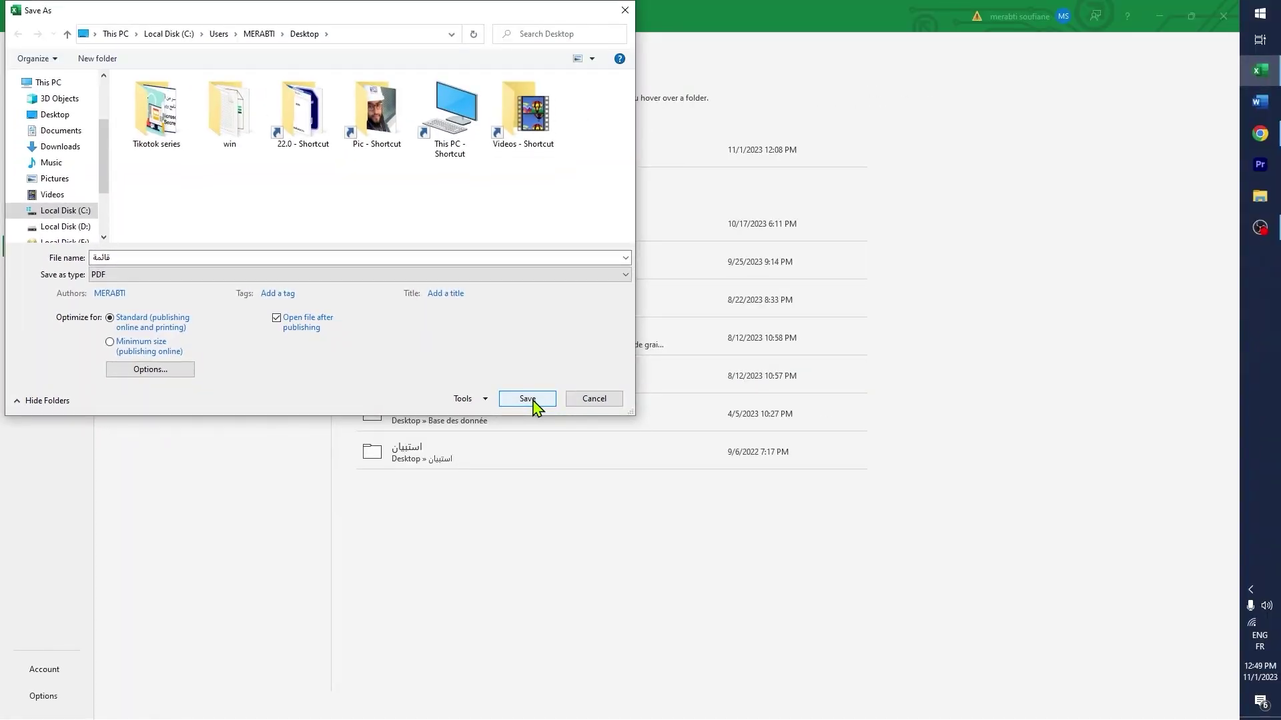
pyautogui.click(533, 401)
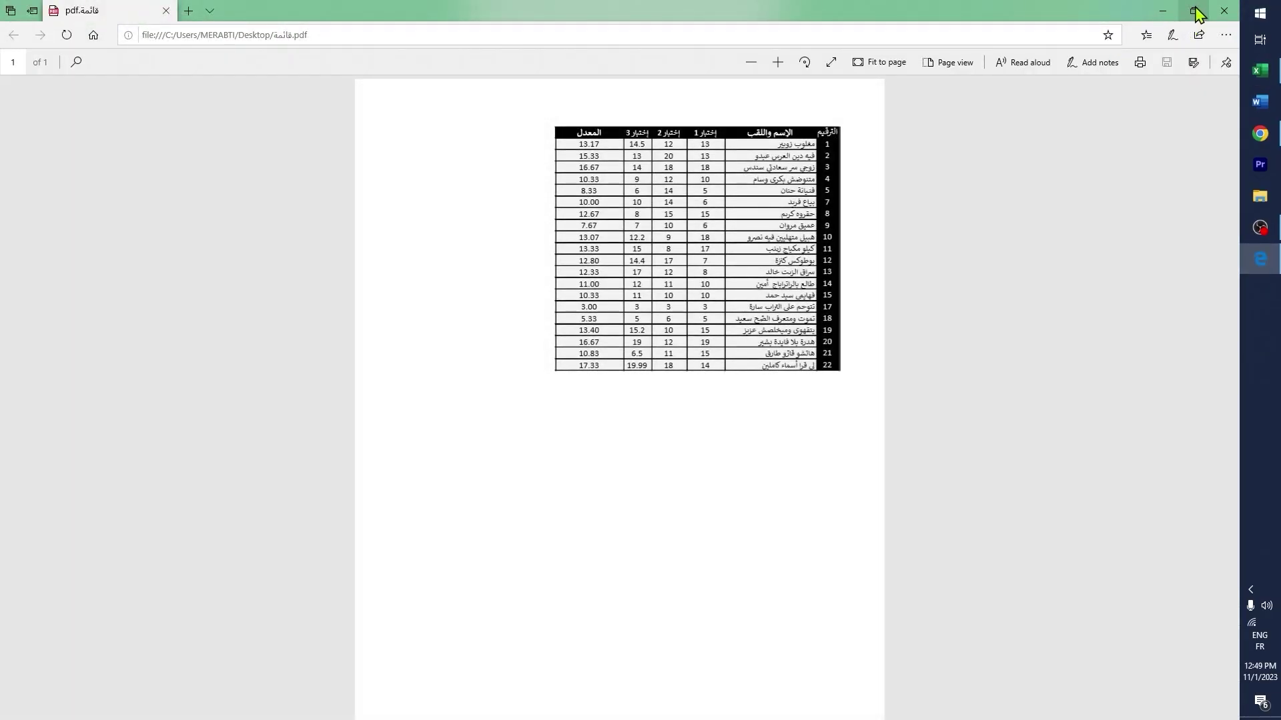
pyautogui.click(1195, 10)
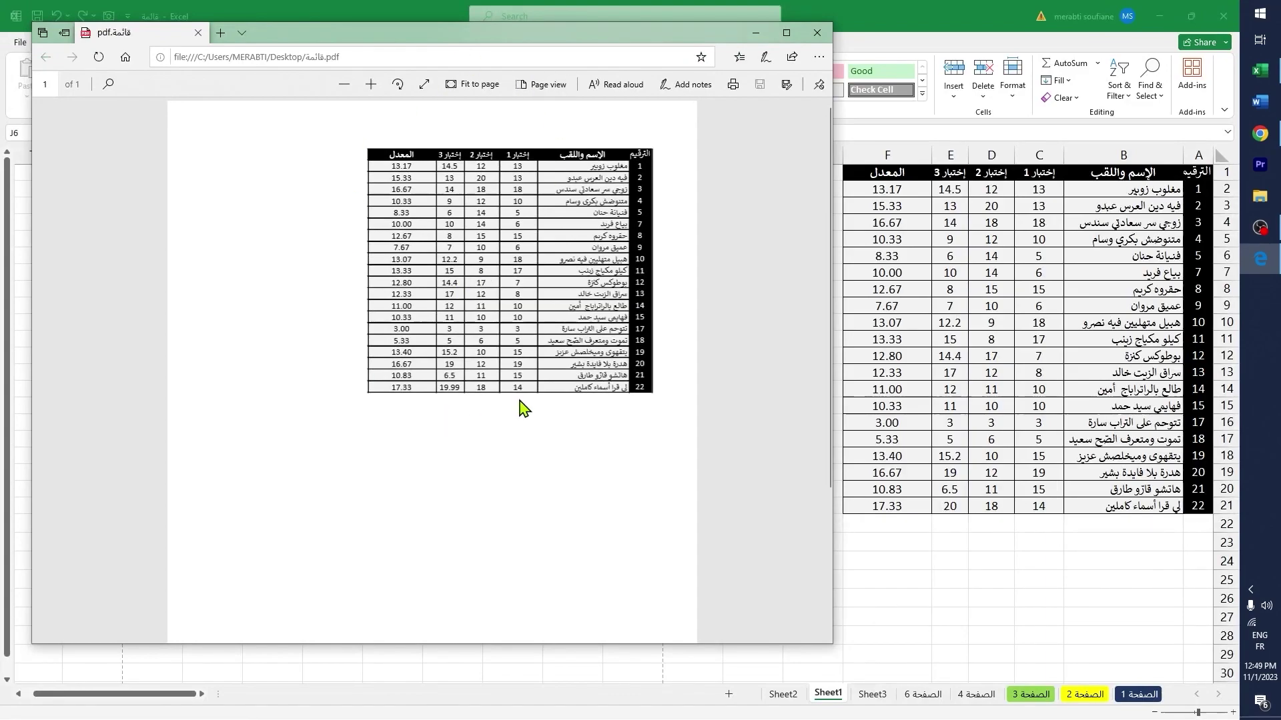
pyautogui.moveTo(835, 305); pyautogui.dragTo(457, 318)
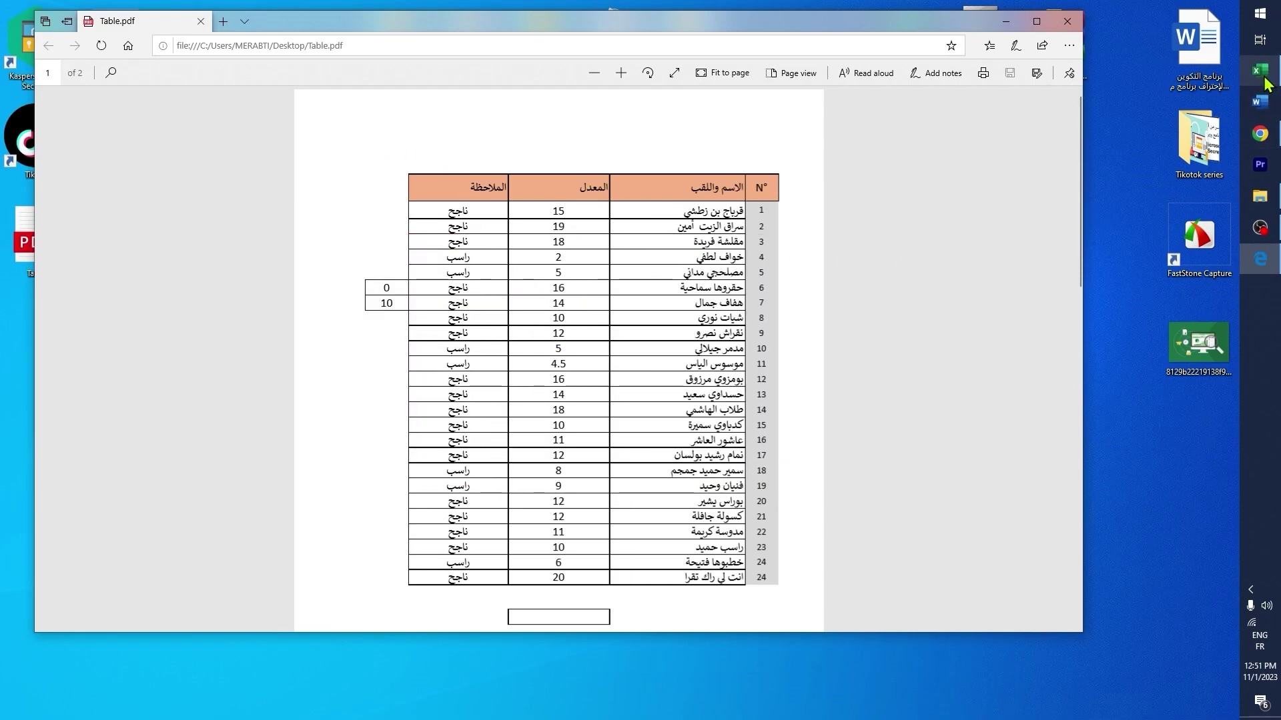
# Back in Excel, start a Get Data import from a PDF file
pyautogui.click(1263, 80)
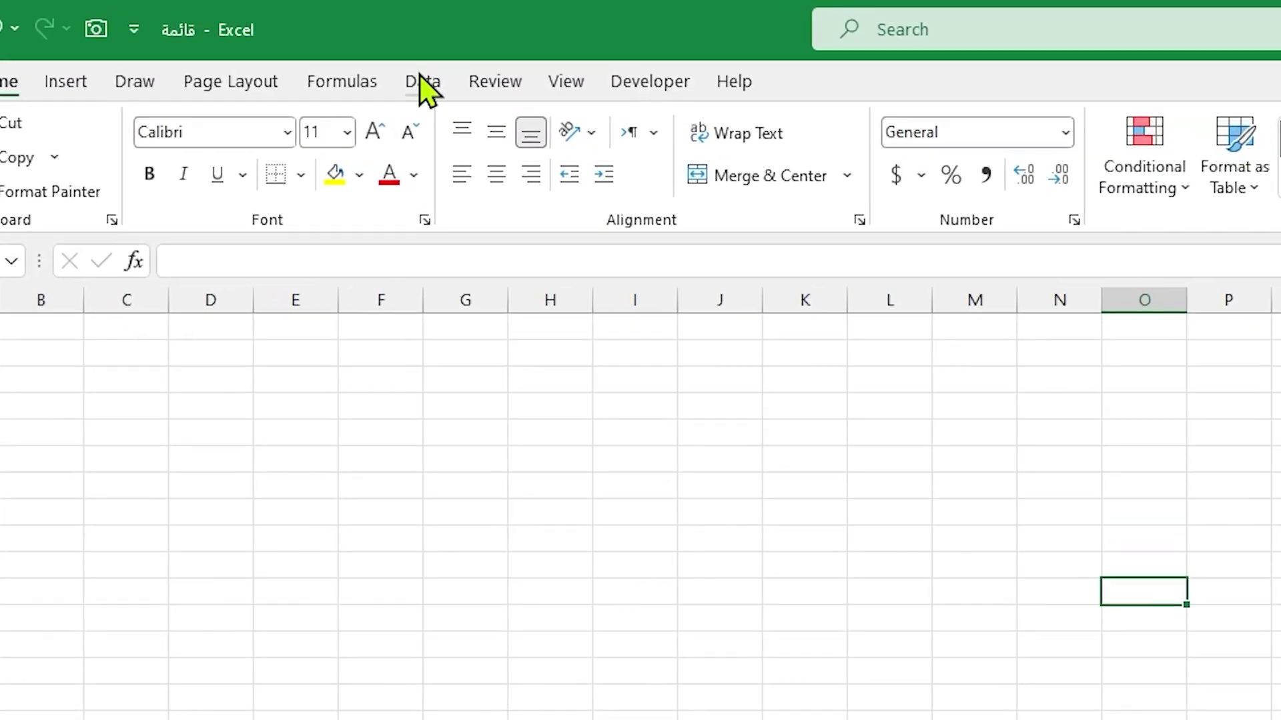
pyautogui.click(584, 127)
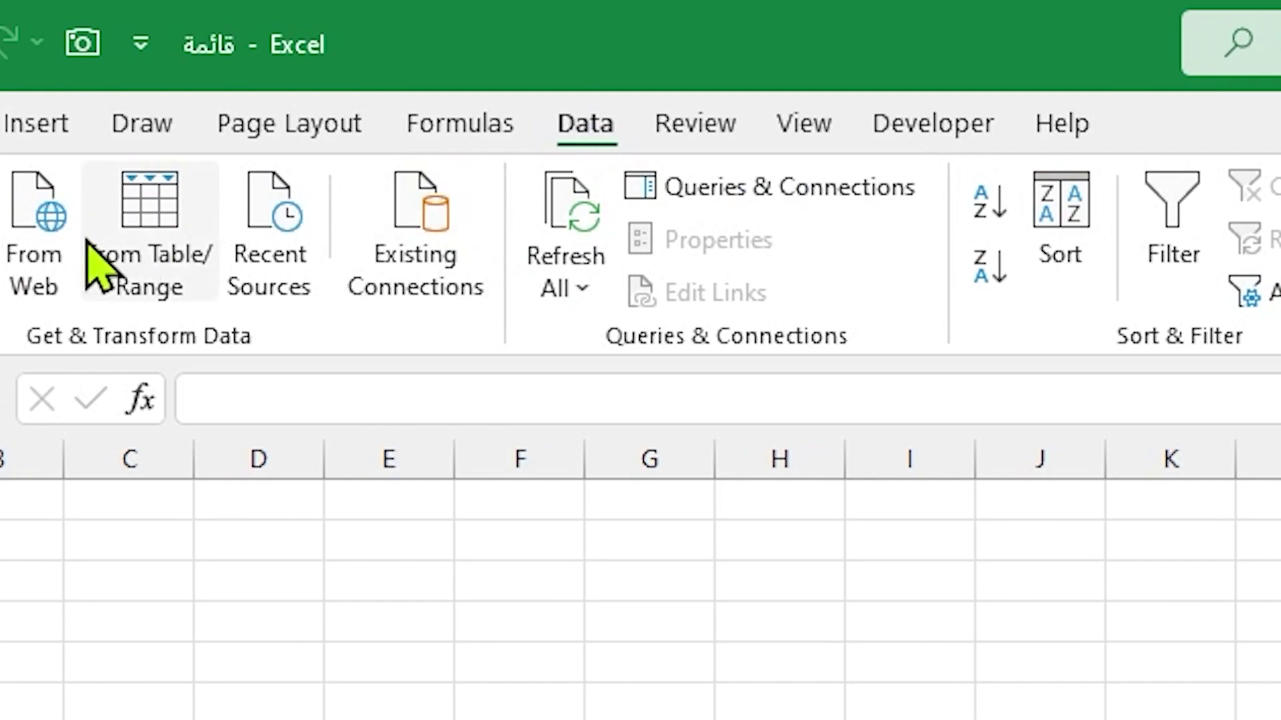
pyautogui.click(53, 254)
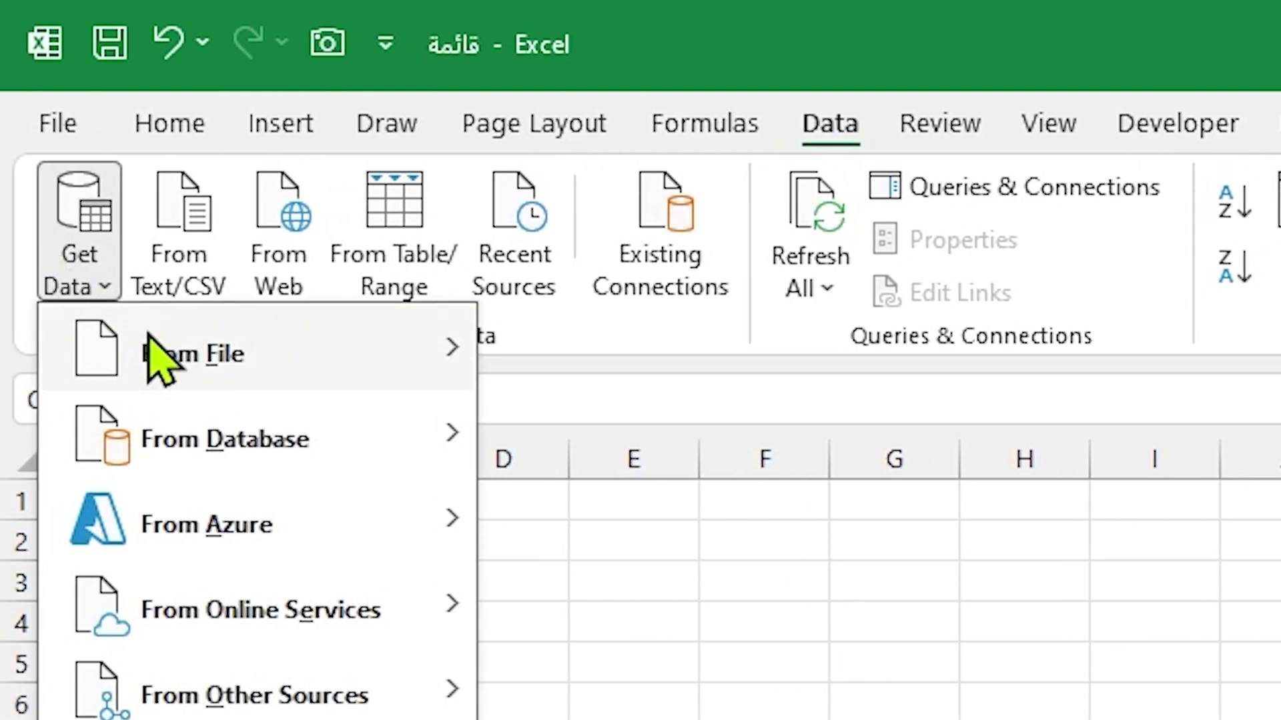
pyautogui.moveTo(255, 89)
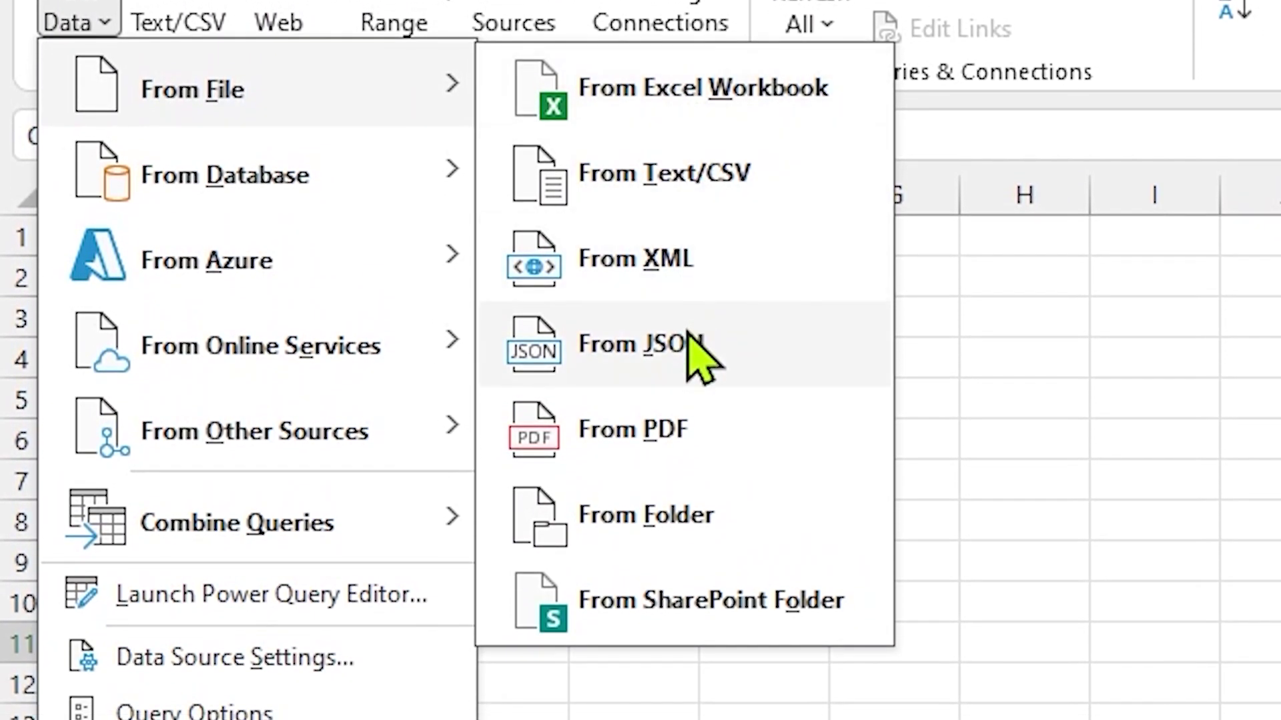
pyautogui.click(602, 427)
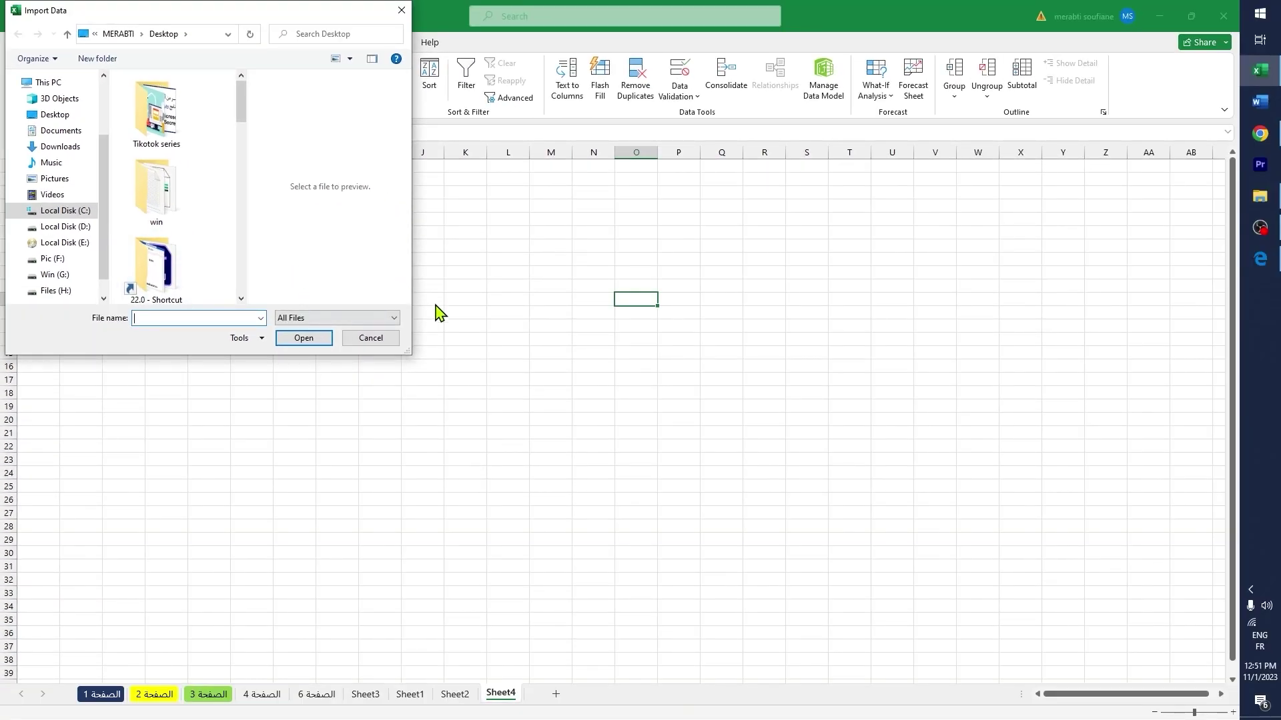
pyautogui.moveTo(416, 353); pyautogui.dragTo(776, 500)
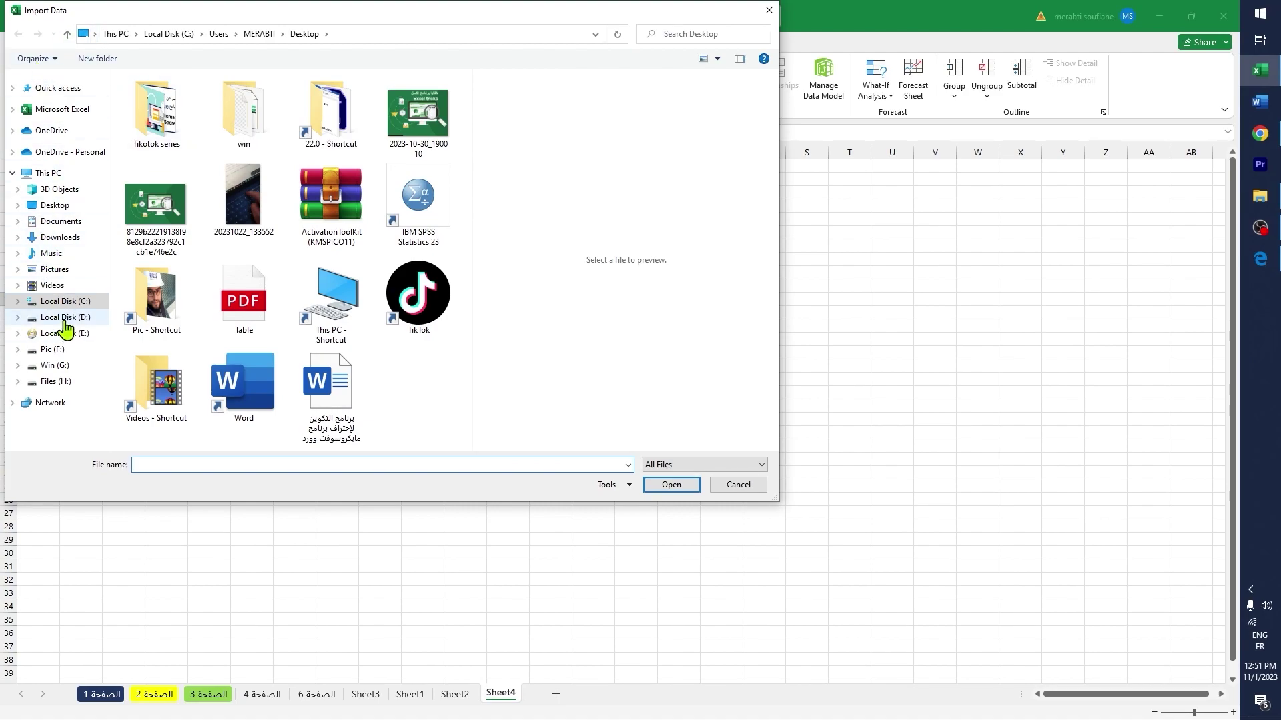
# Import Table.pdf and load its Table001 (Page 1) table into a new sheet
pyautogui.click(258, 309)
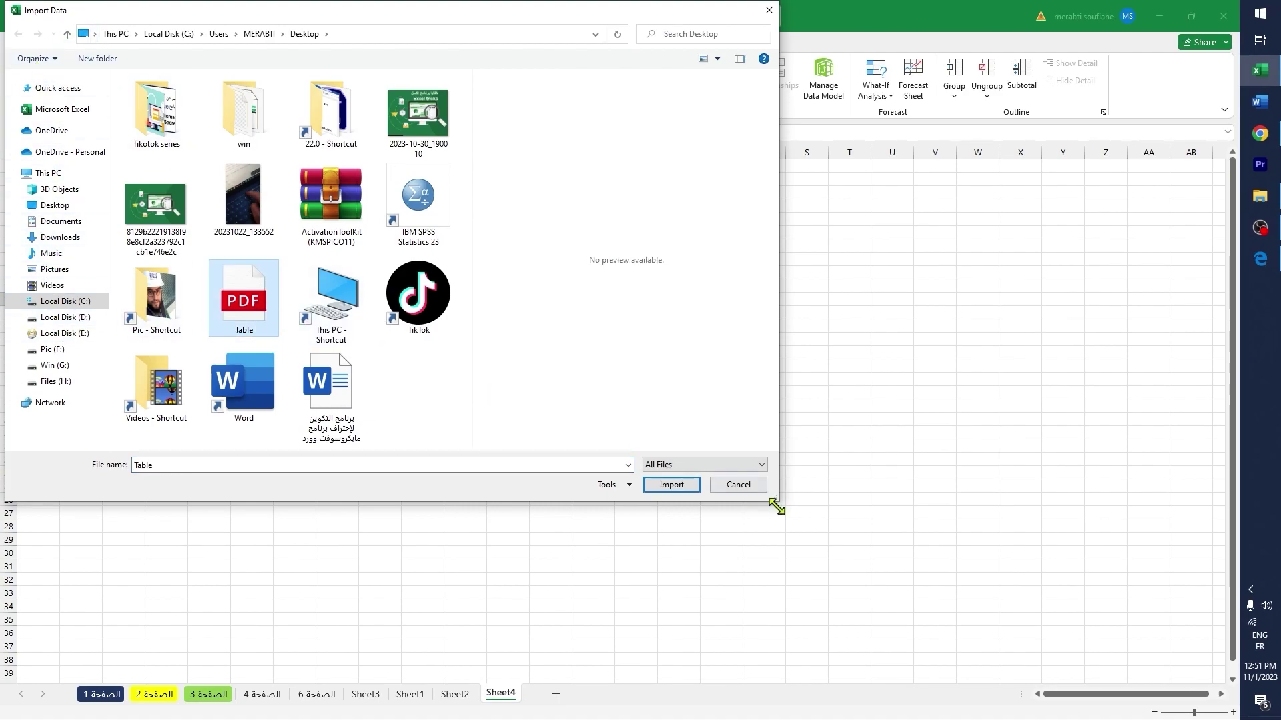
pyautogui.click(671, 489)
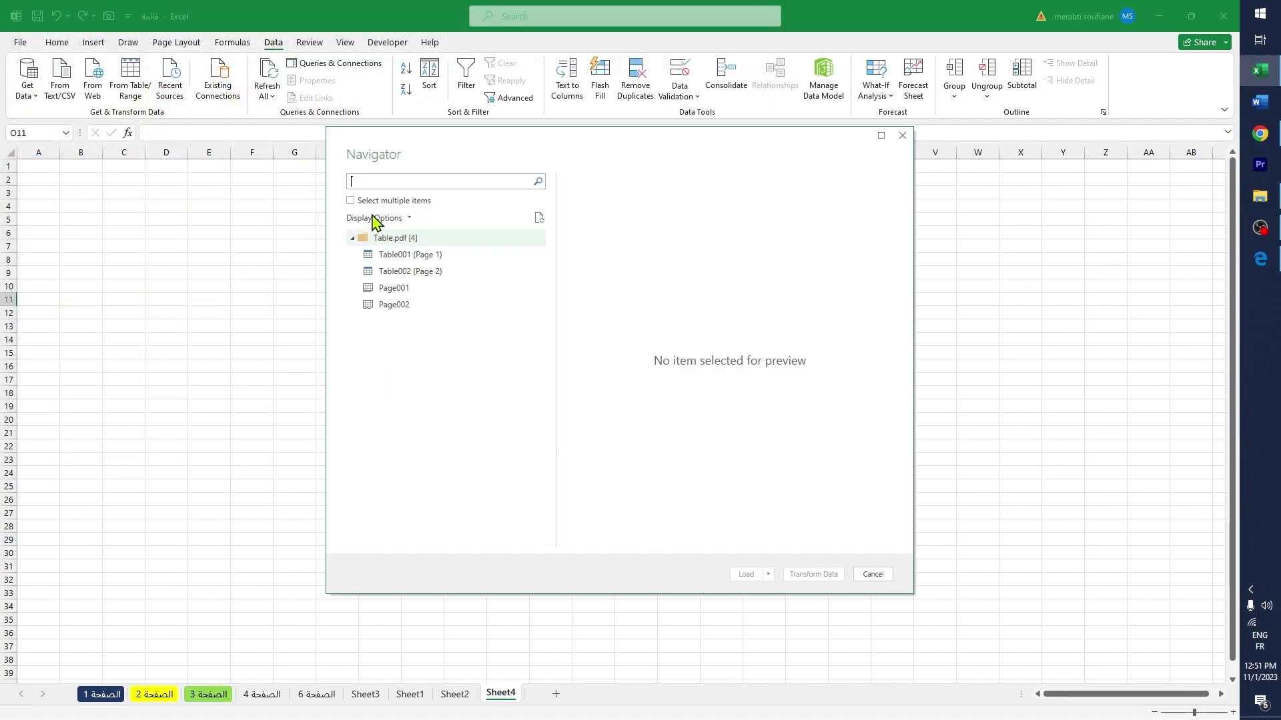
pyautogui.click(389, 259)
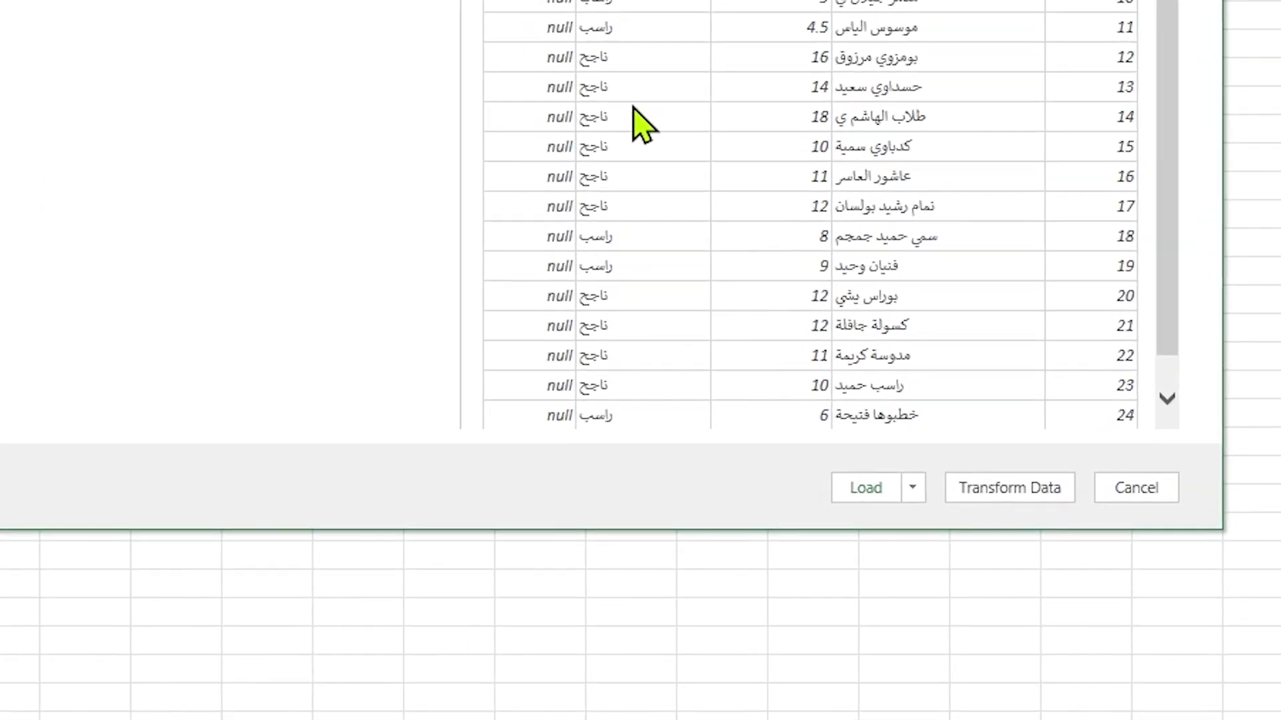
pyautogui.click(946, 452)
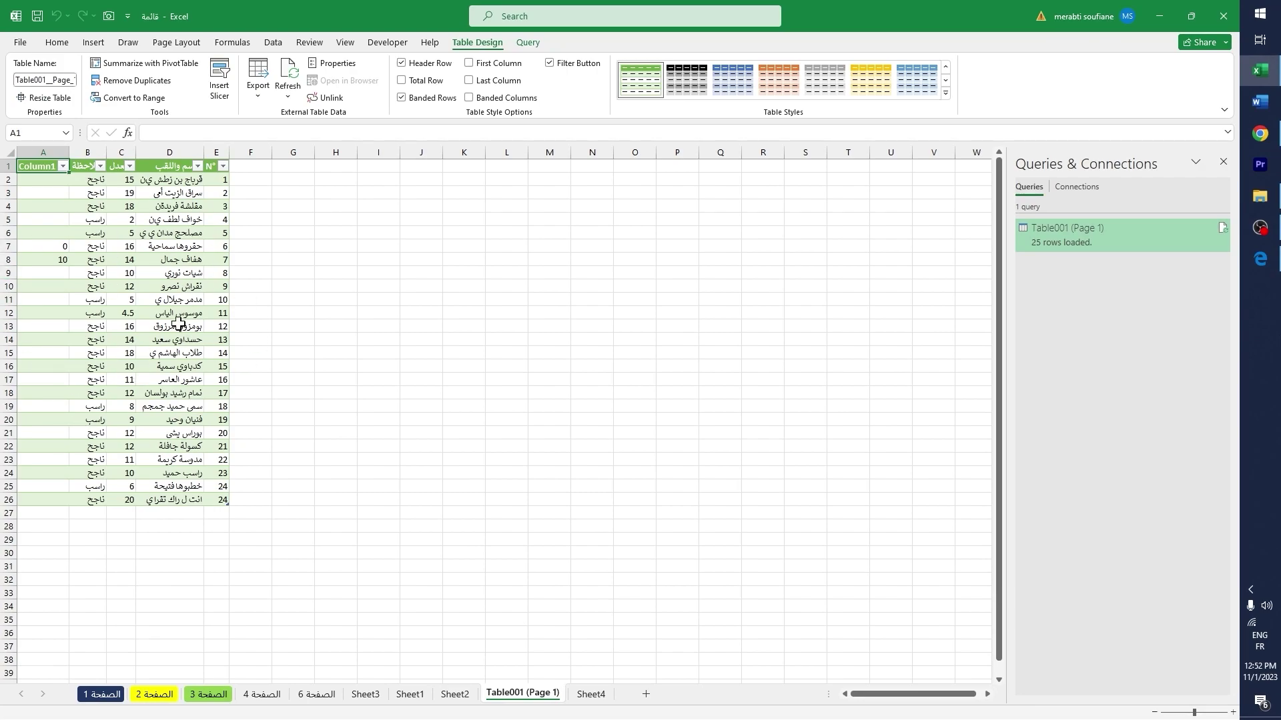
pyautogui.click(413, 433)
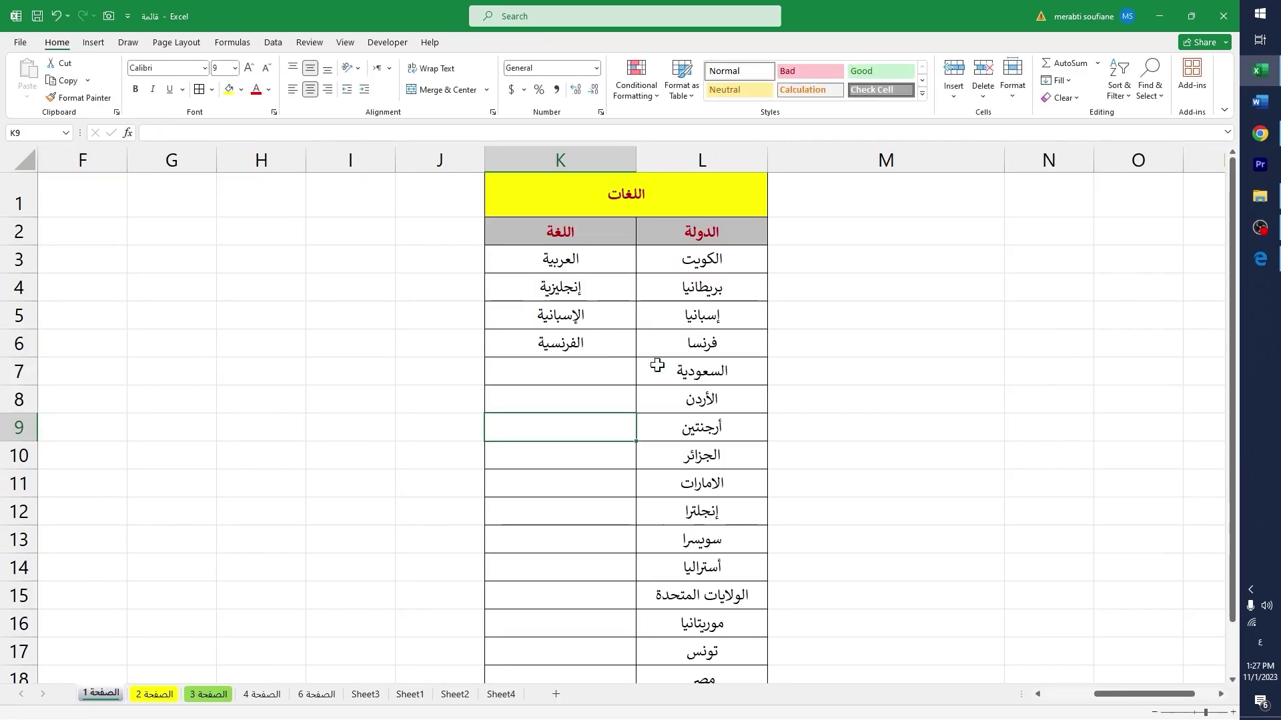
# Try copying العربية into K7 and typing languages into K8–K9, then undo those entries
pyautogui.moveTo(598, 265); pyautogui.dragTo(667, 483)
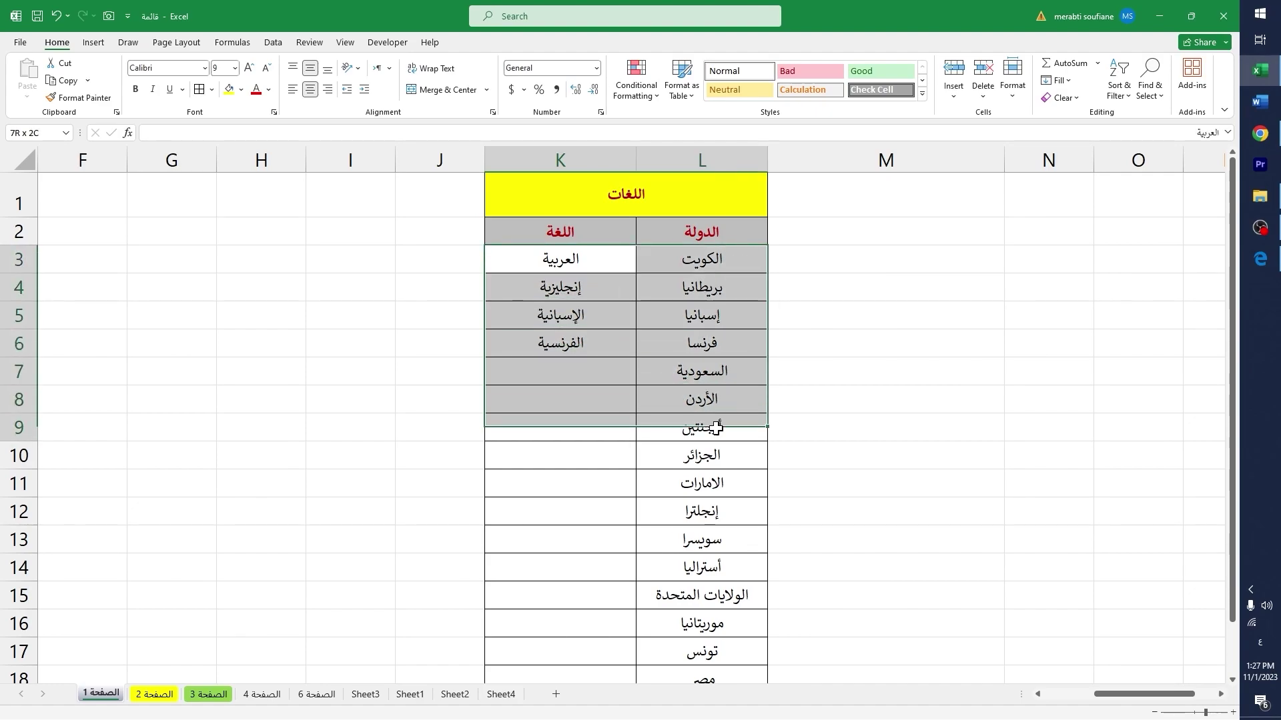
pyautogui.click(560, 399)
pyautogui.rightClick(562, 260)
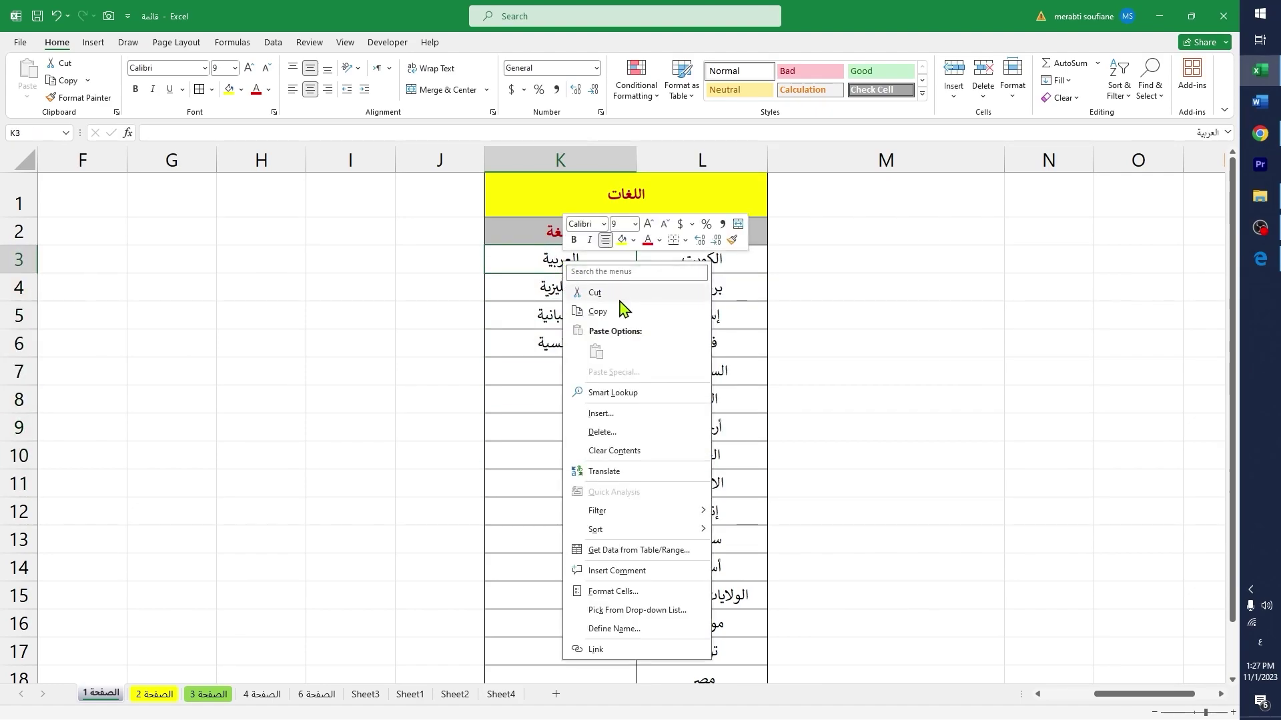
pyautogui.click(621, 308)
pyautogui.rightClick(574, 374)
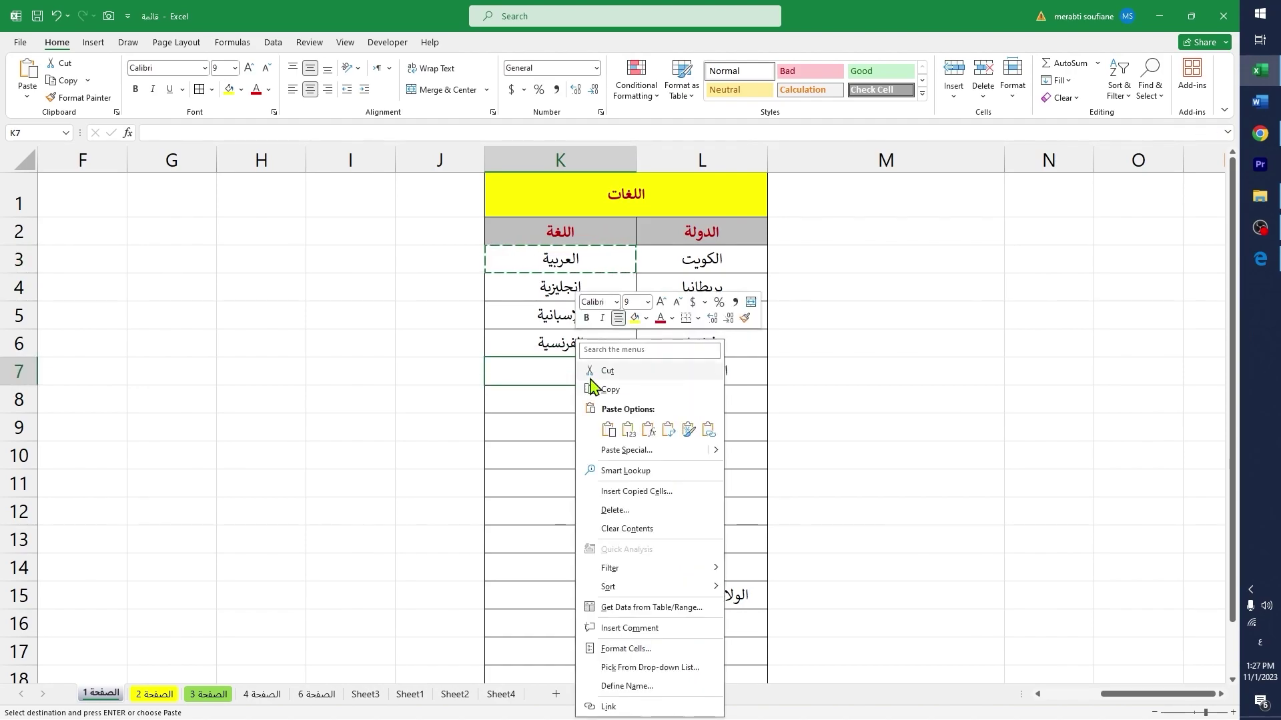
pyautogui.click(610, 431)
pyautogui.click(609, 400)
pyautogui.write('ال')
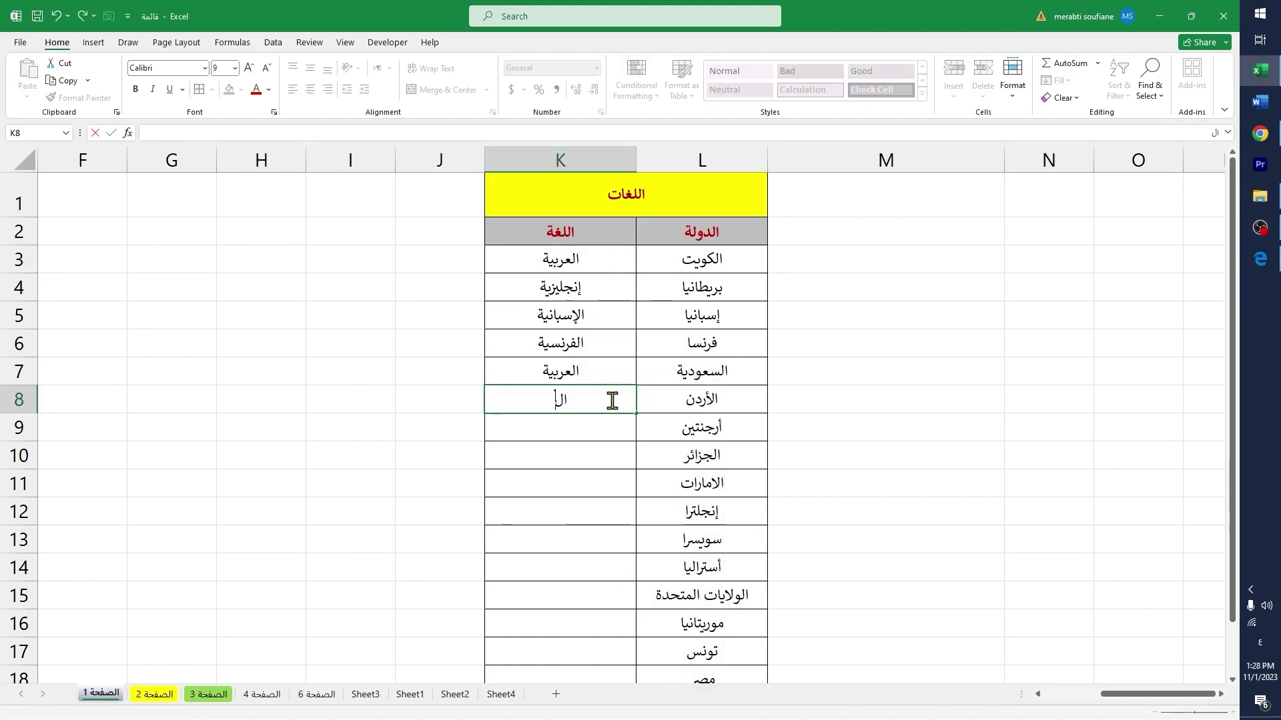
pyautogui.write('عربية')
pyautogui.press('Return')
pyautogui.write('الإ')
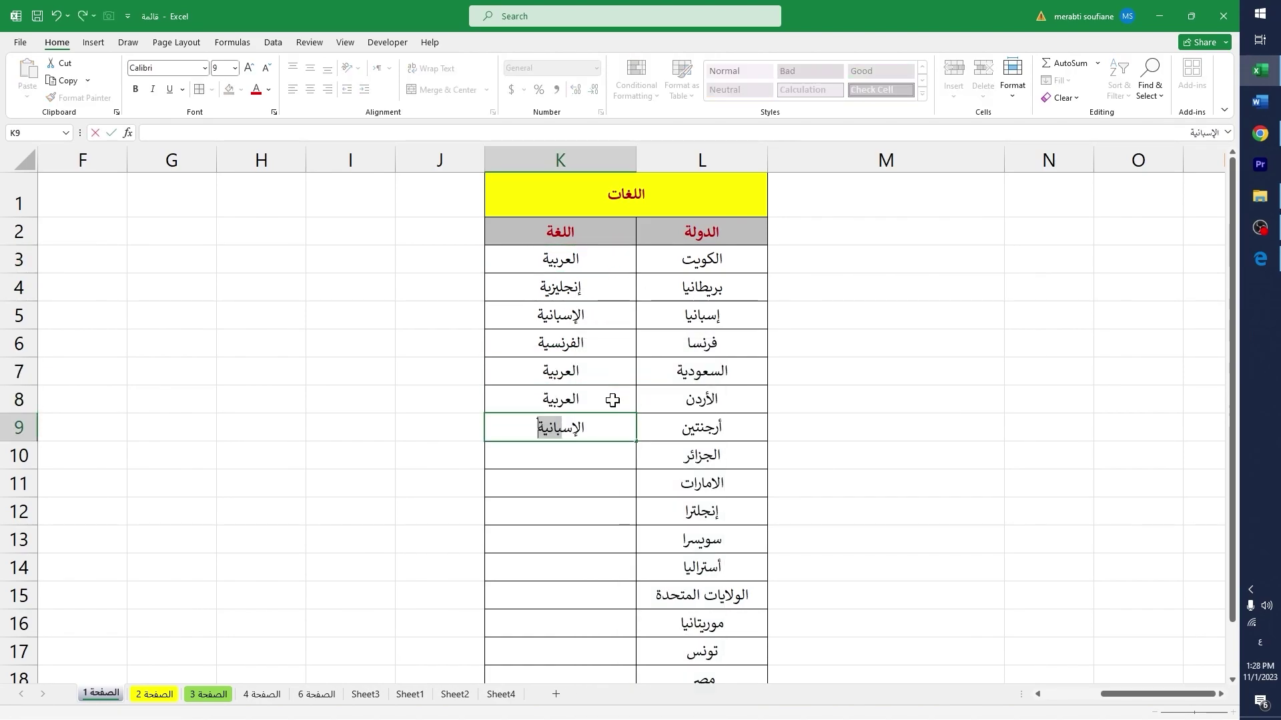
pyautogui.write('سباني')
pyautogui.press('Escape')
pyautogui.hotkey('ctrl', 'z')
pyautogui.hotkey('ctrl', 'z')
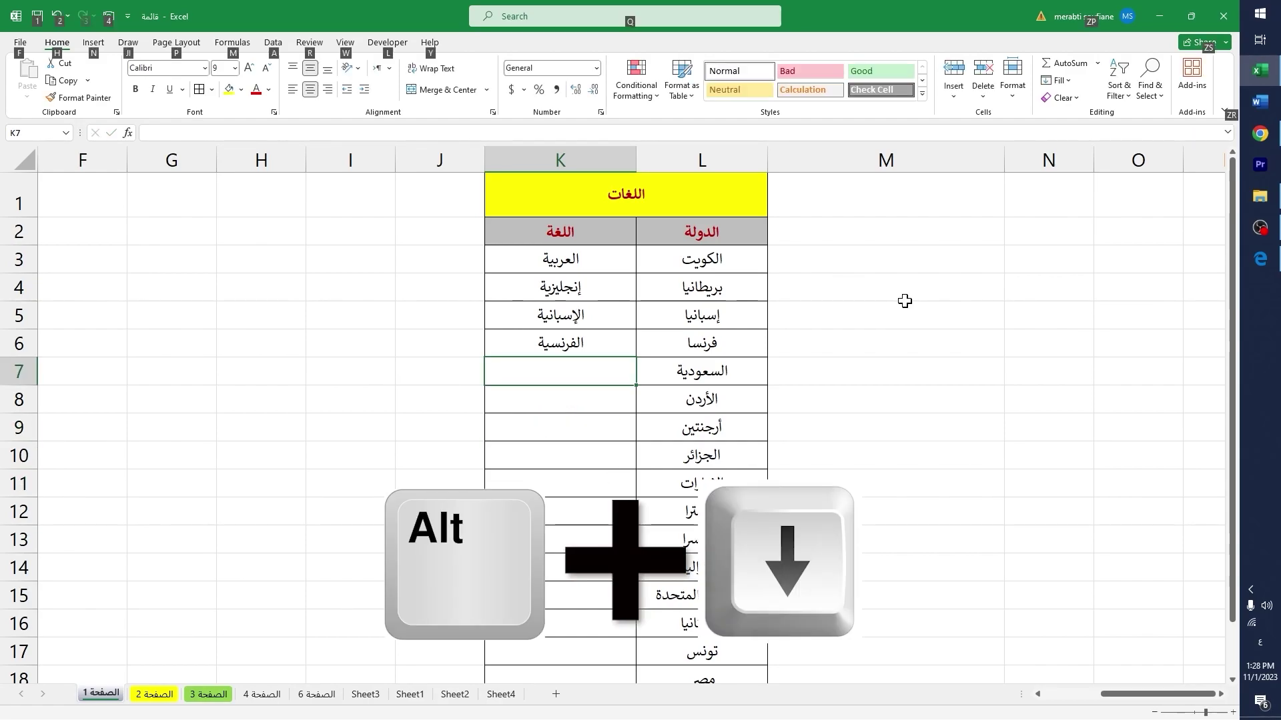
# Pick العربية from the Alt+Down list for السعودية and الأردن
pyautogui.hotkey('alt', 'Down')
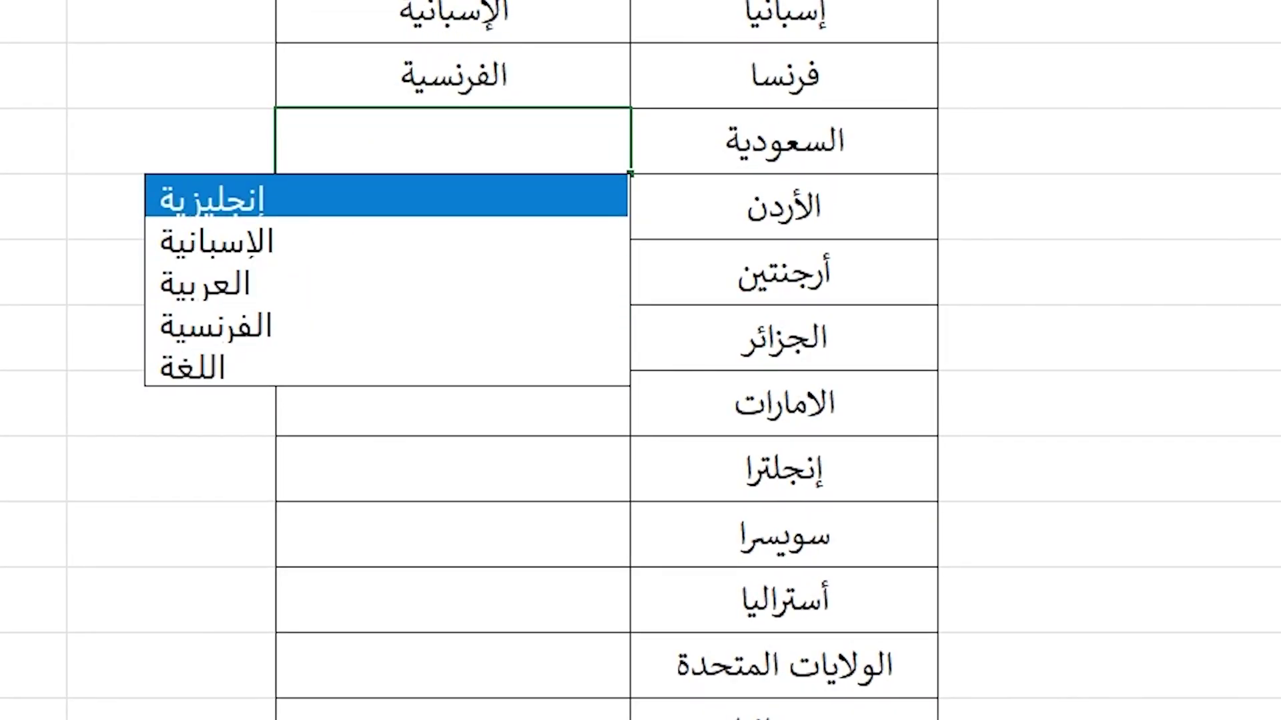
pyautogui.press('Down')
pyautogui.press('Down')
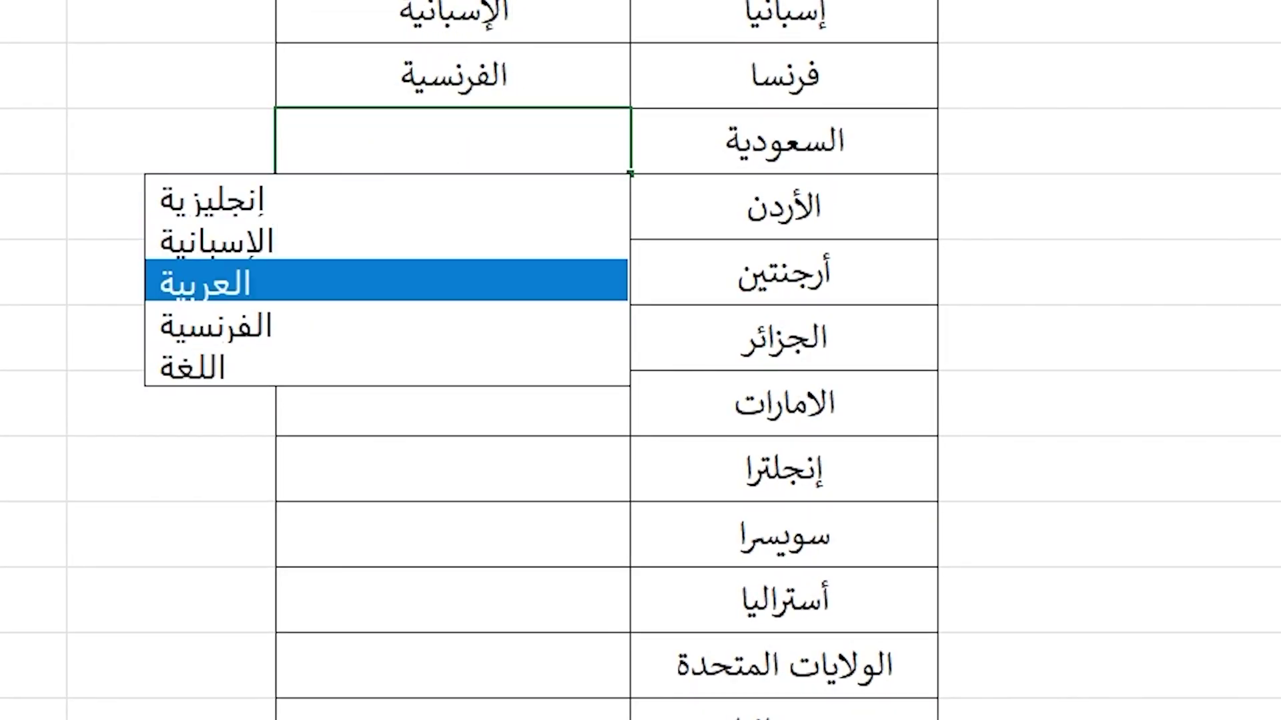
pyautogui.press('Return')
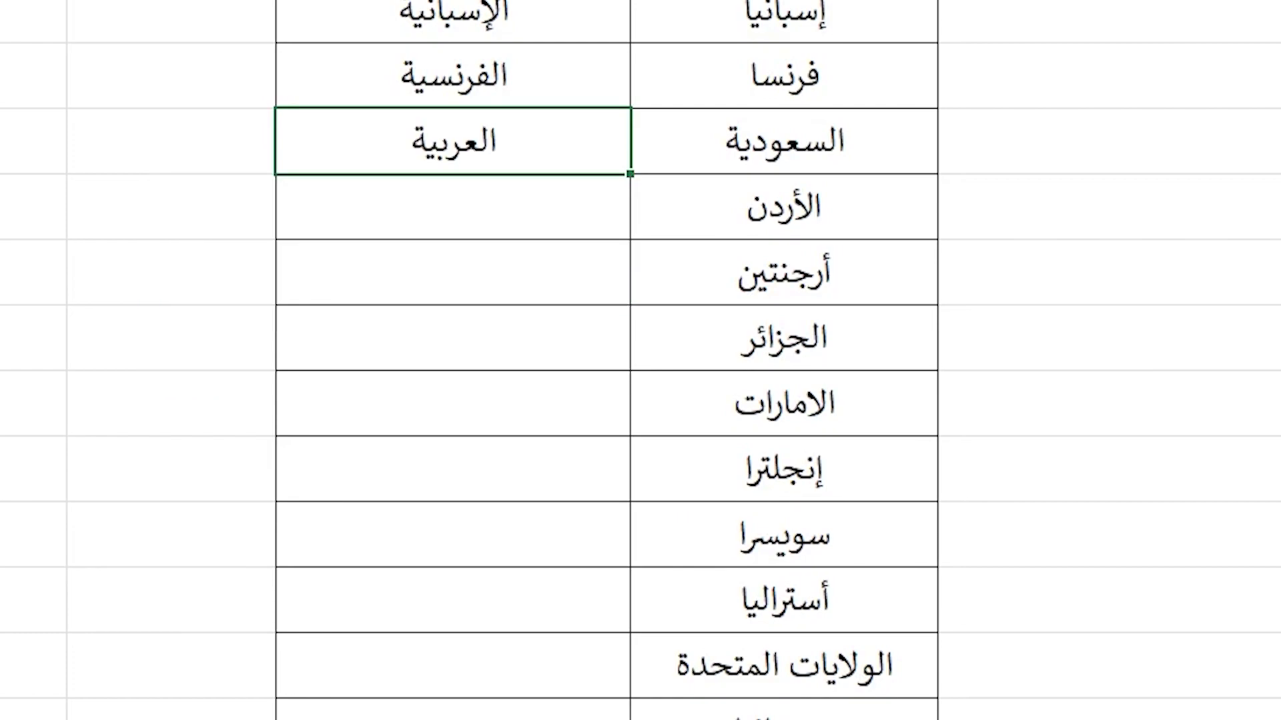
pyautogui.press('Down')
pyautogui.hotkey('alt', 'Down')
pyautogui.press('Down')
pyautogui.press('Down')
pyautogui.press('Return')
# Choose languages from the list for أرجنتين (الإسبانية), الامارات and الجزائر (العربية)
pyautogui.press('Down')
pyautogui.hotkey('alt', 'Down')
pyautogui.press('Down')
pyautogui.press('Return')
pyautogui.press('Down')
pyautogui.hotkey('alt', 'Down')
pyautogui.press('Down')
pyautogui.press('Down')
pyautogui.press('Return')
pyautogui.press('Down')
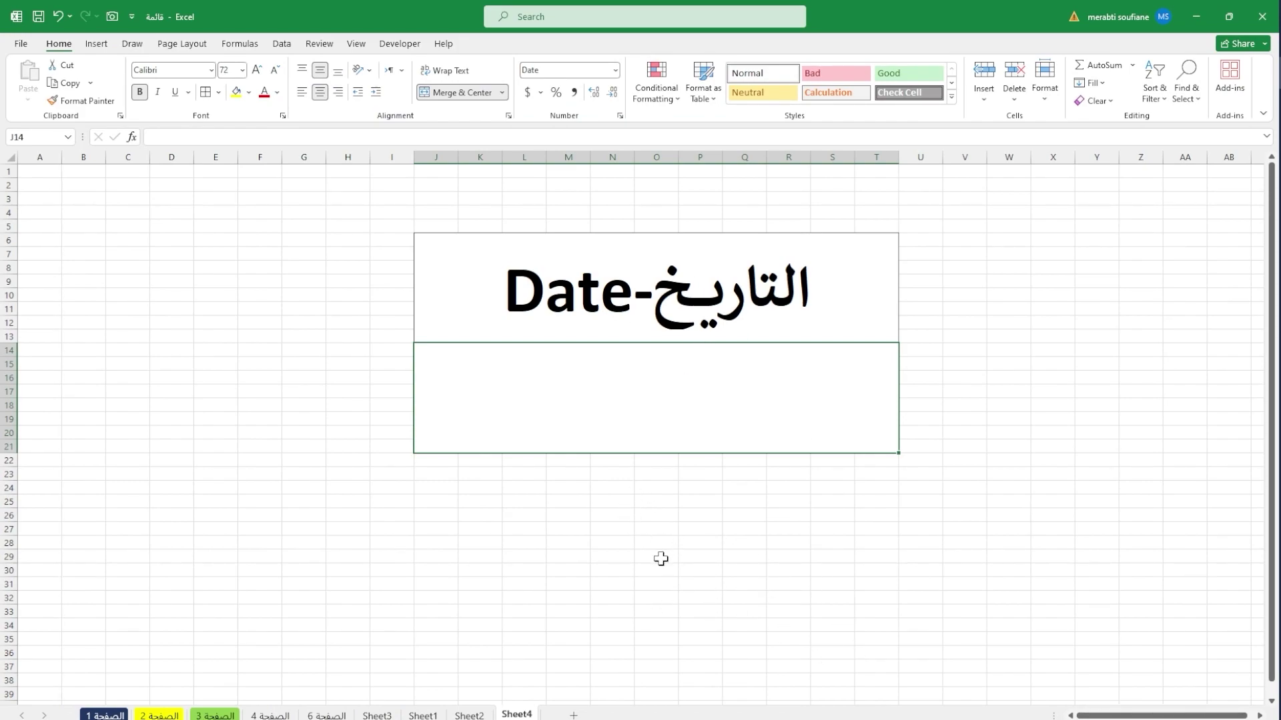
# Insert today's date with Ctrl+; under the Date-التاريخ heading
pyautogui.hotkey('ctrl', ';')
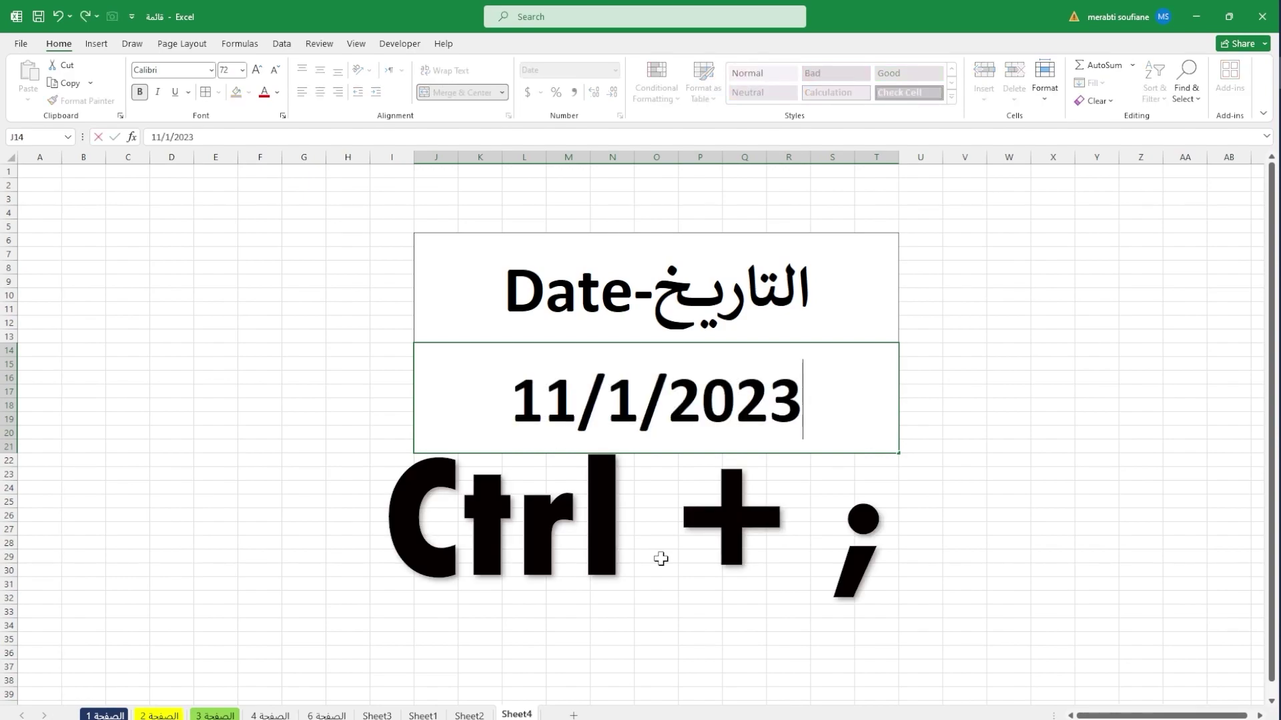
pyautogui.click(660, 559)
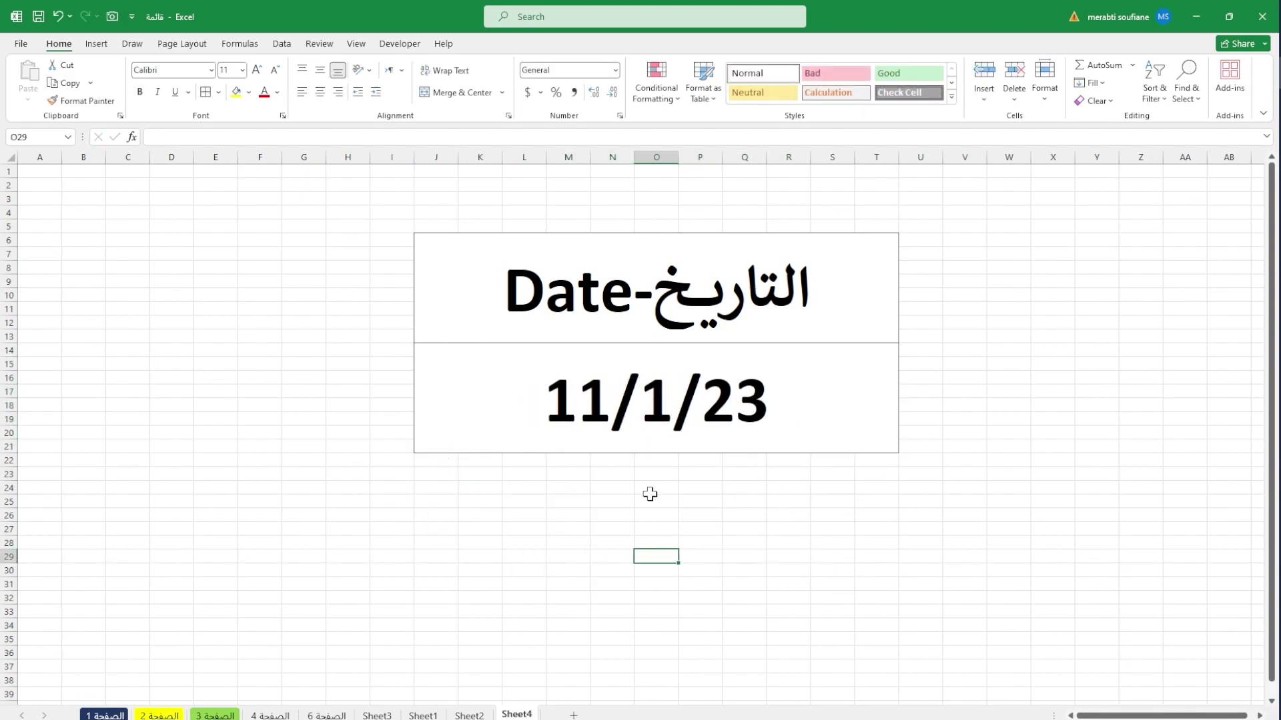
pyautogui.click(694, 414)
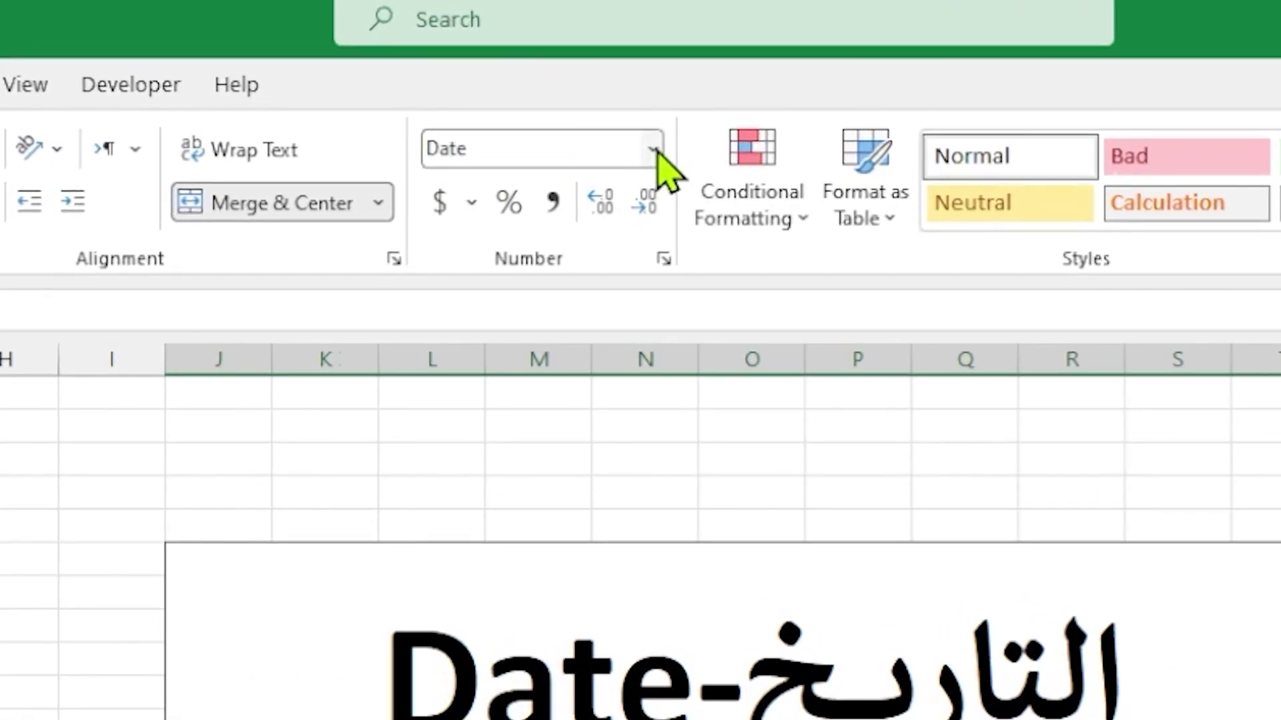
# Format the date cell with the 14-Mar date style so it shows 1-Nov
pyautogui.click(615, 70)
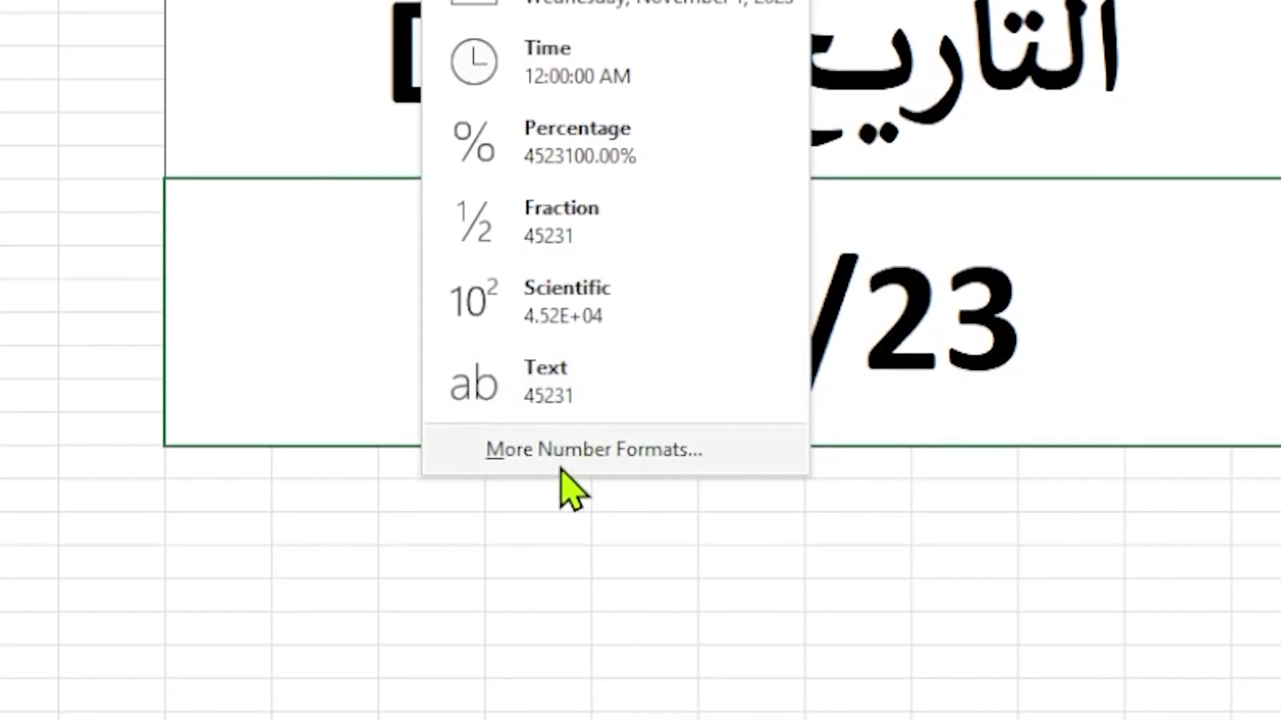
pyautogui.click(610, 454)
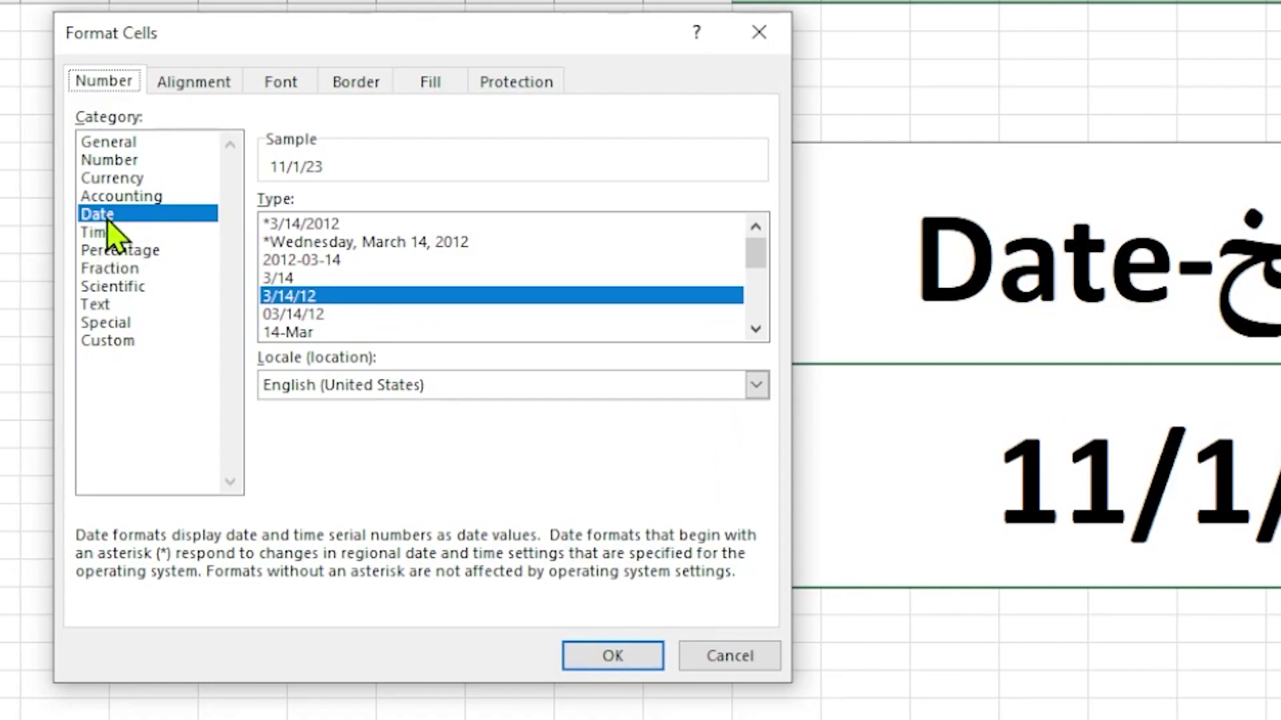
pyautogui.click(107, 215)
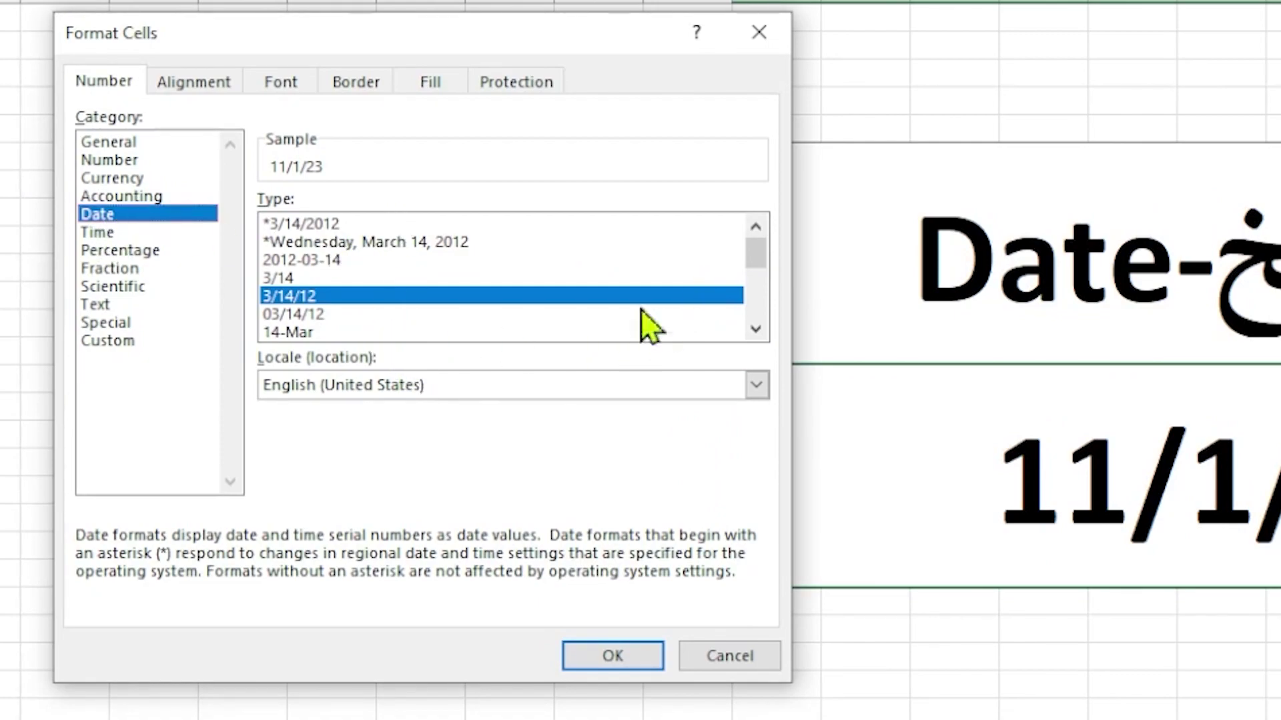
pyautogui.click(307, 333)
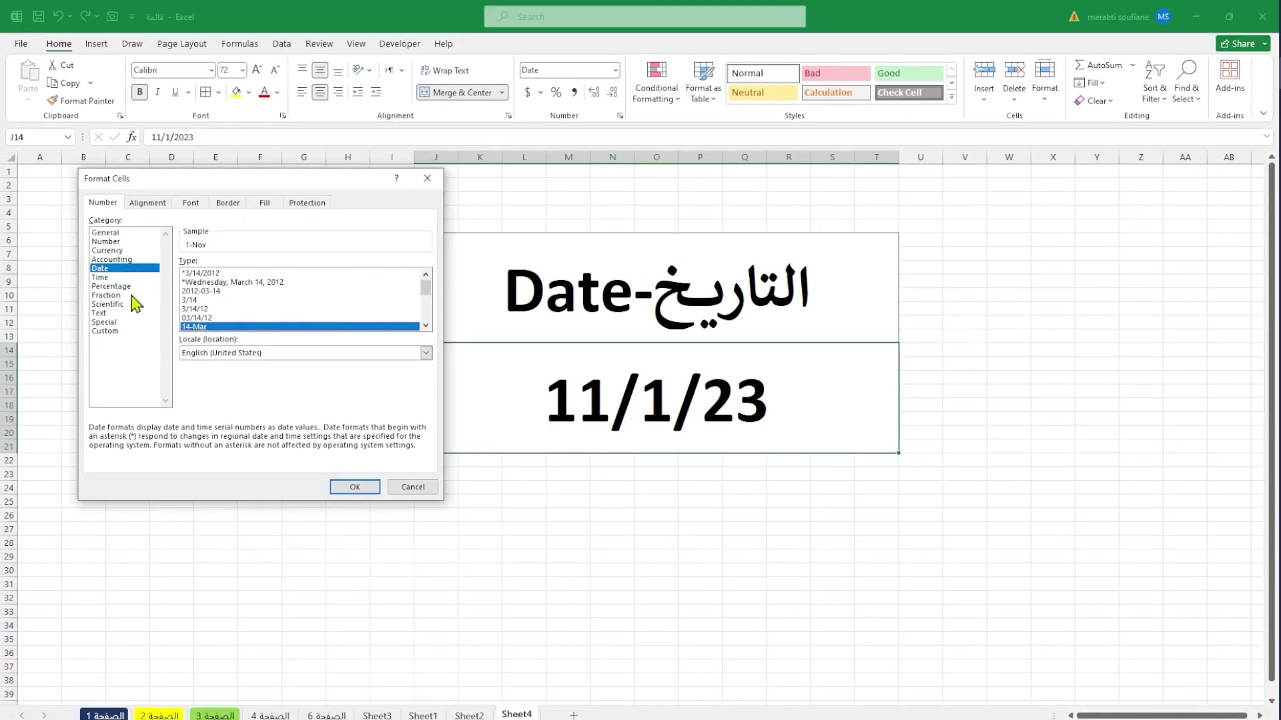
pyautogui.click(355, 487)
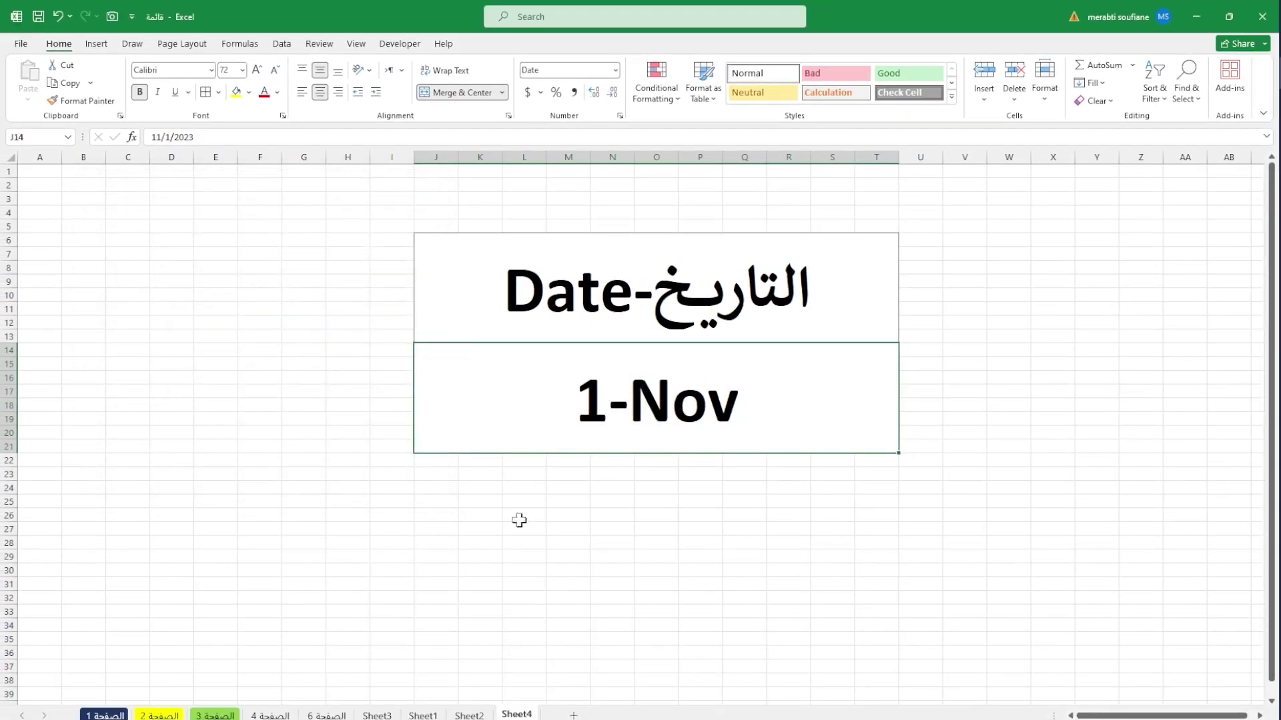
pyautogui.click(564, 527)
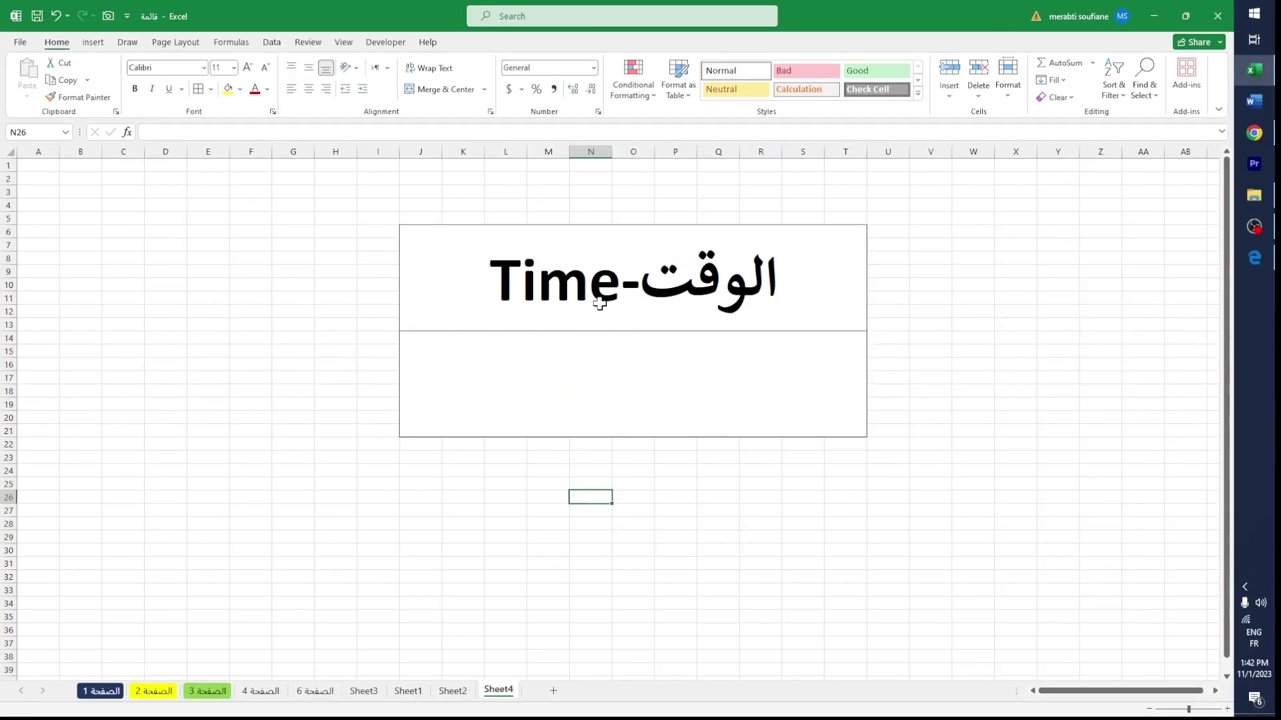
# Insert the current time with Ctrl+Shift+; under the Time-الوقت heading
pyautogui.click(620, 378)
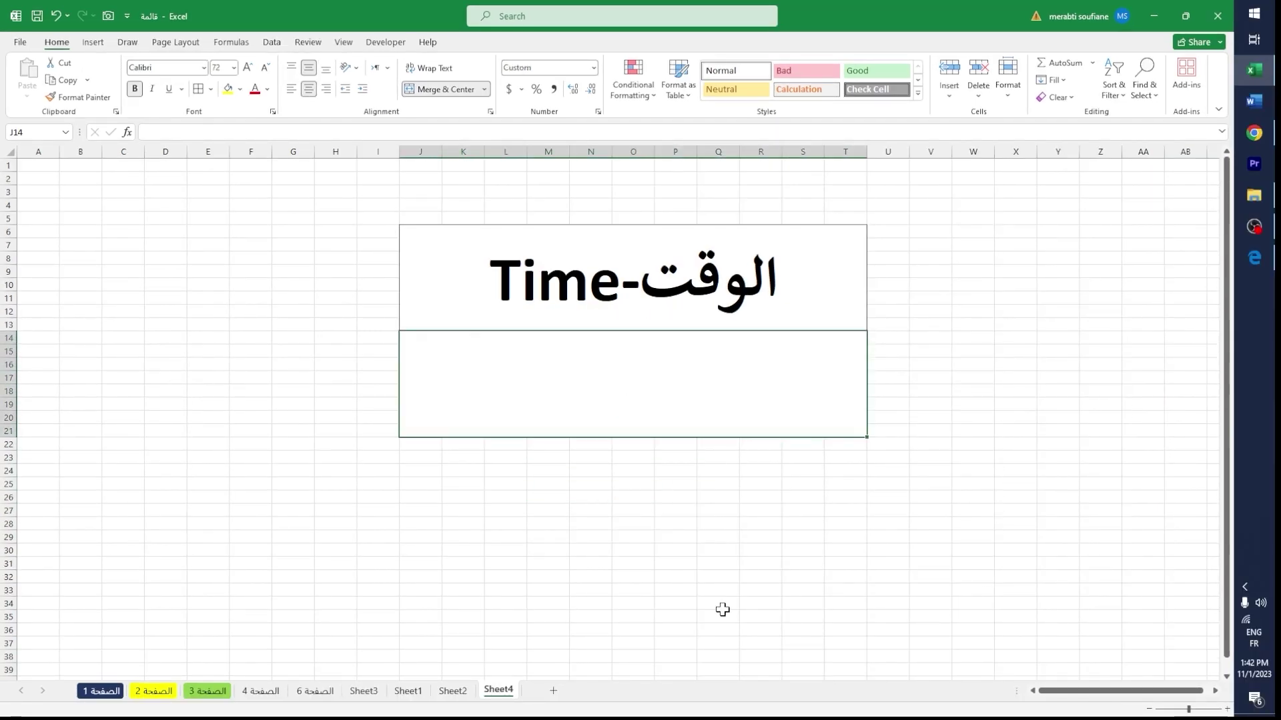
pyautogui.hotkey('ctrl', 'shift', ';')
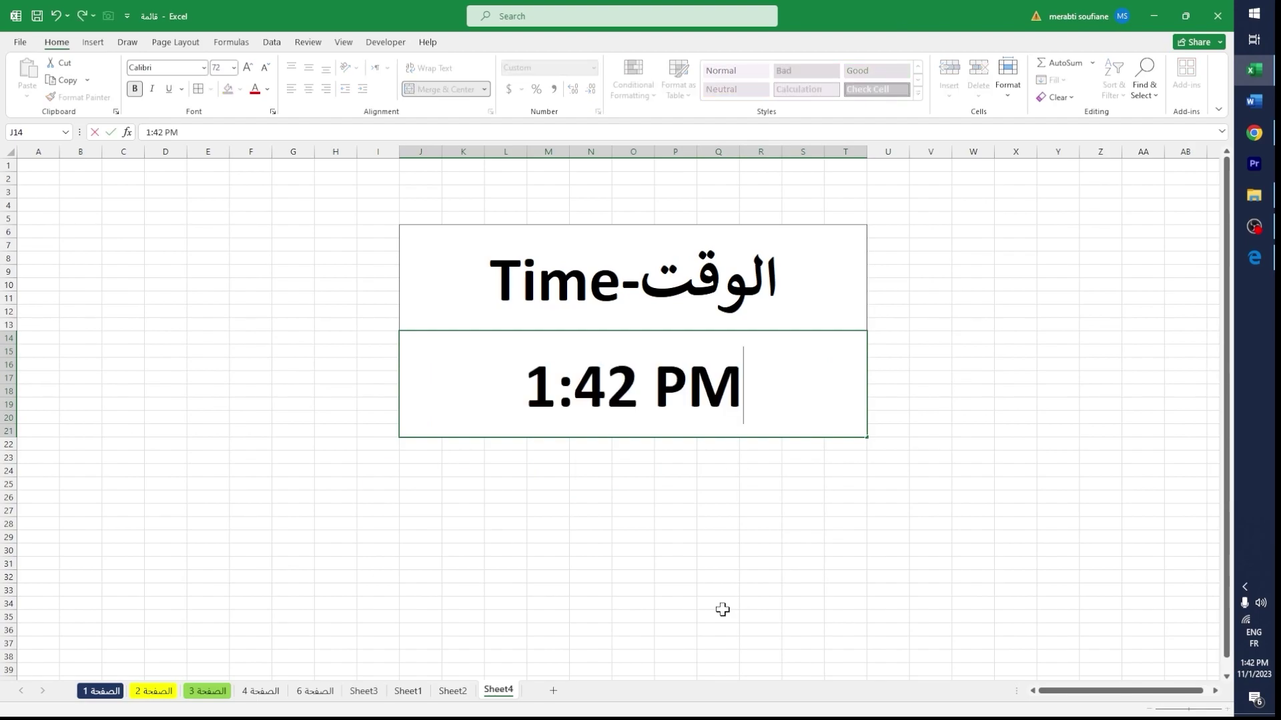
pyautogui.click(723, 610)
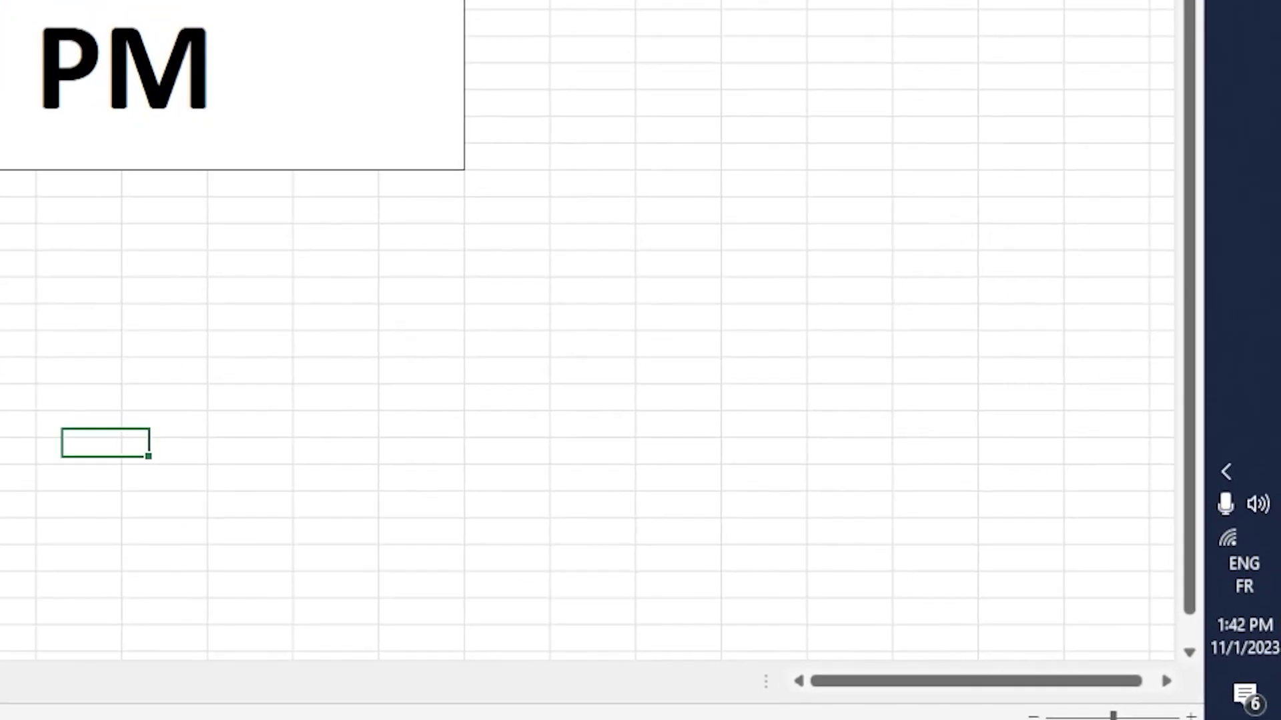
pyautogui.click(614, 383)
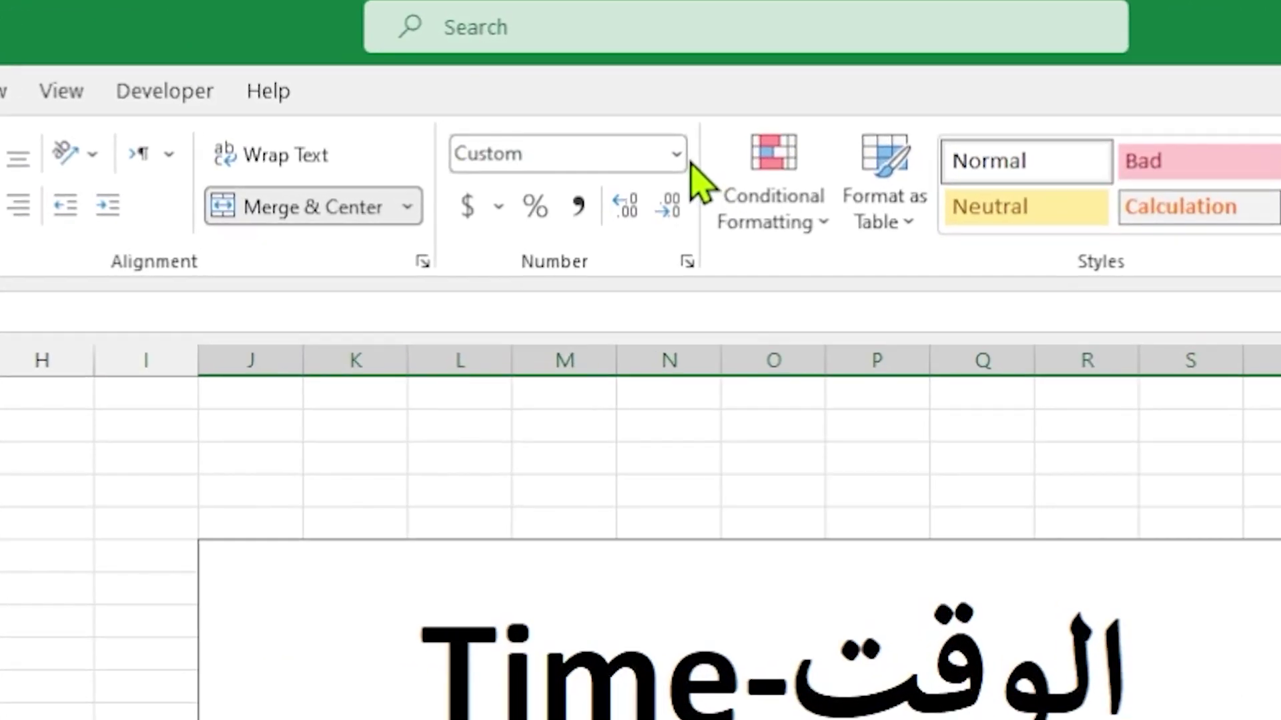
# Format the time cell with the 1:30:55 PM style so it shows 1:42:00 PM
pyautogui.click(678, 155)
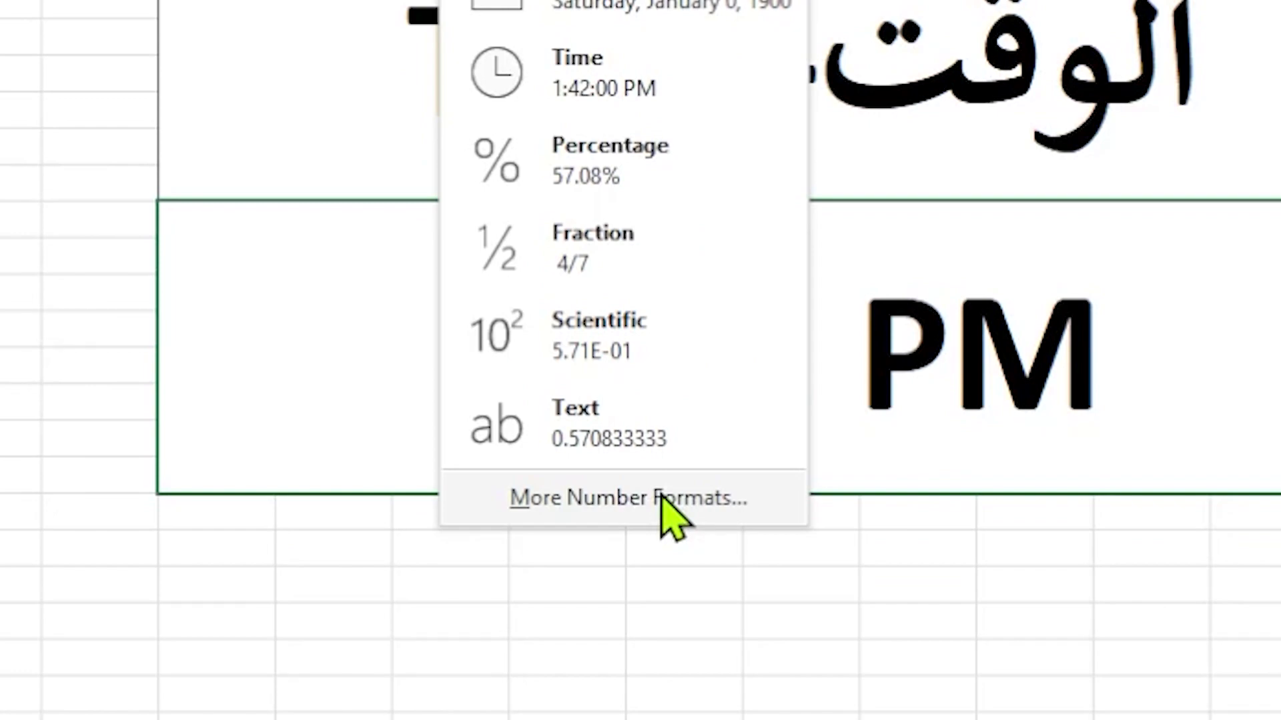
pyautogui.click(669, 507)
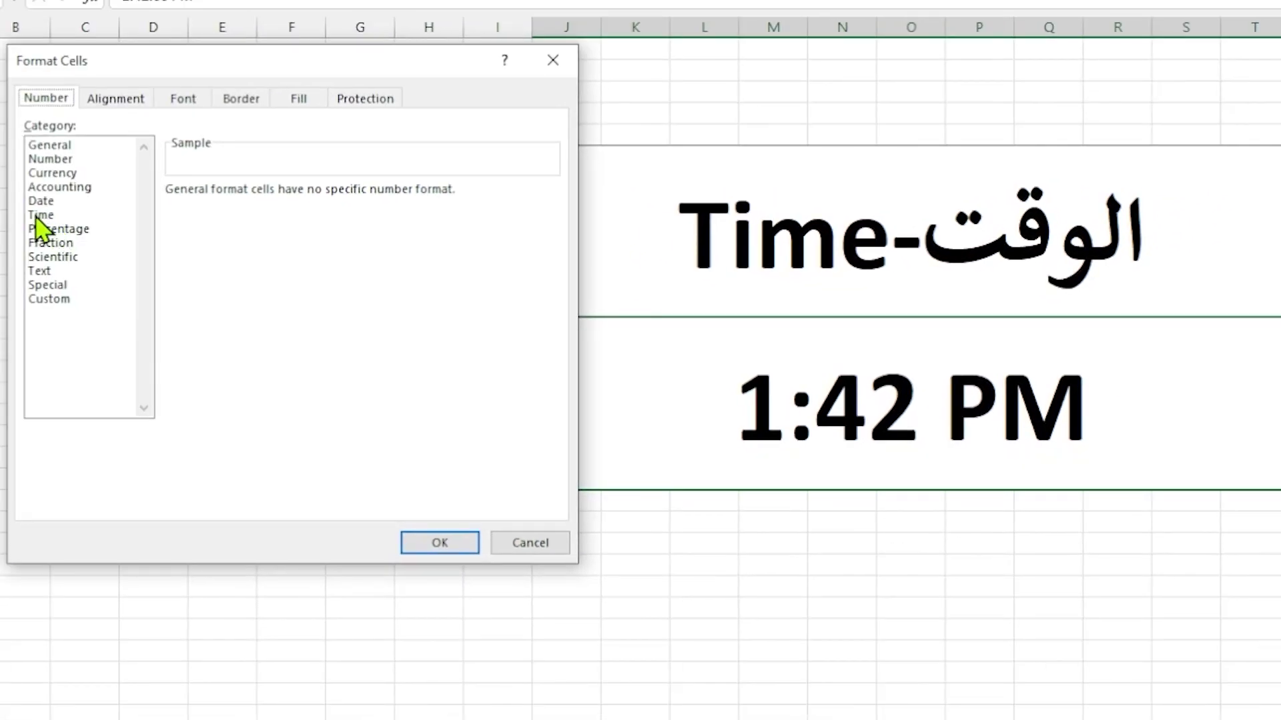
pyautogui.click(40, 214)
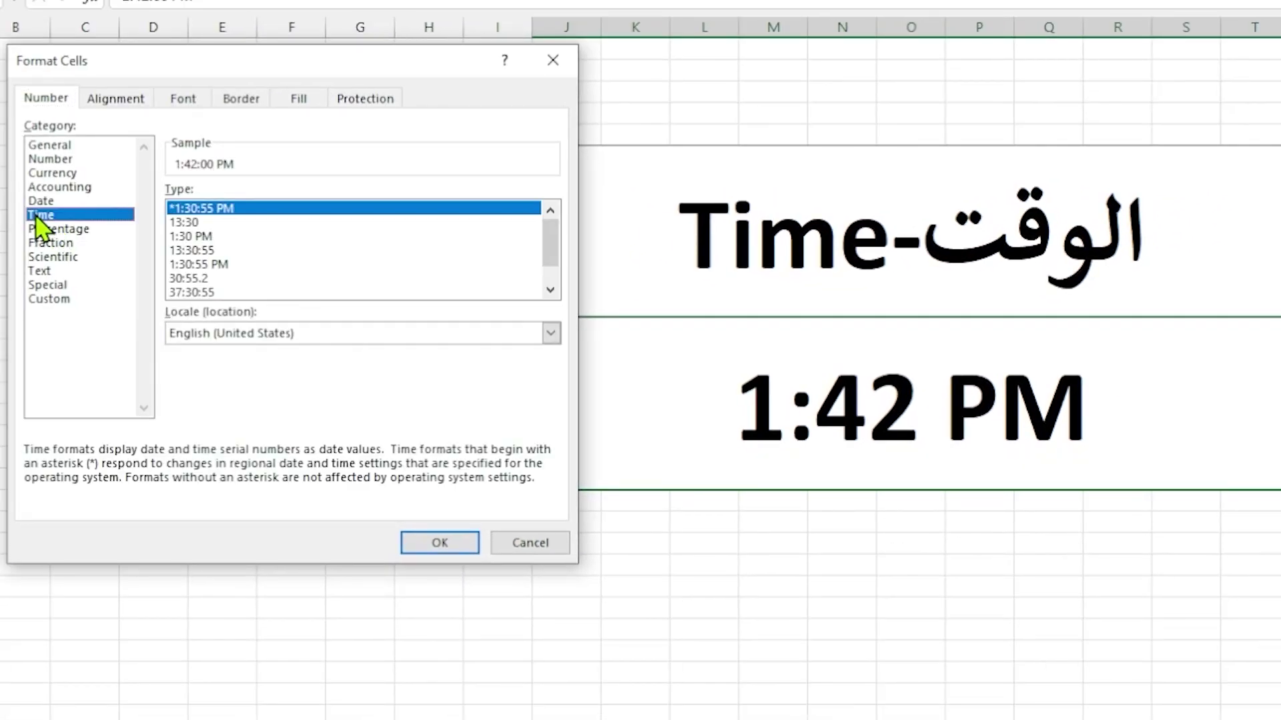
pyautogui.click(208, 264)
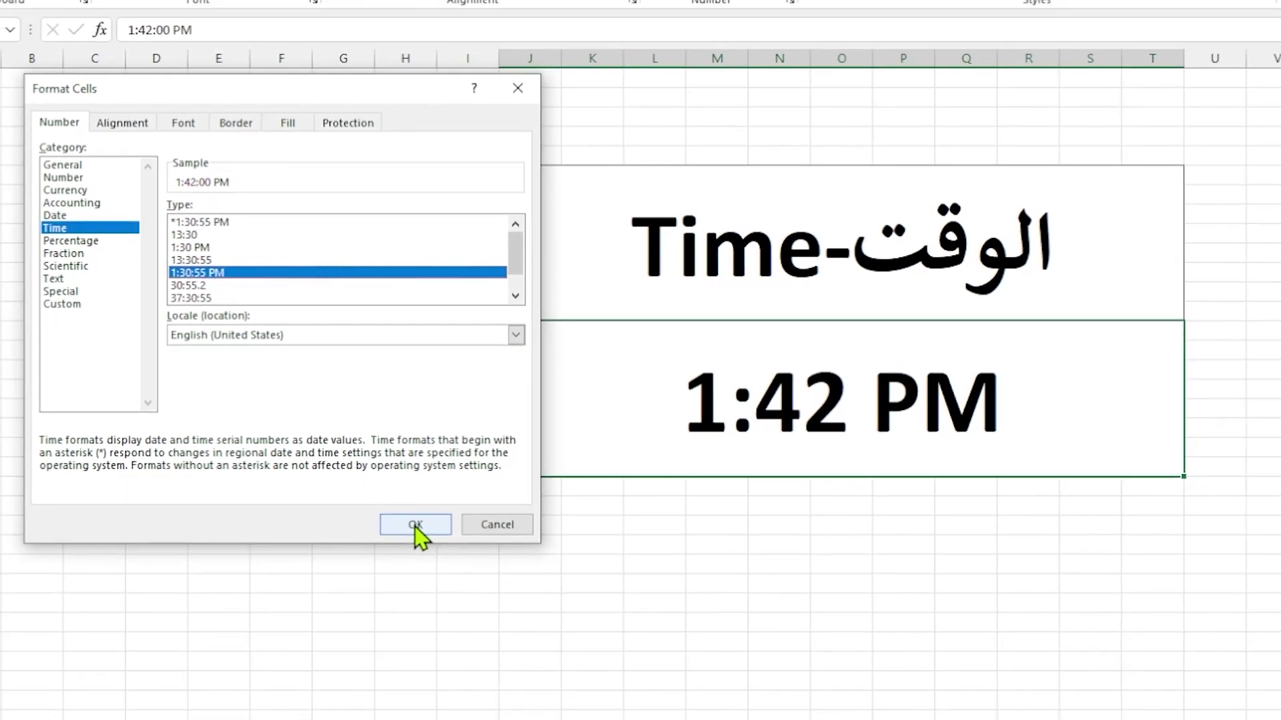
pyautogui.click(439, 542)
pyautogui.click(647, 553)
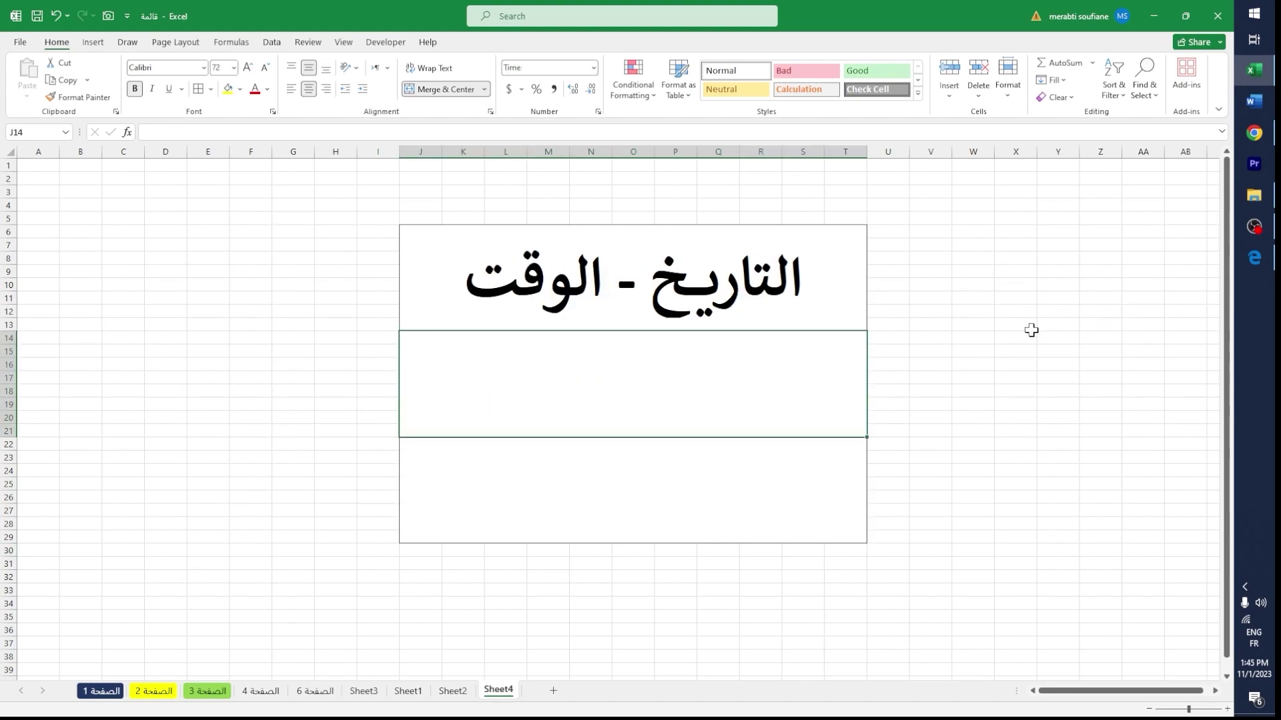
# Enter =now() and format it as Short Date (11/1/2023), then type =today() below
pyautogui.write('=')
pyautogui.write('now')
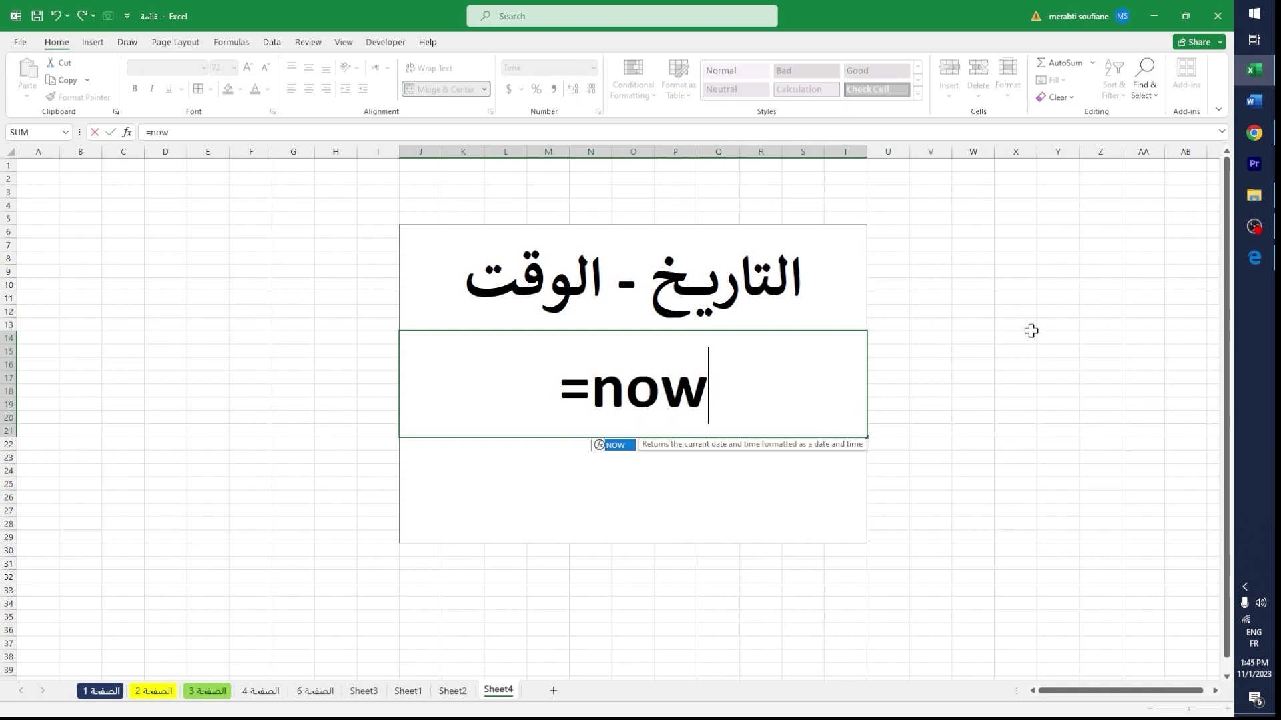
pyautogui.write('()')
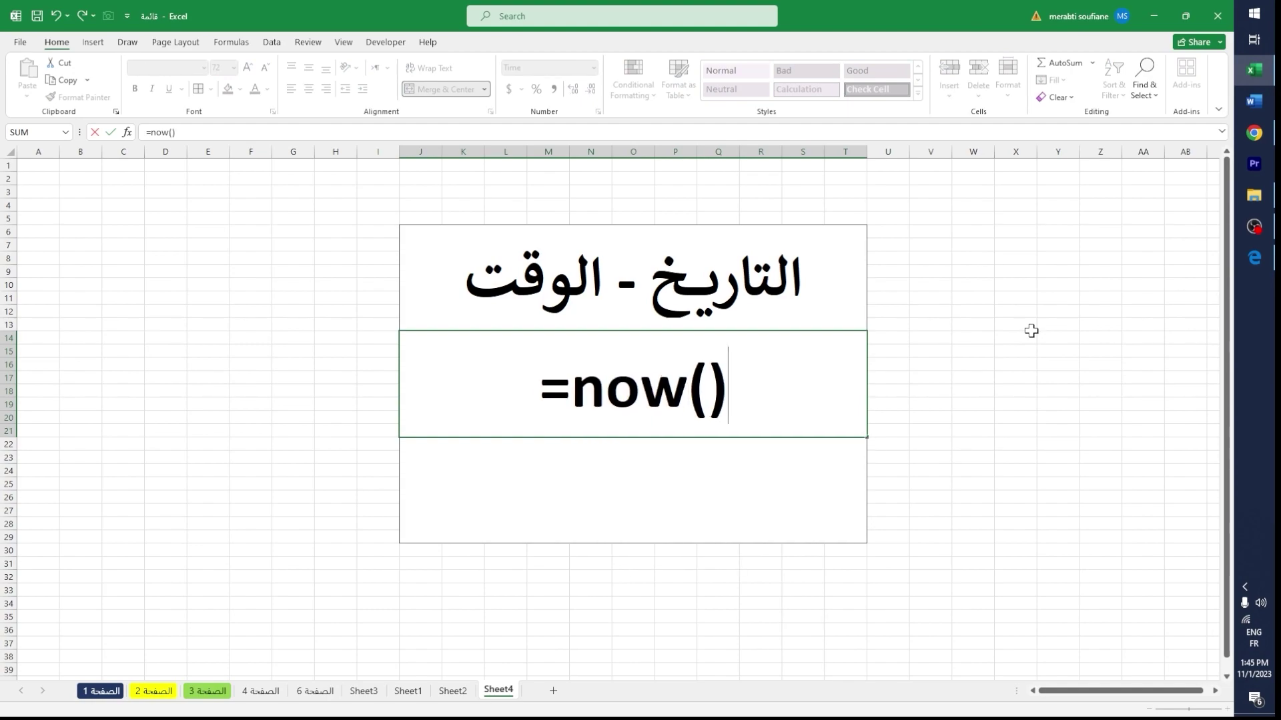
pyautogui.press('Return')
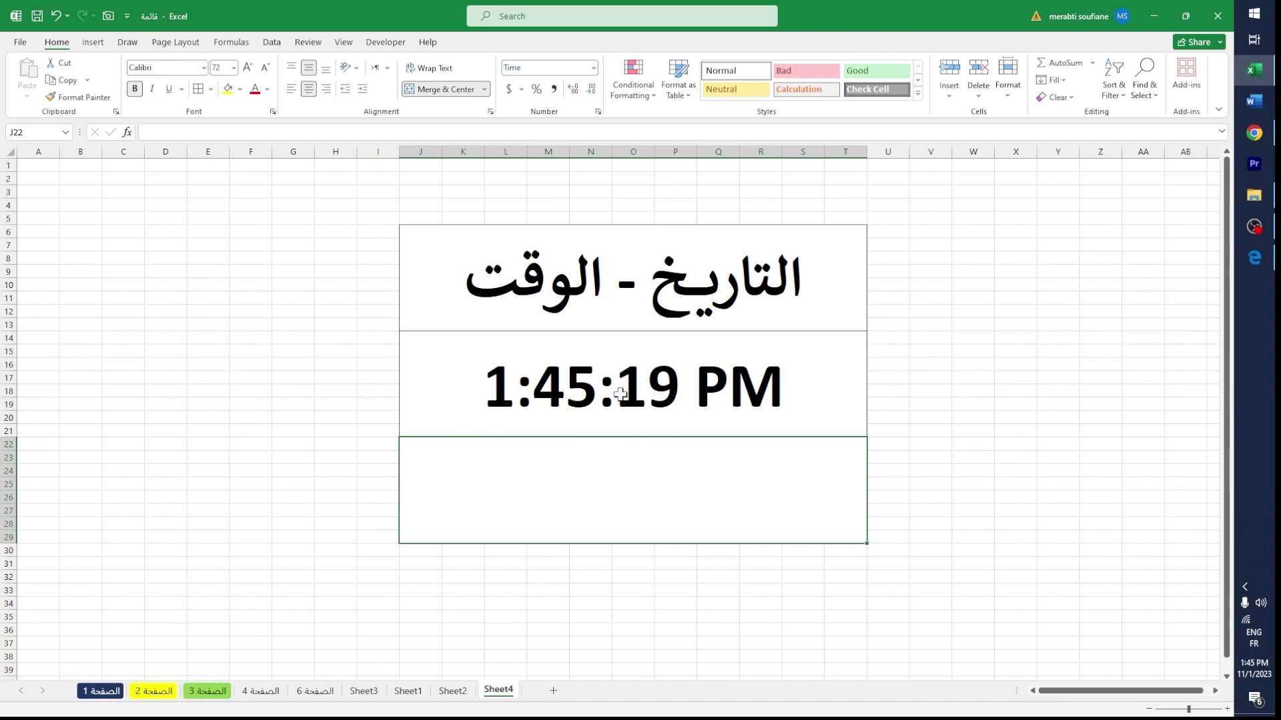
pyautogui.click(620, 394)
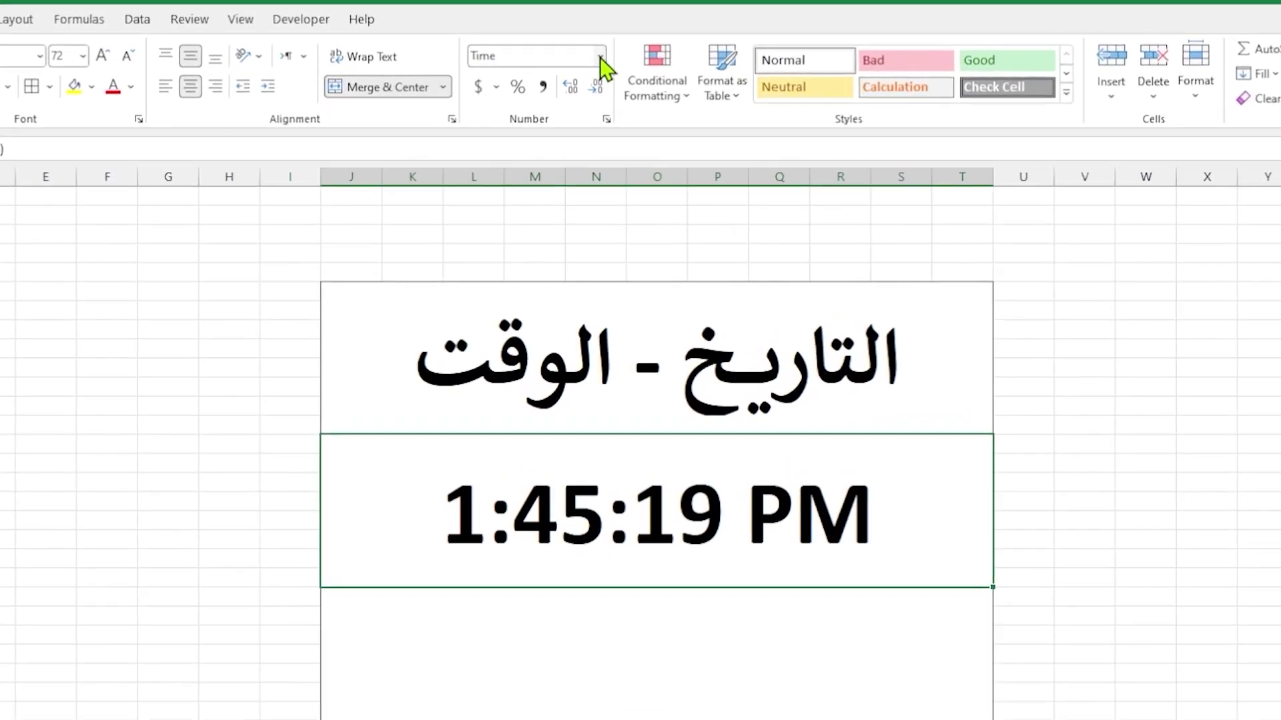
pyautogui.click(593, 67)
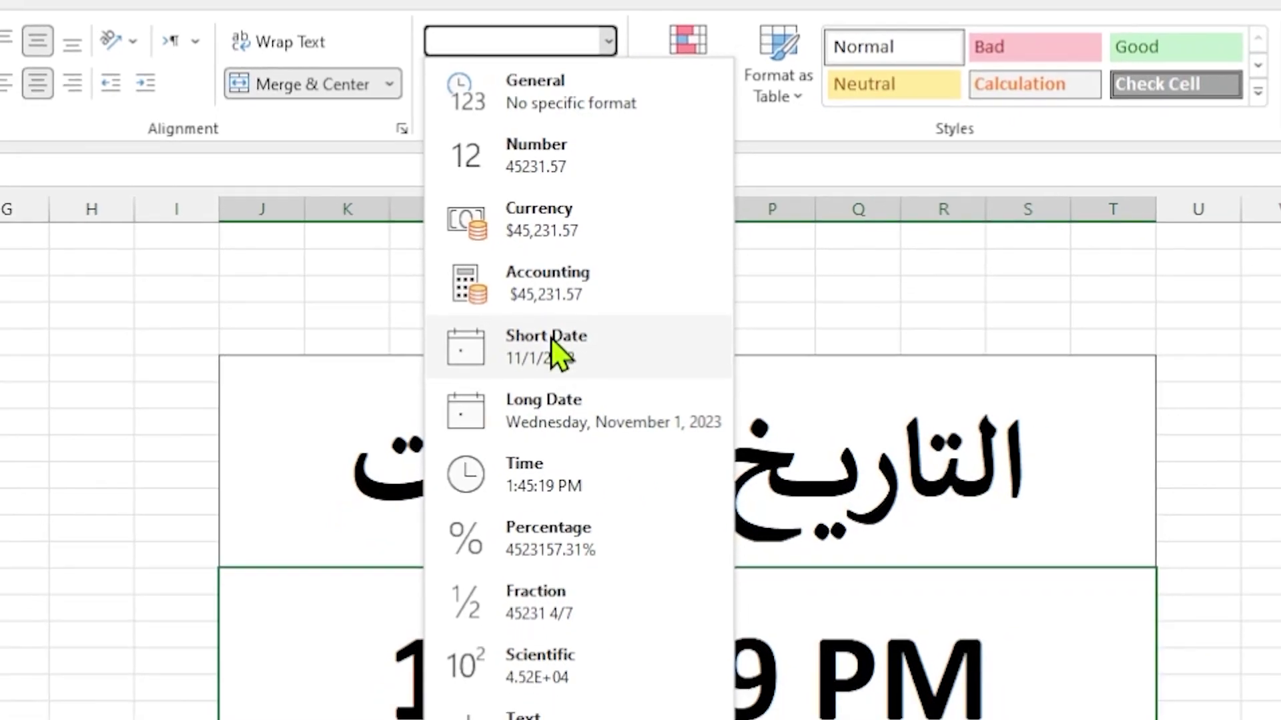
pyautogui.click(581, 363)
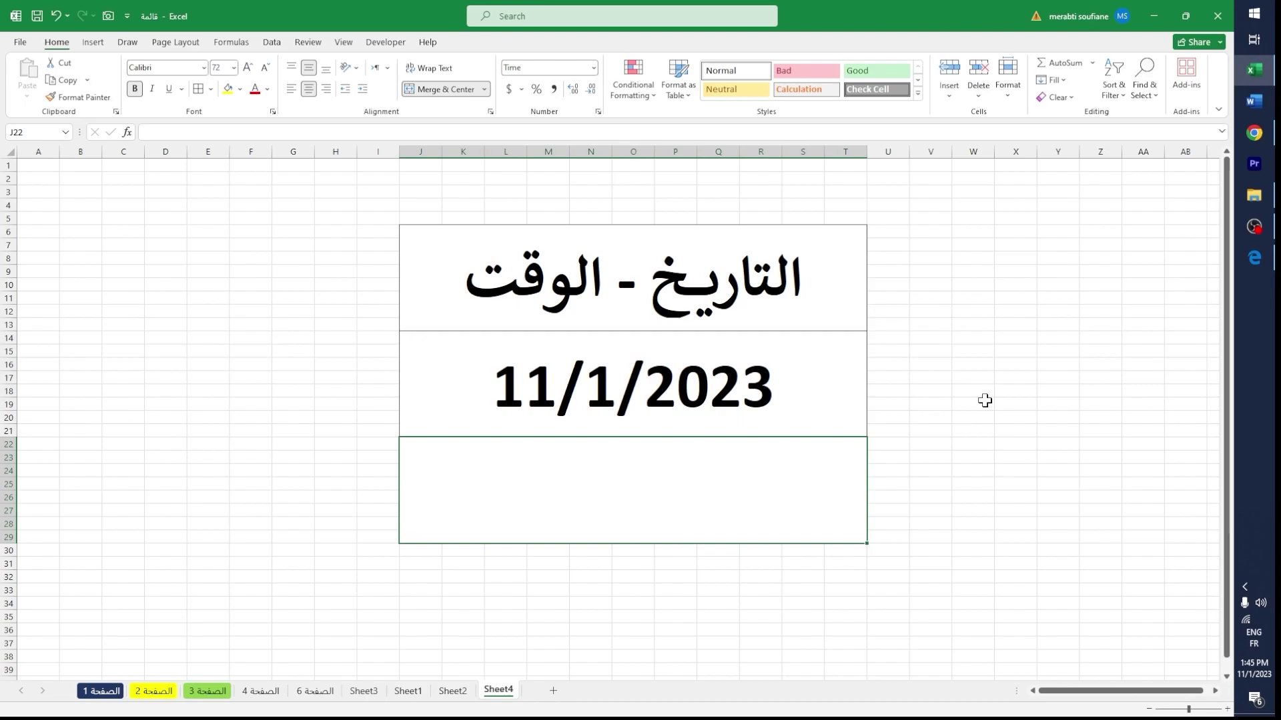
pyautogui.write('=tod')
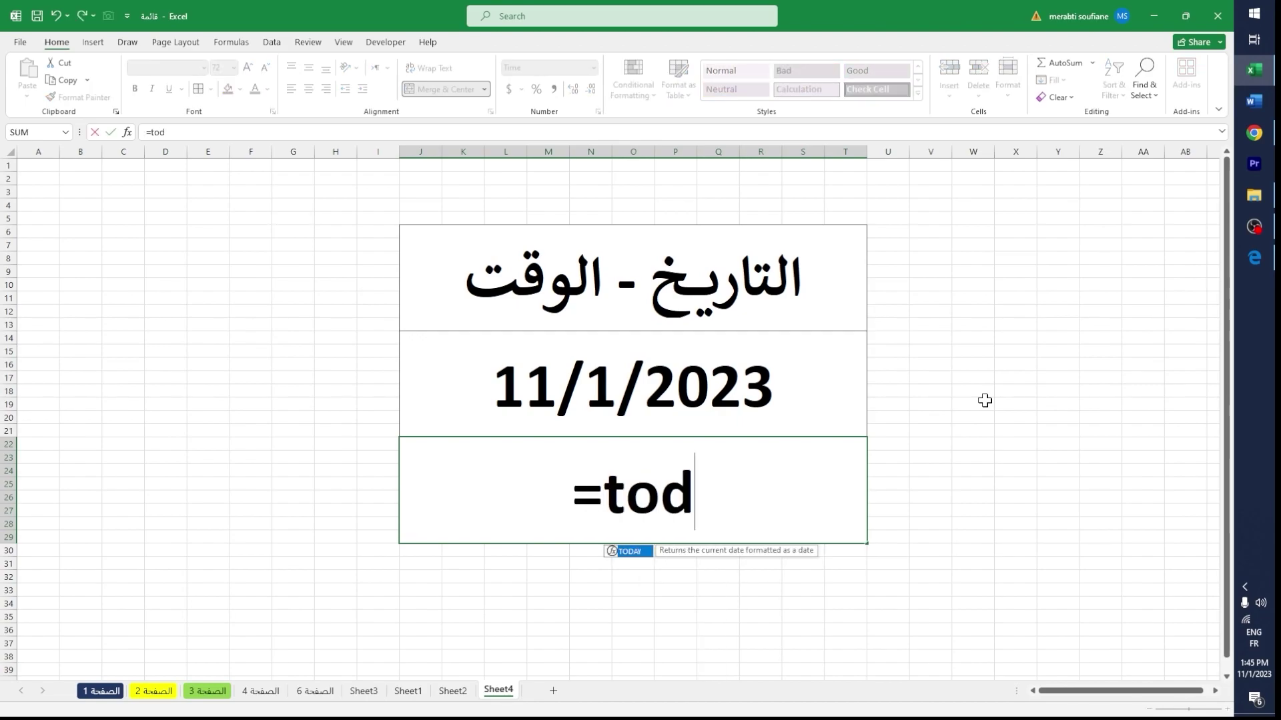
pyautogui.write('ay()')
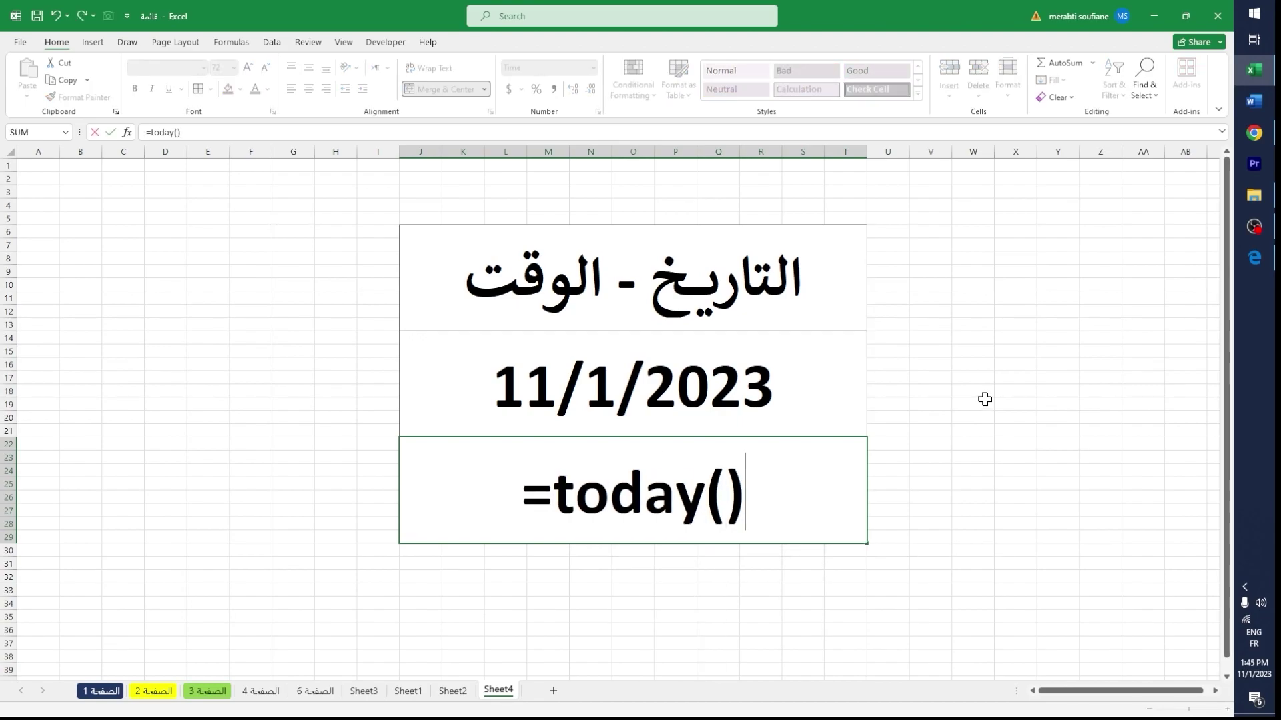
# Commit =TODAY() in J22 and format it as Short Date, showing 11/1/2023
pyautogui.press('Return')
pyautogui.click(745, 507)
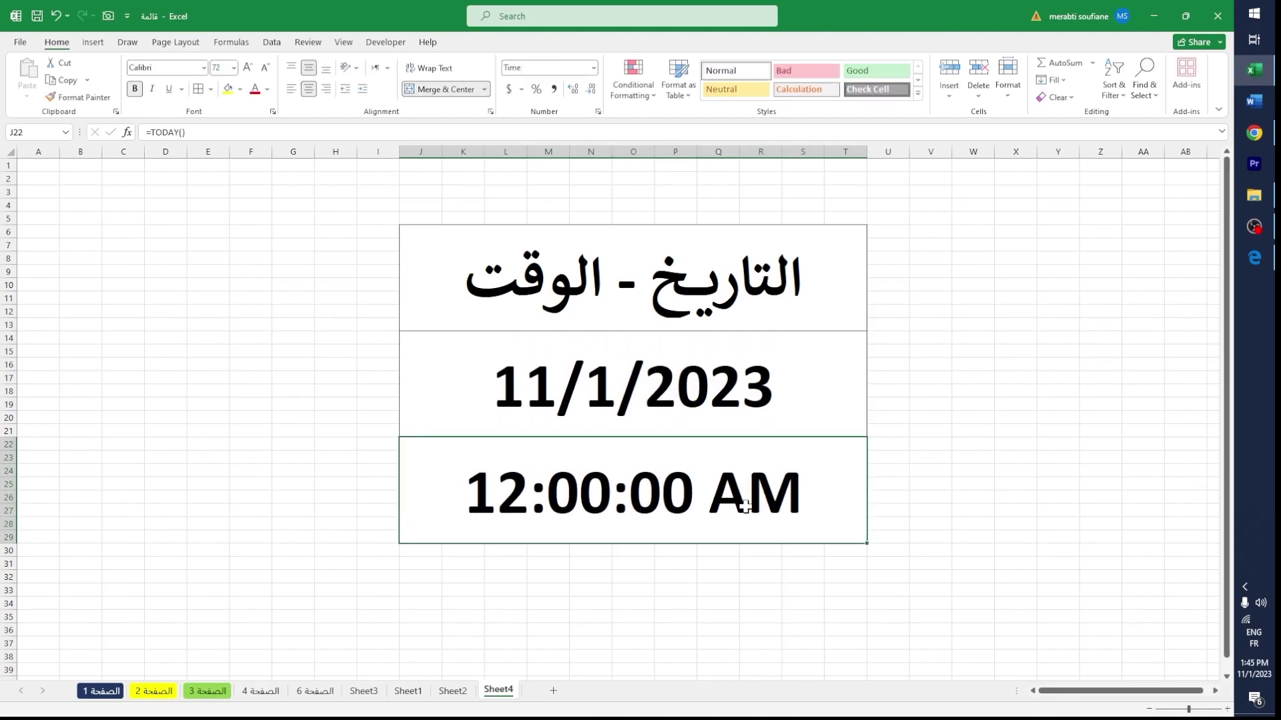
pyautogui.click(593, 67)
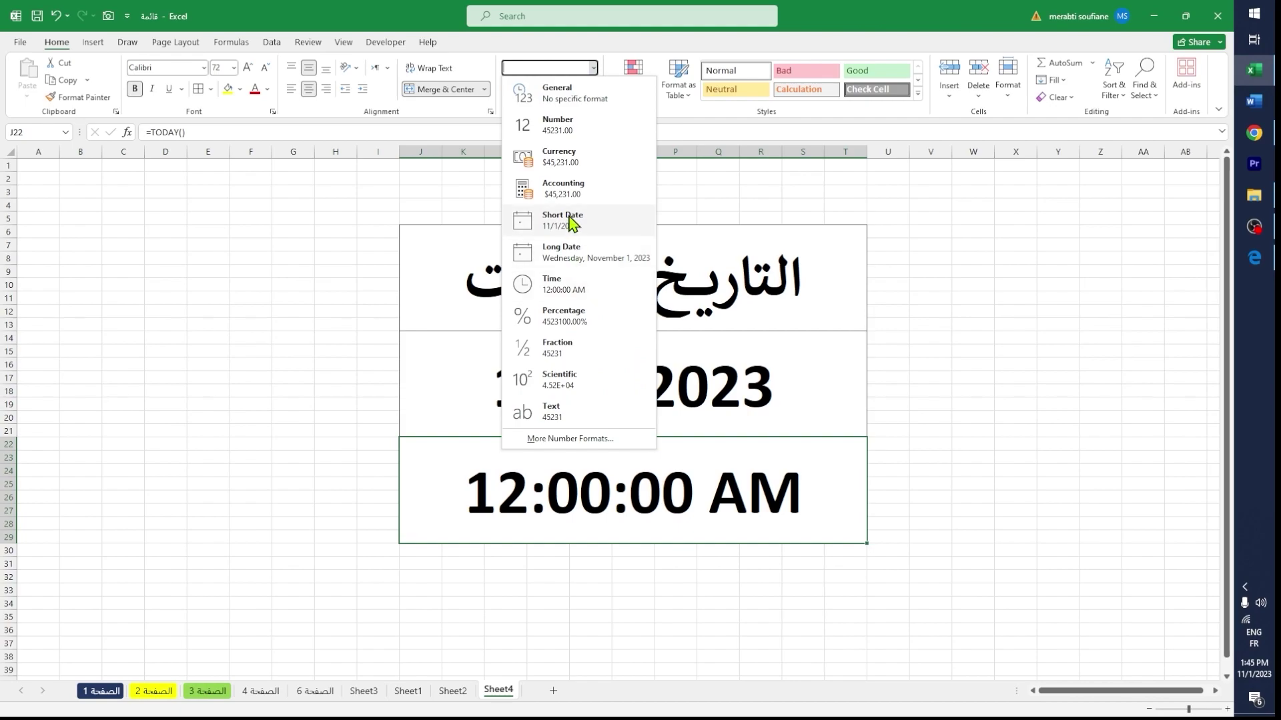
pyautogui.click(584, 259)
pyautogui.click(959, 382)
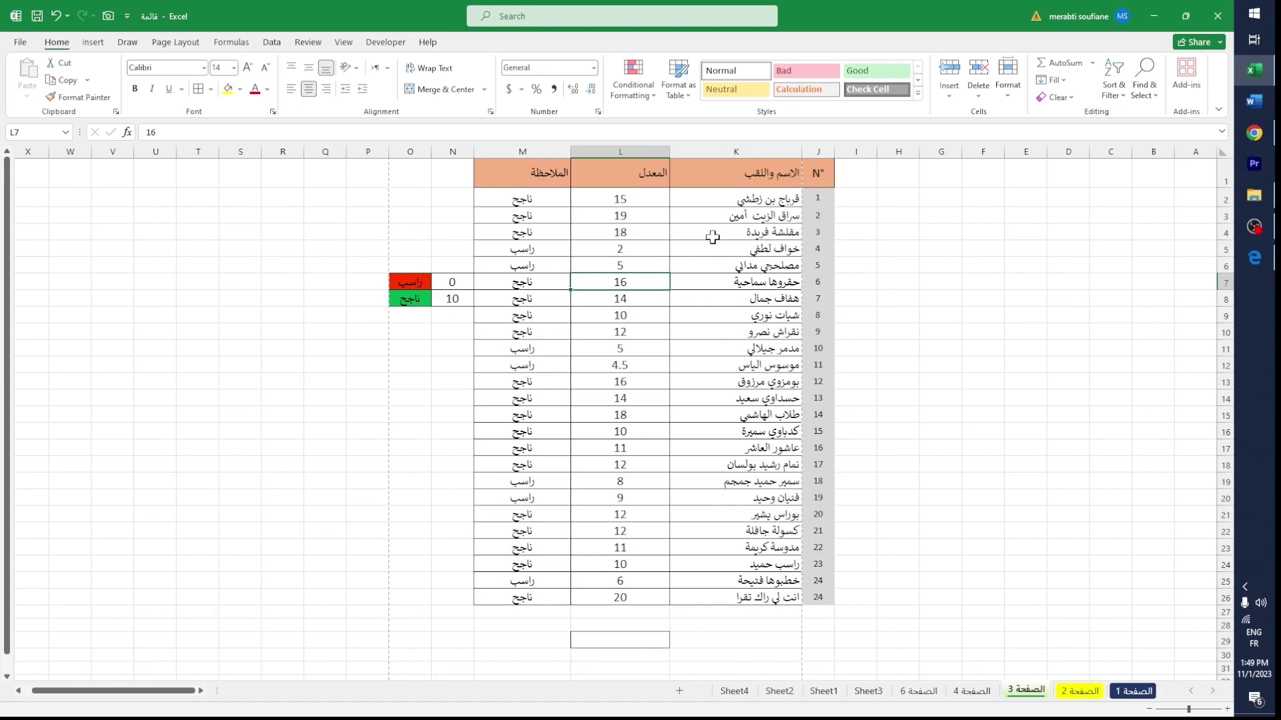
# Select the grades table's header row J1:M1 and add filter arrows with Ctrl+Shift+L
pyautogui.moveTo(822, 174); pyautogui.dragTo(545, 580)
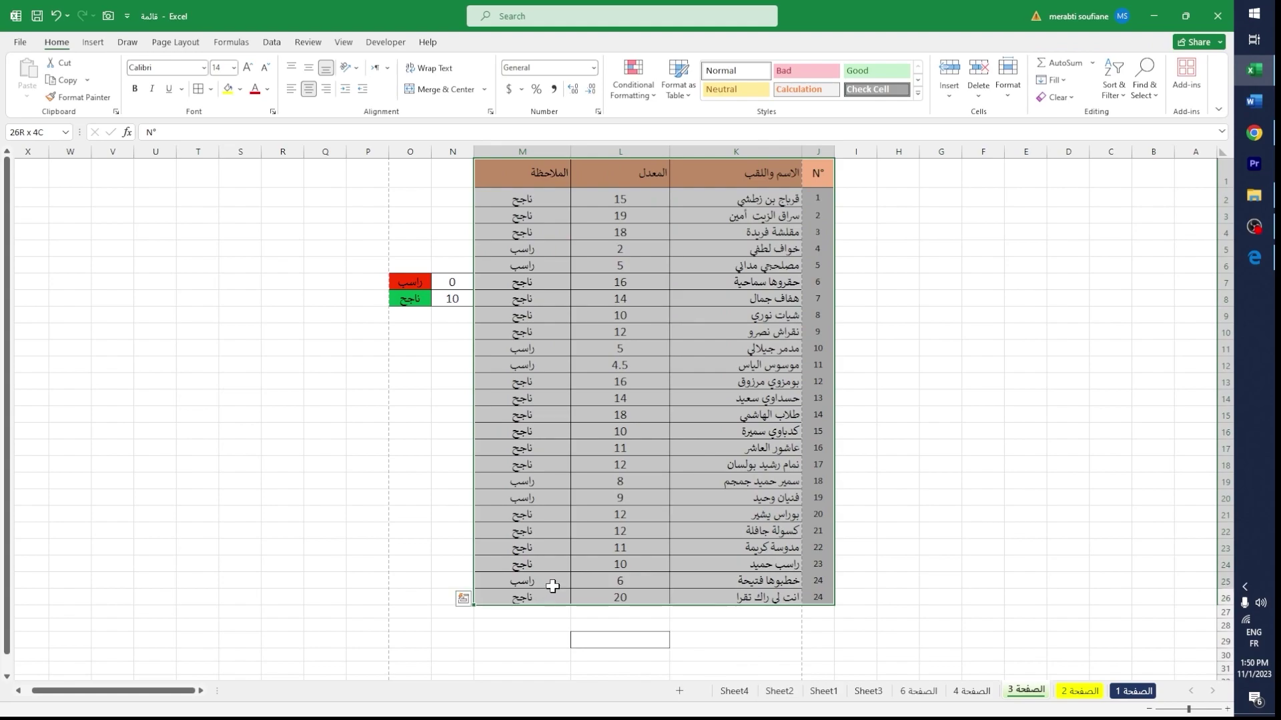
pyautogui.click(790, 212)
pyautogui.moveTo(789, 174); pyautogui.dragTo(527, 448)
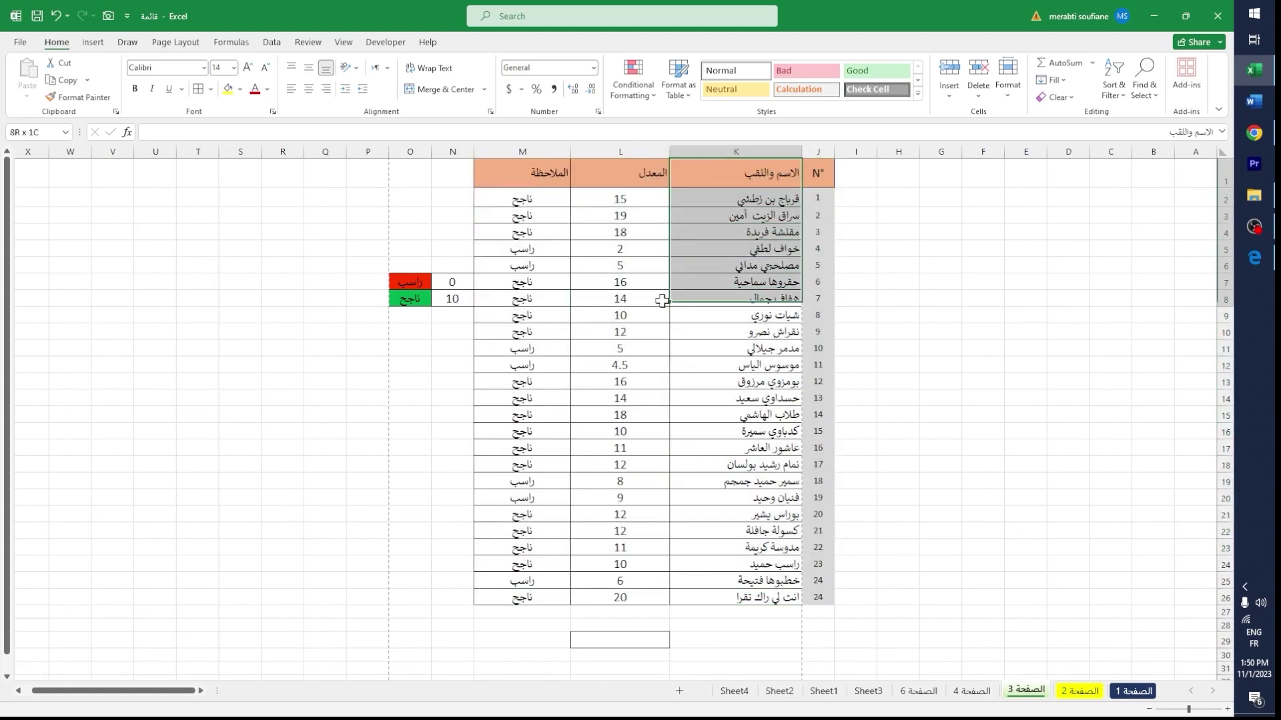
pyautogui.moveTo(522, 198); pyautogui.dragTo(527, 432)
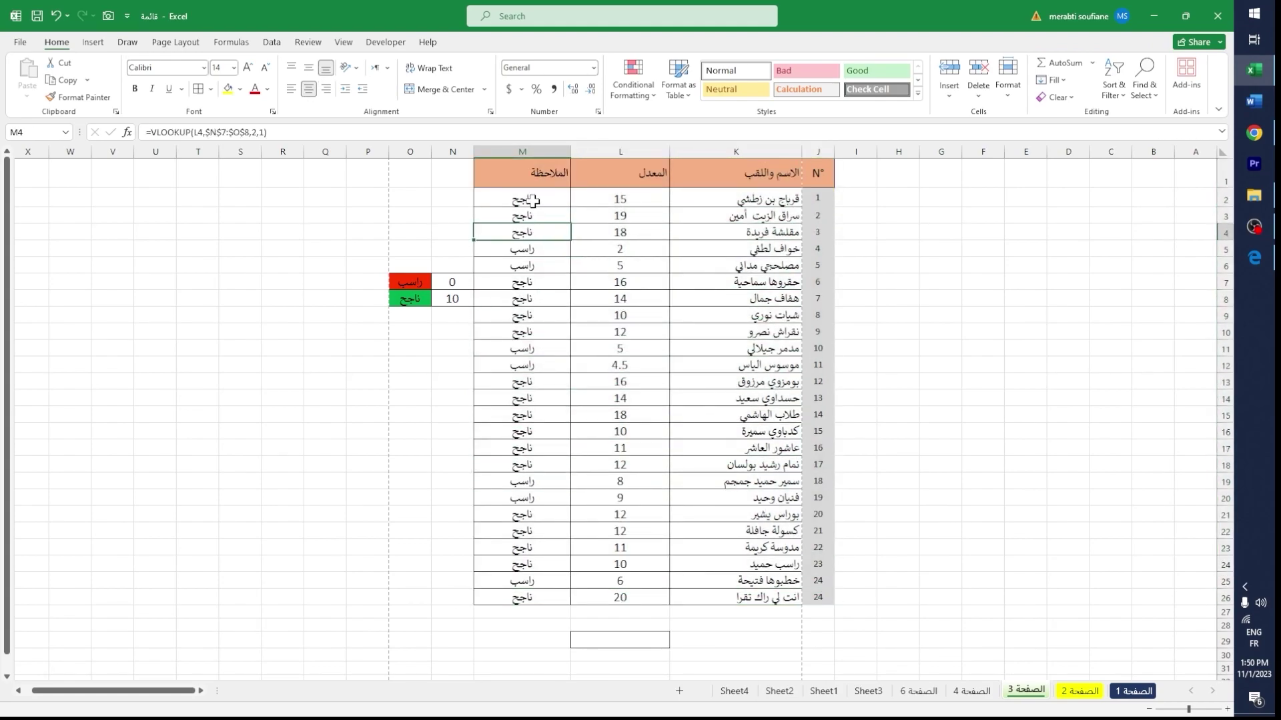
pyautogui.click(560, 285)
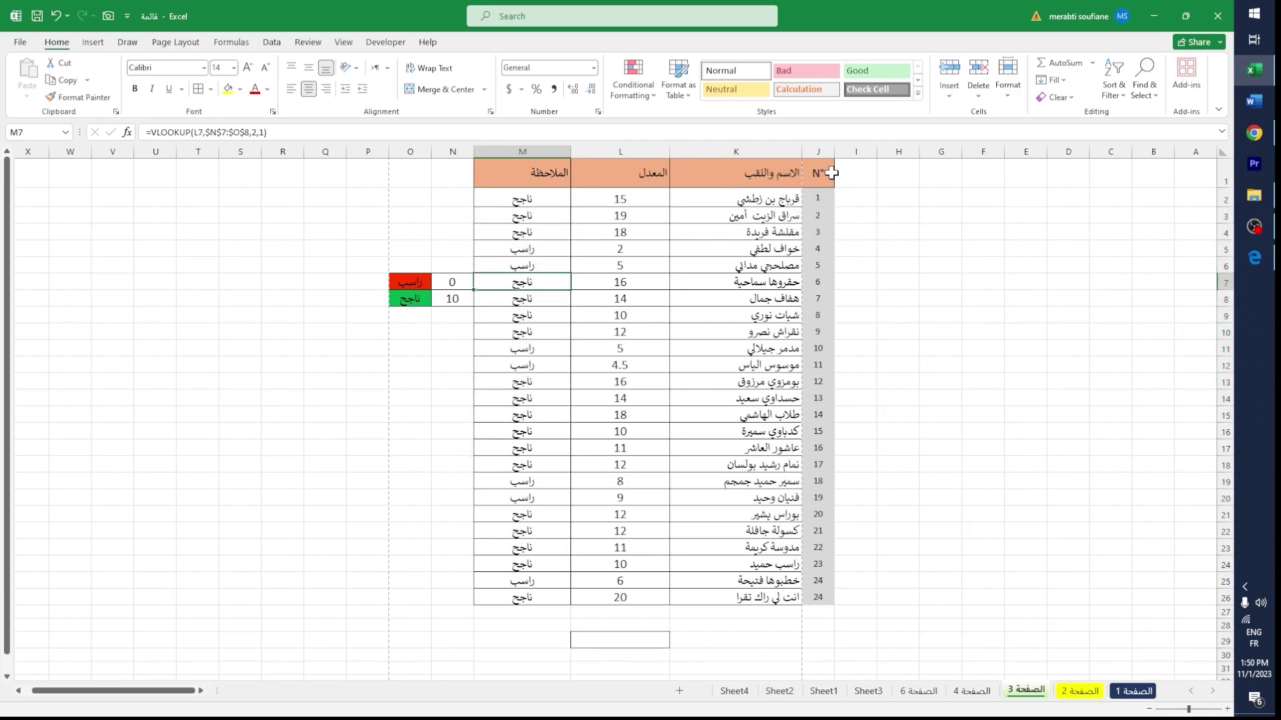
pyautogui.moveTo(831, 172); pyautogui.dragTo(534, 172)
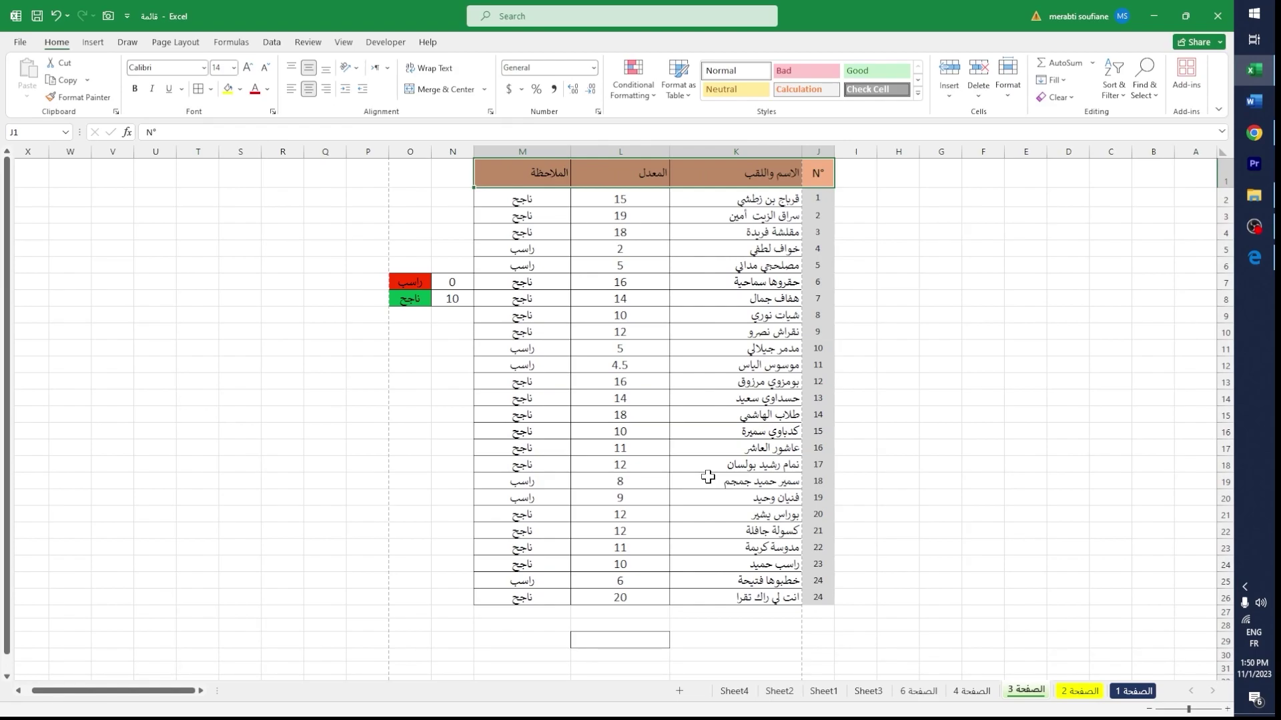
pyautogui.hotkey('ctrl', 'shift', 'l')
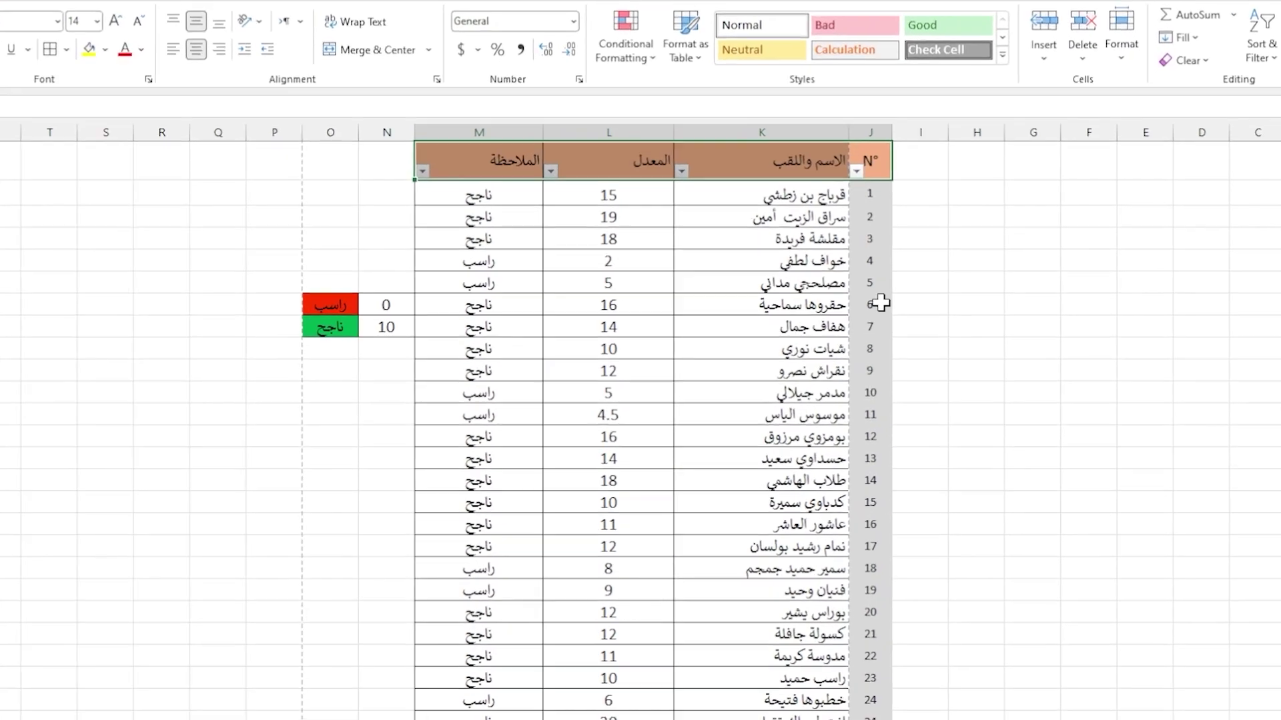
# Filter the الملاحظة column to show only راسب students
pyautogui.click(422, 171)
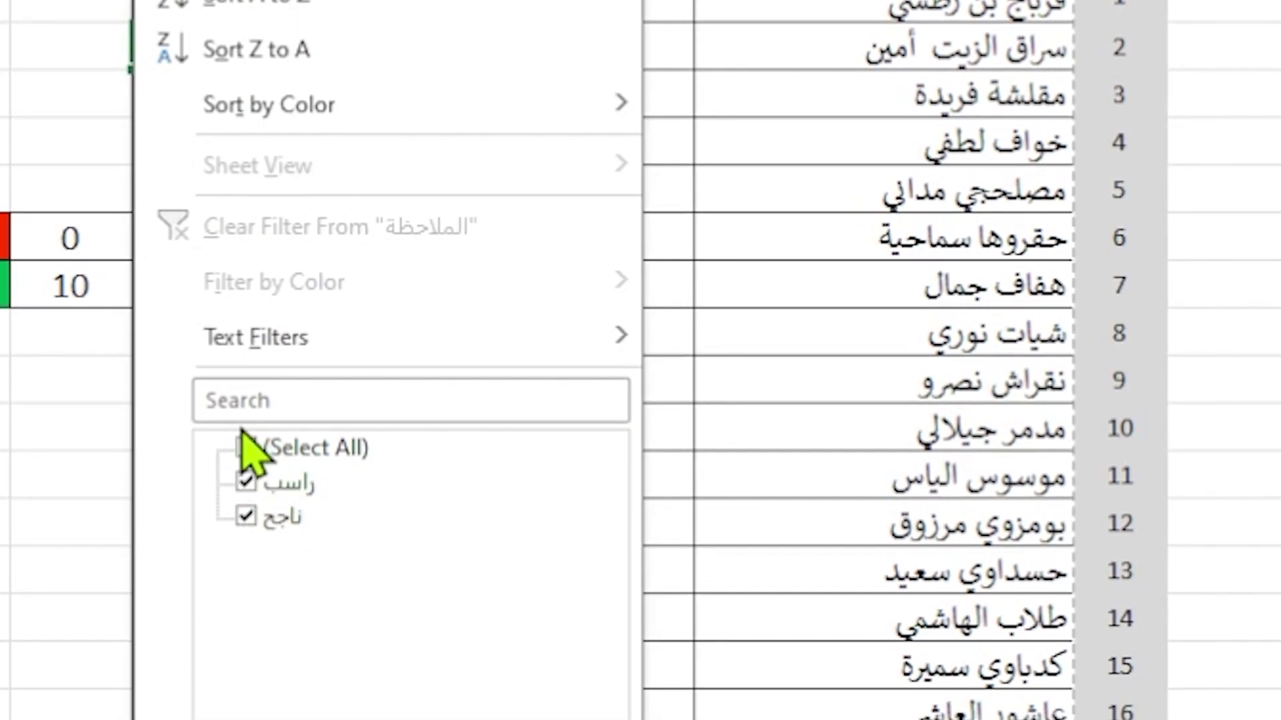
pyautogui.click(249, 450)
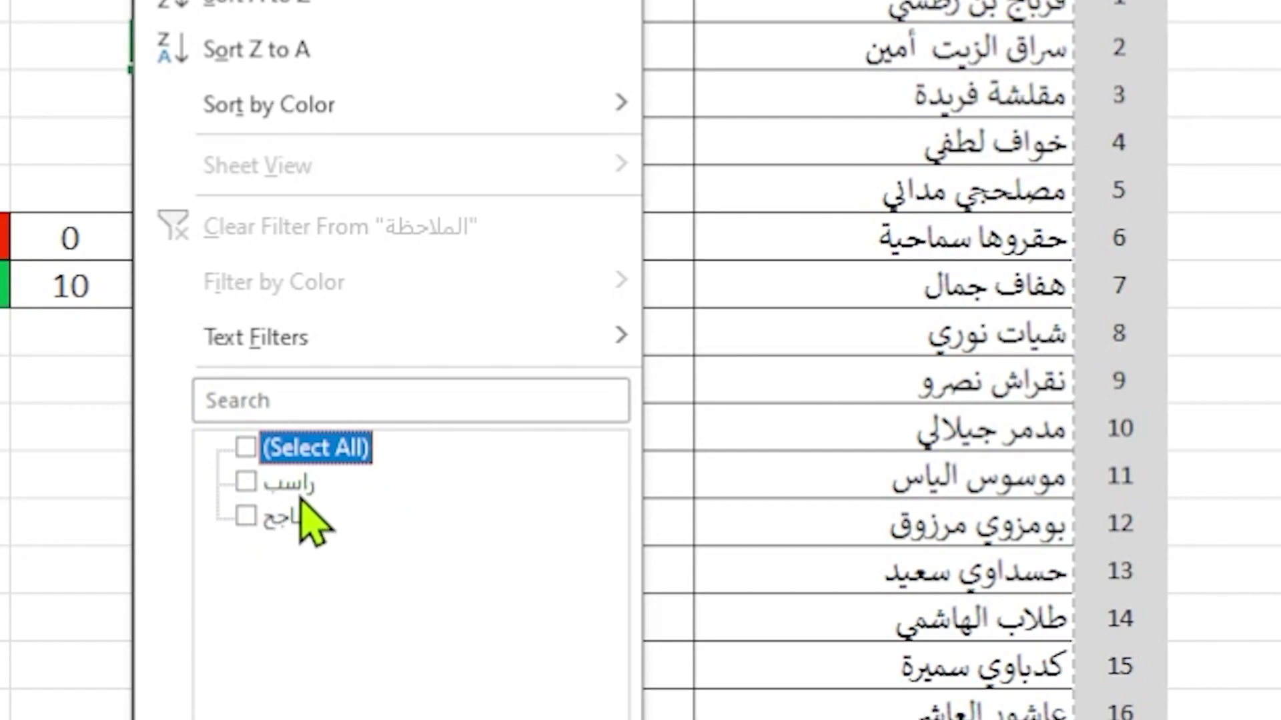
pyautogui.click(246, 484)
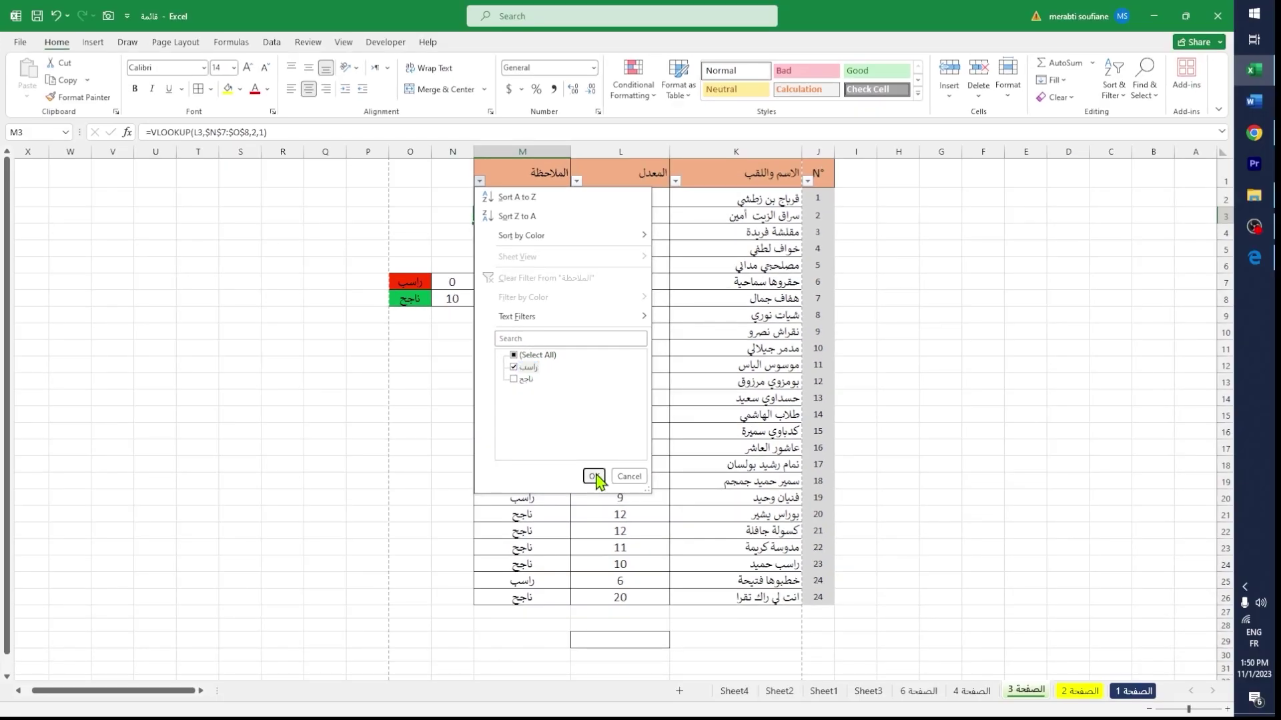
pyautogui.click(587, 478)
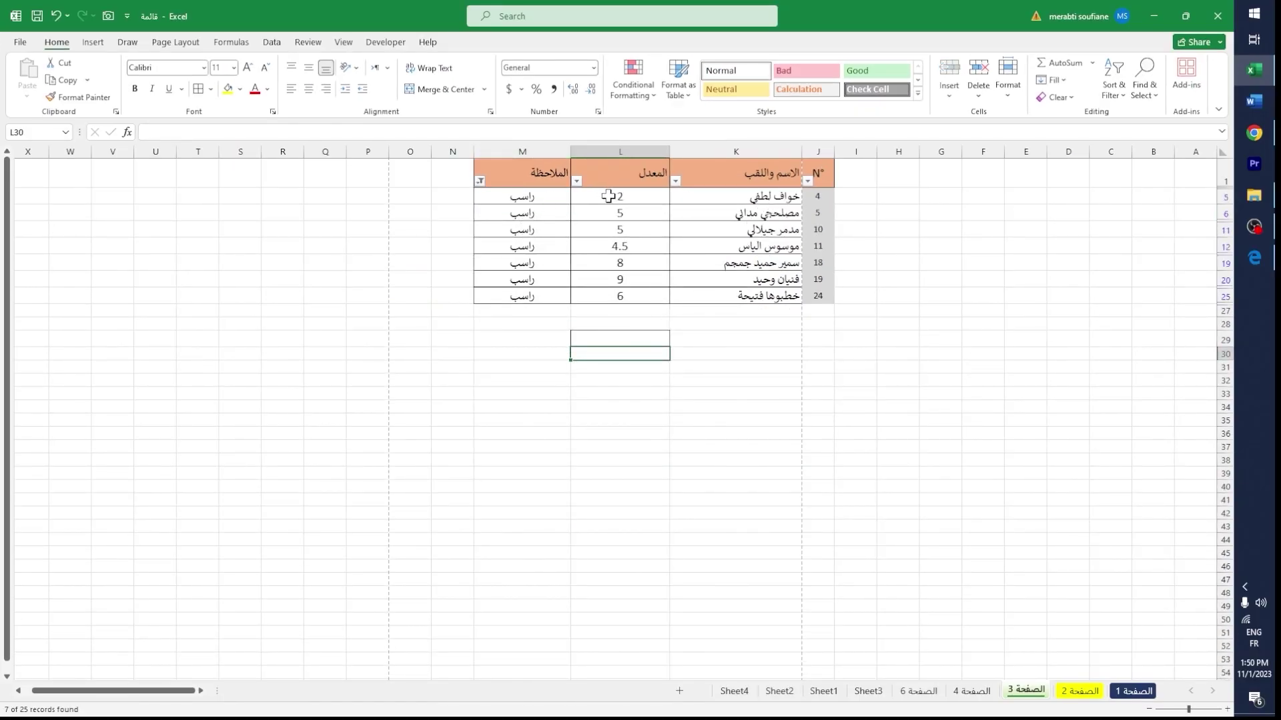
# Switch the الملاحظة filter to ناجح only, listing the 18 passing students
pyautogui.click(480, 181)
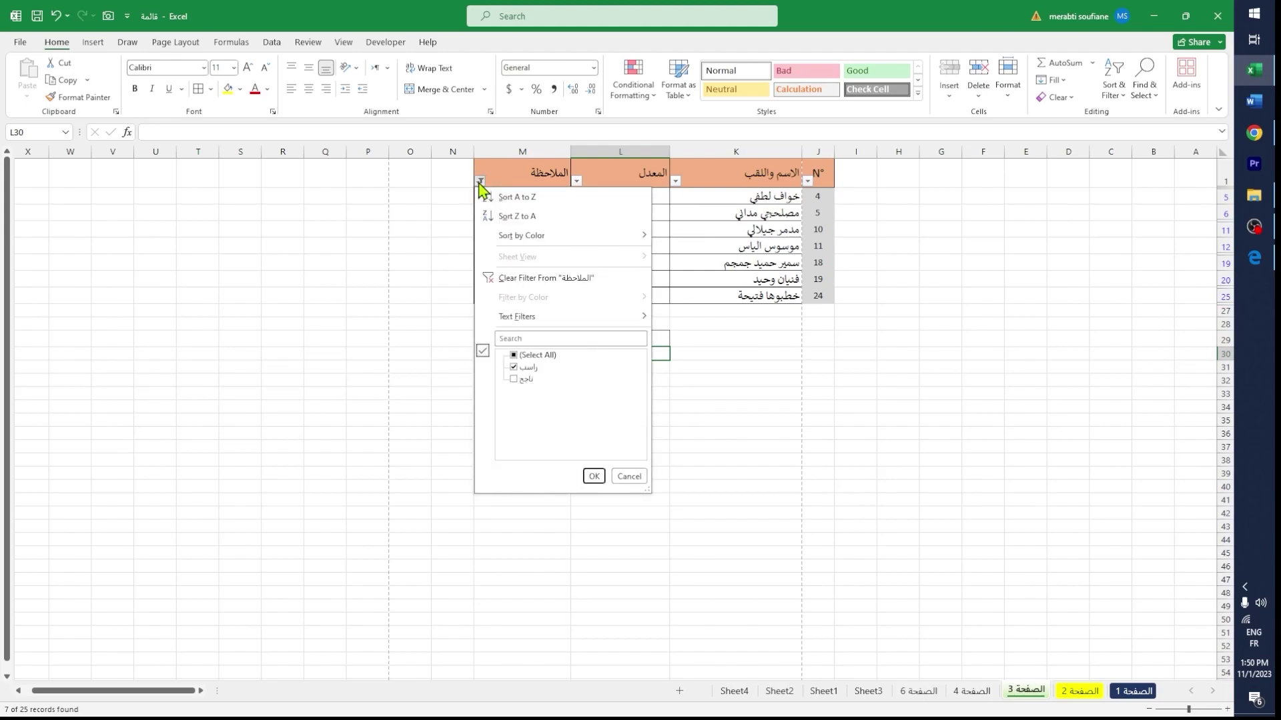
pyautogui.click(517, 368)
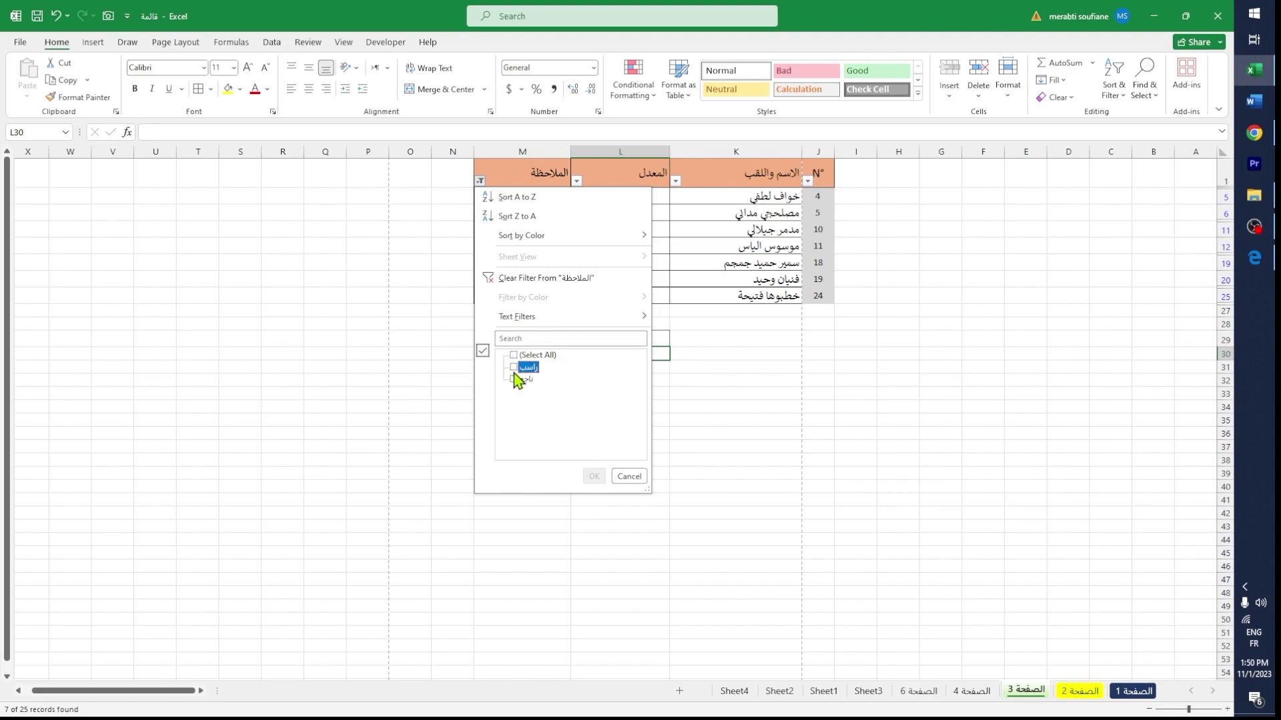
pyautogui.click(515, 379)
pyautogui.click(594, 477)
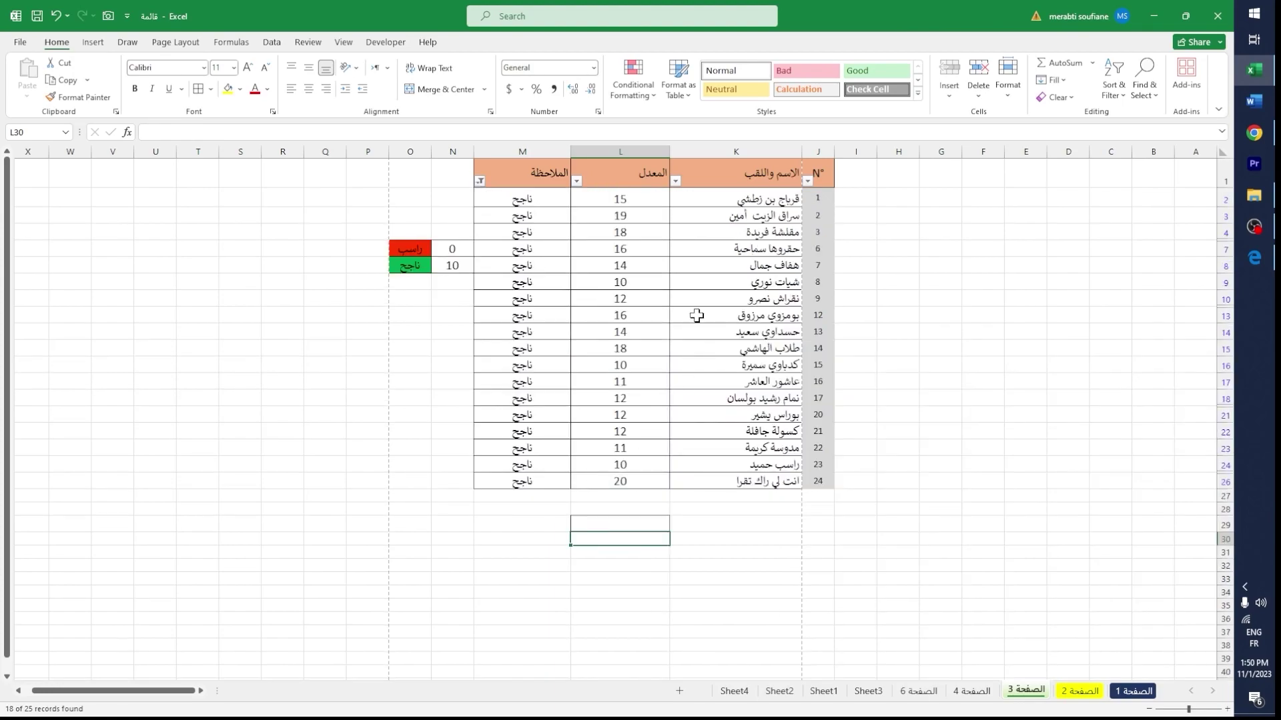
pyautogui.click(645, 276)
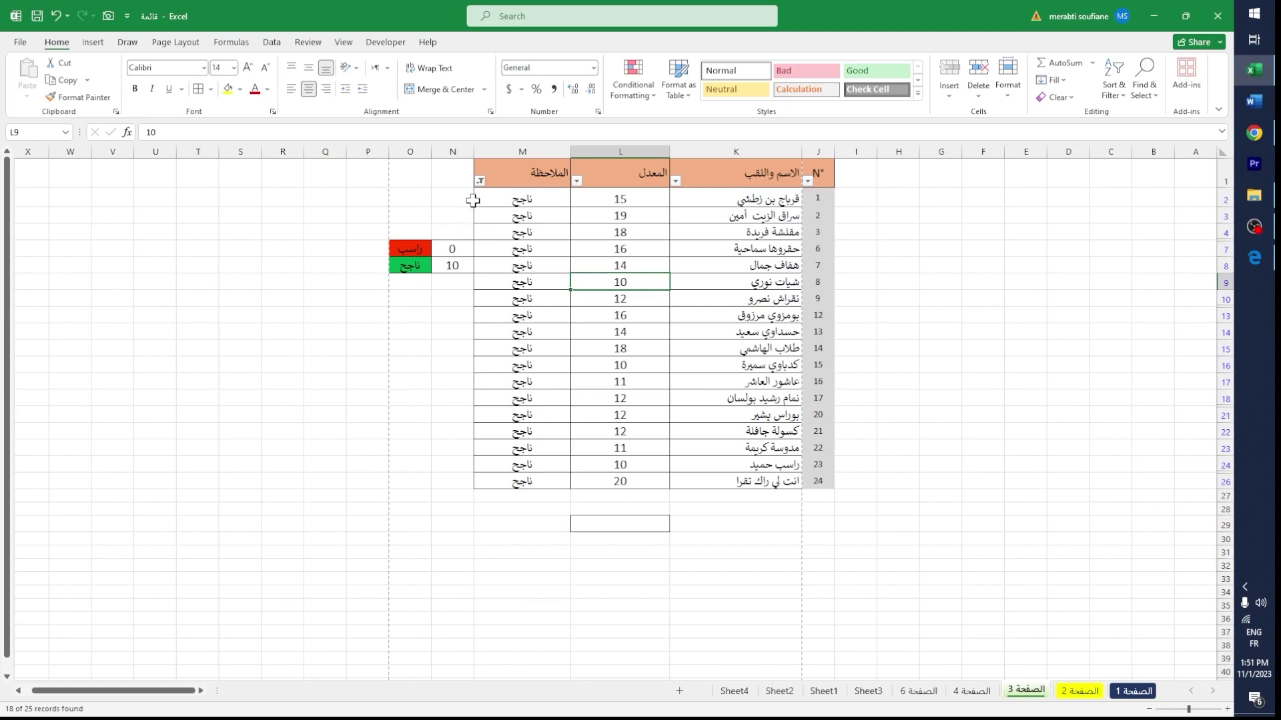
# Check Select All in the الملاحظة filter so every student shows again
pyautogui.click(479, 180)
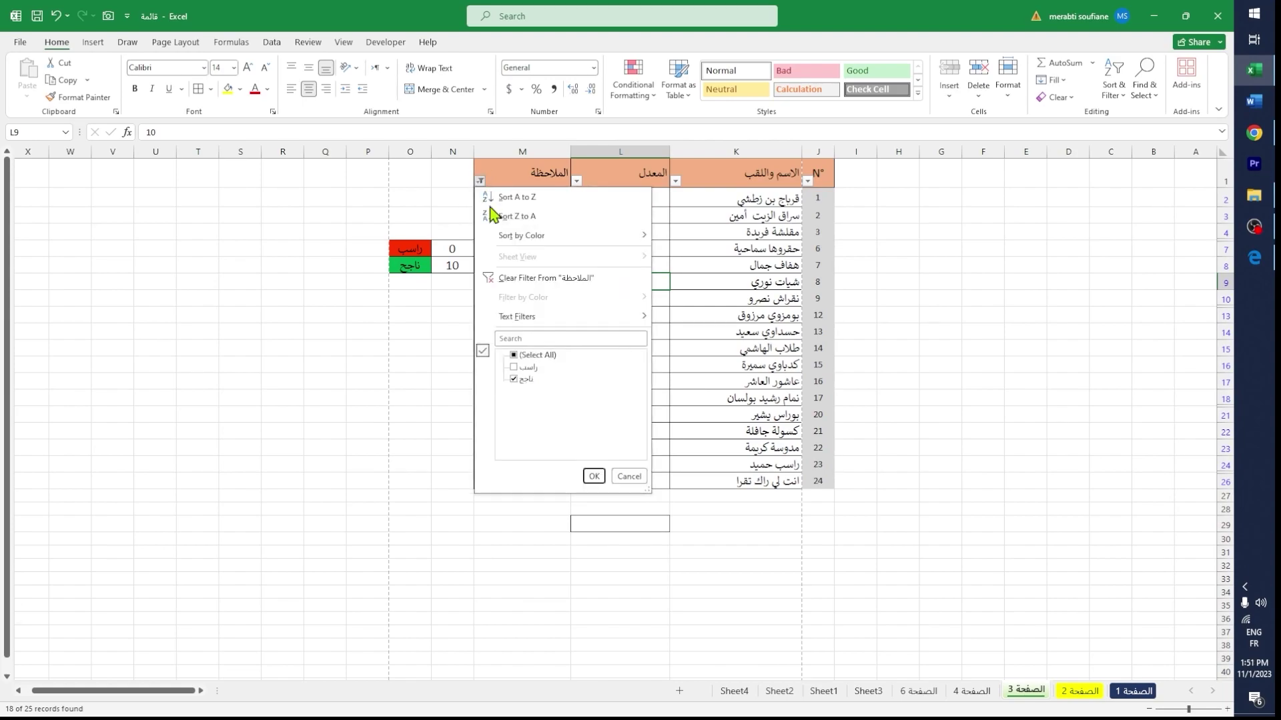
pyautogui.click(514, 355)
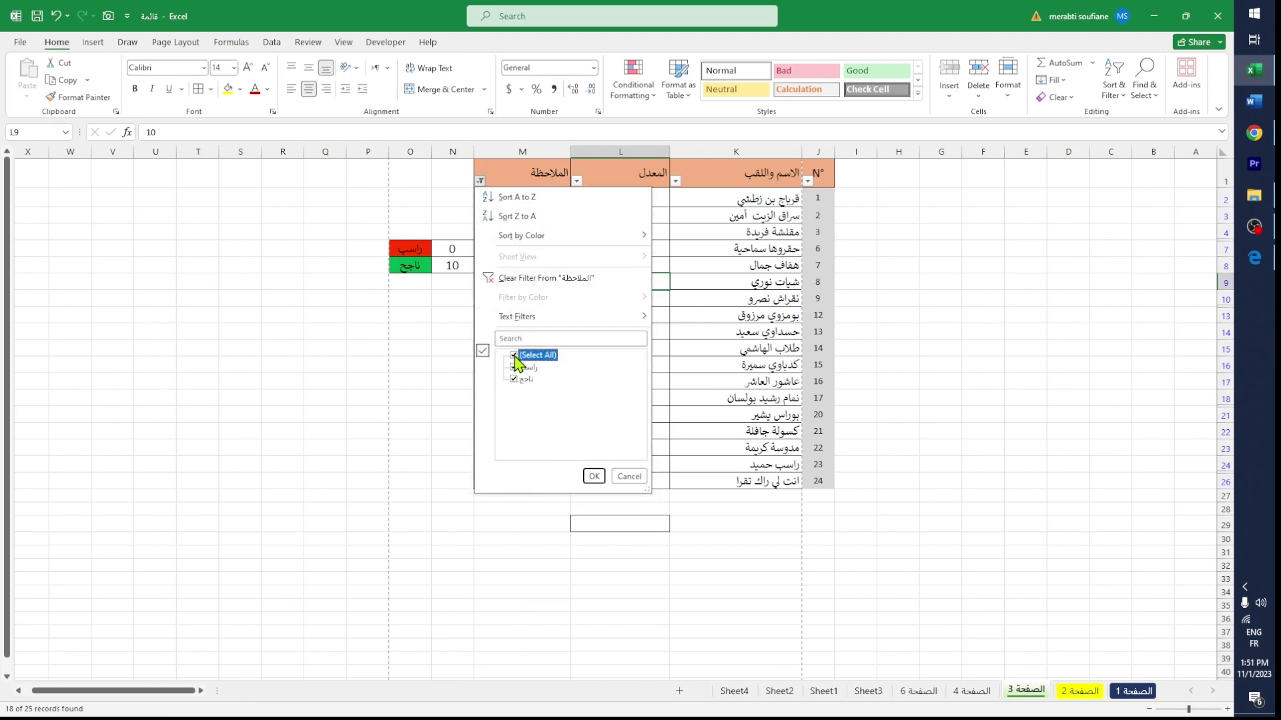
pyautogui.click(593, 476)
pyautogui.click(694, 380)
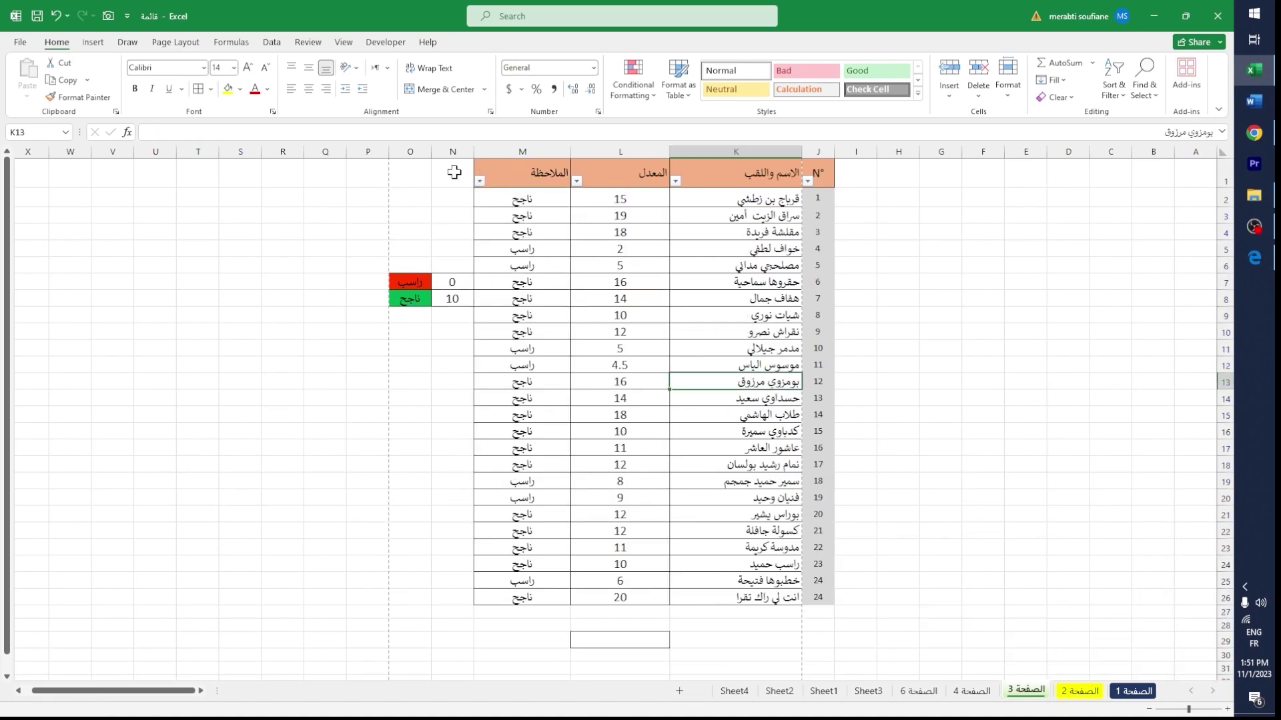
# Turn the table's Filter off, then back on for the header row J1:M1
pyautogui.click(1122, 99)
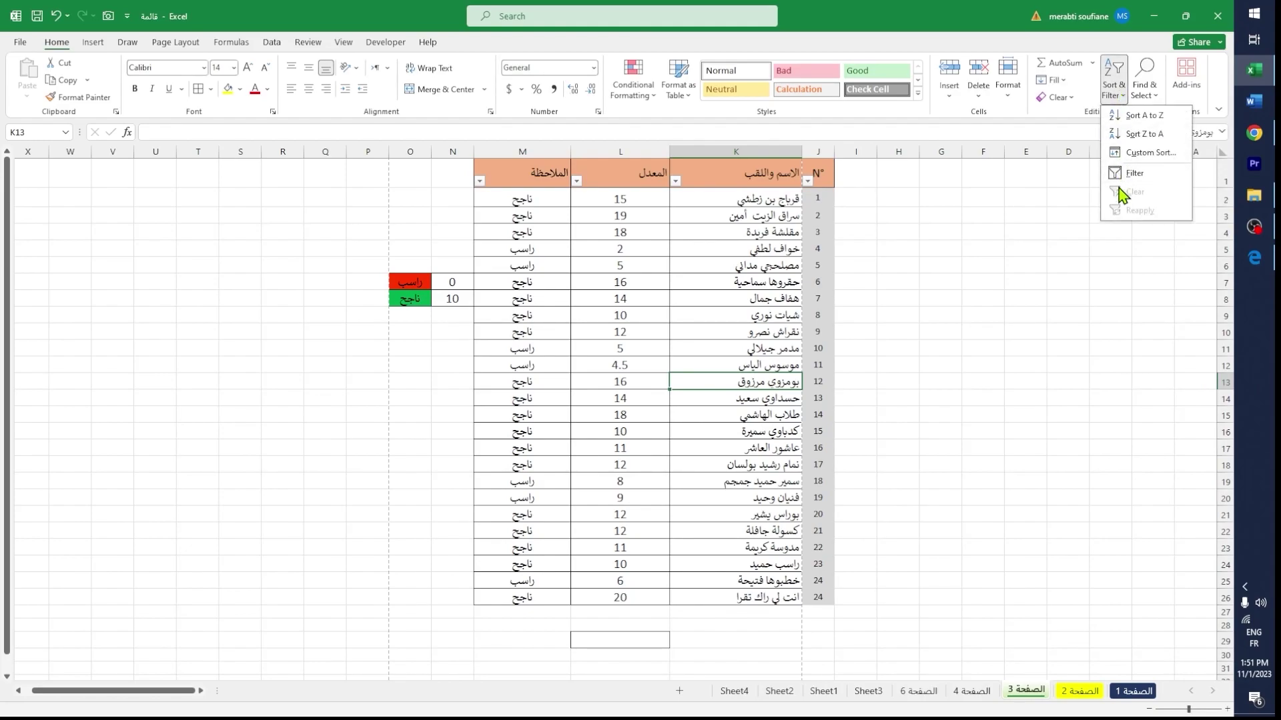
pyautogui.click(1135, 174)
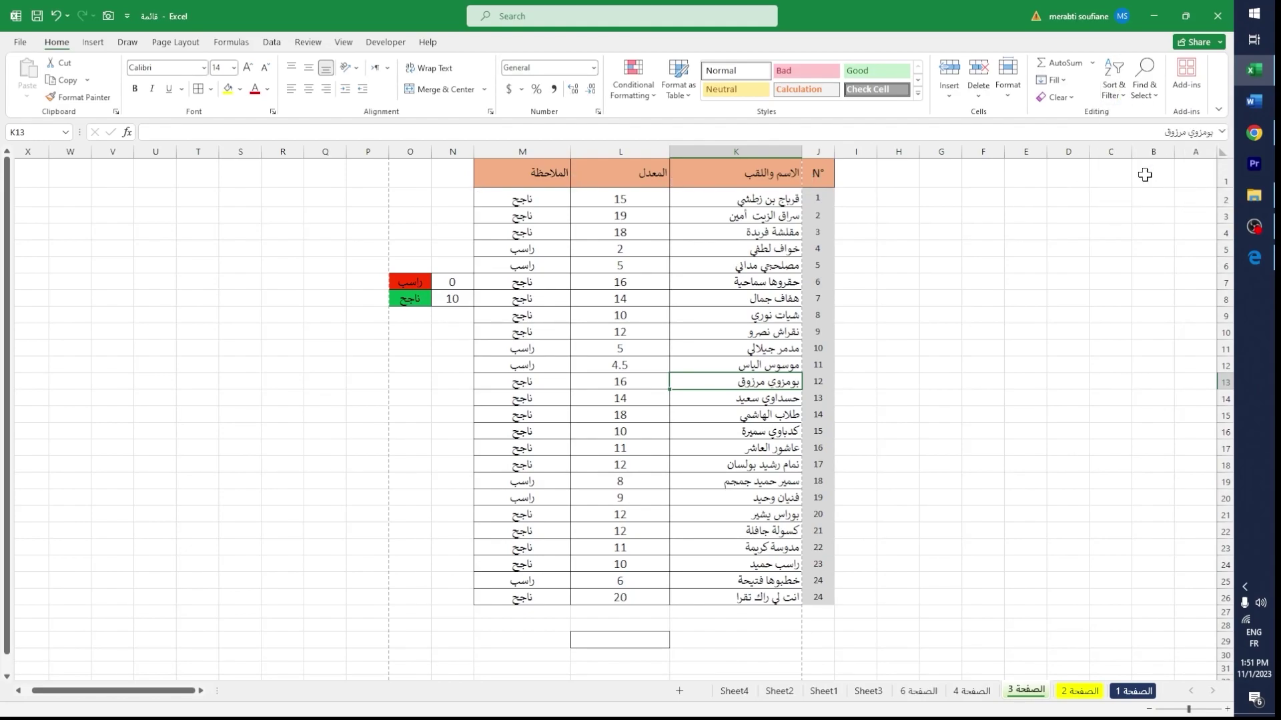
pyautogui.click(693, 358)
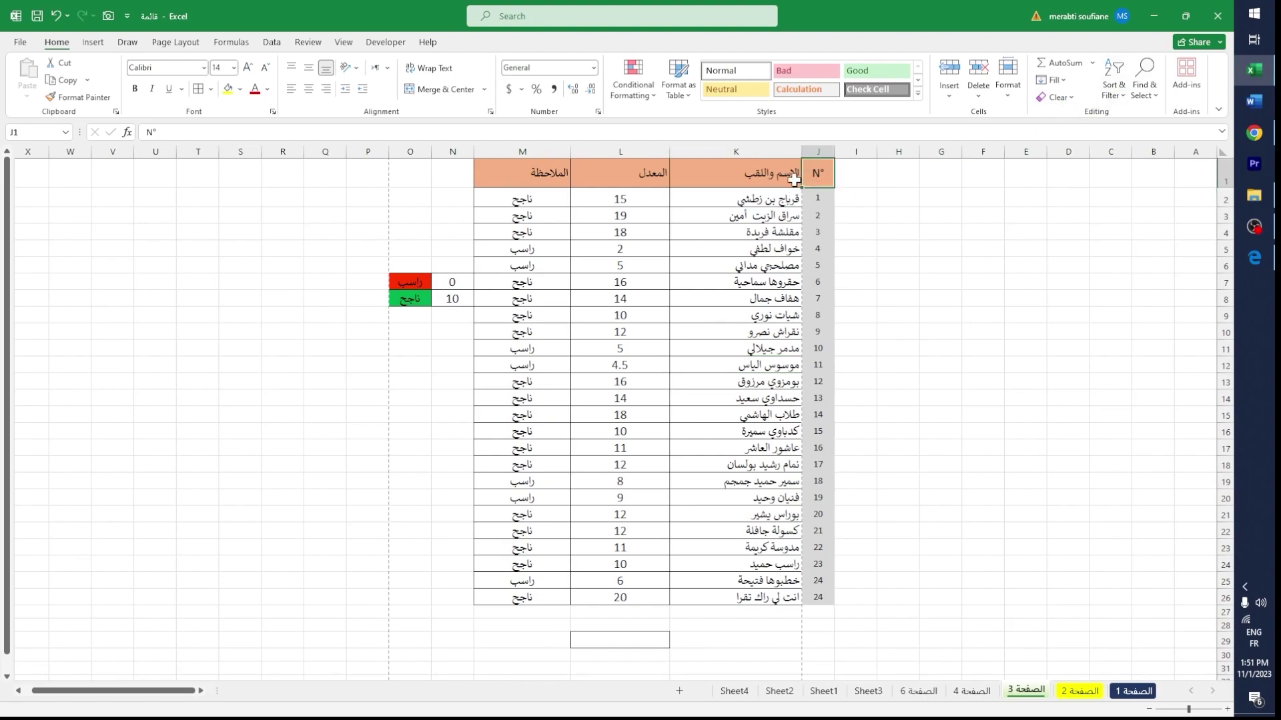
pyautogui.moveTo(827, 175); pyautogui.dragTo(487, 173)
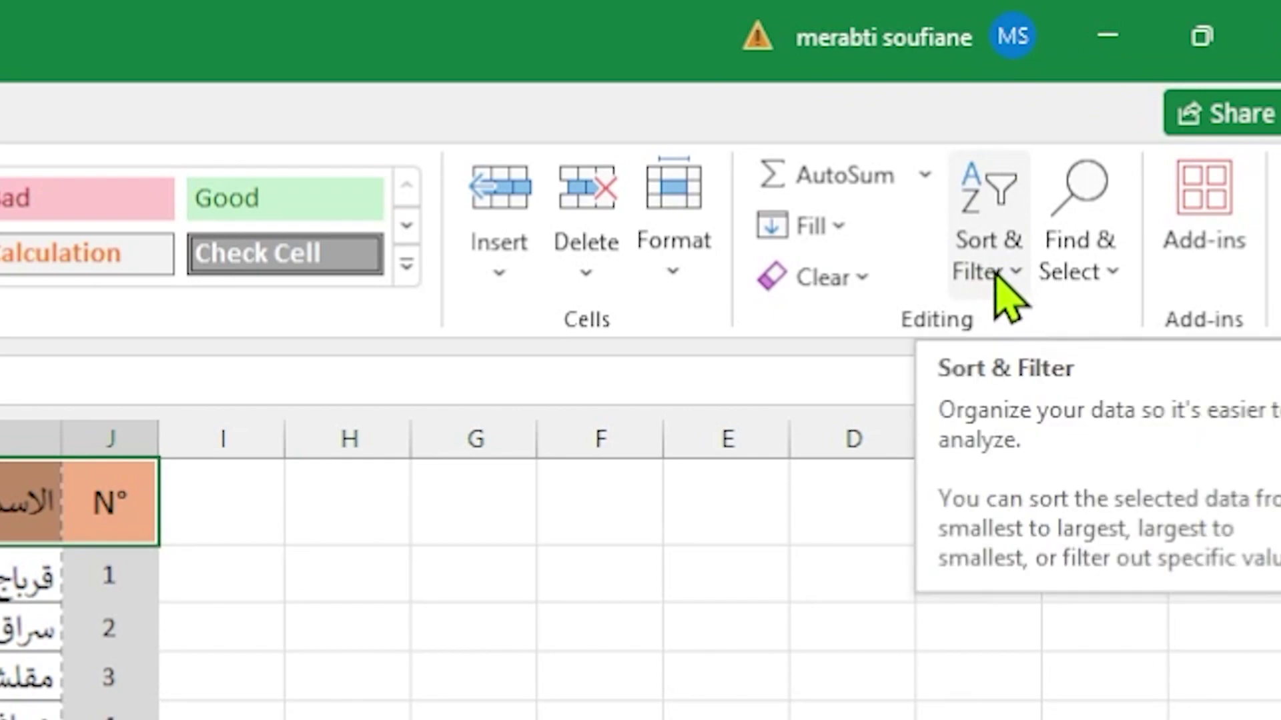
pyautogui.click(1117, 96)
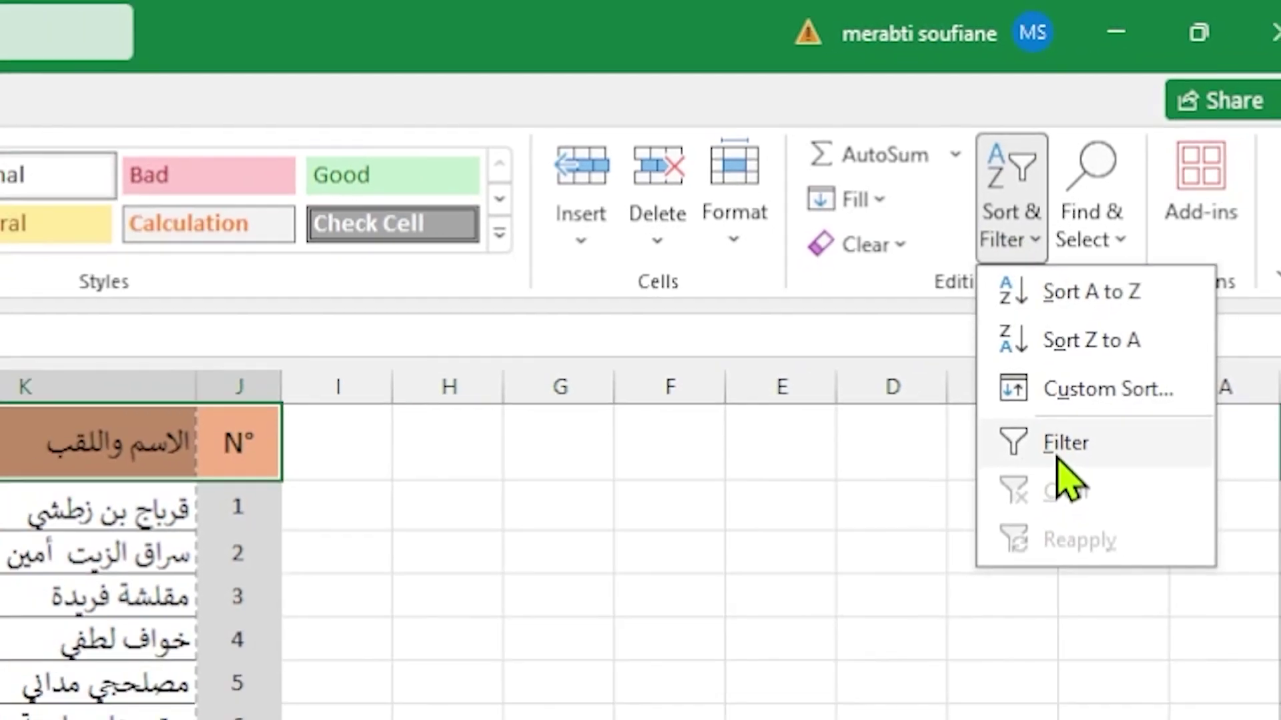
pyautogui.click(980, 510)
pyautogui.click(944, 250)
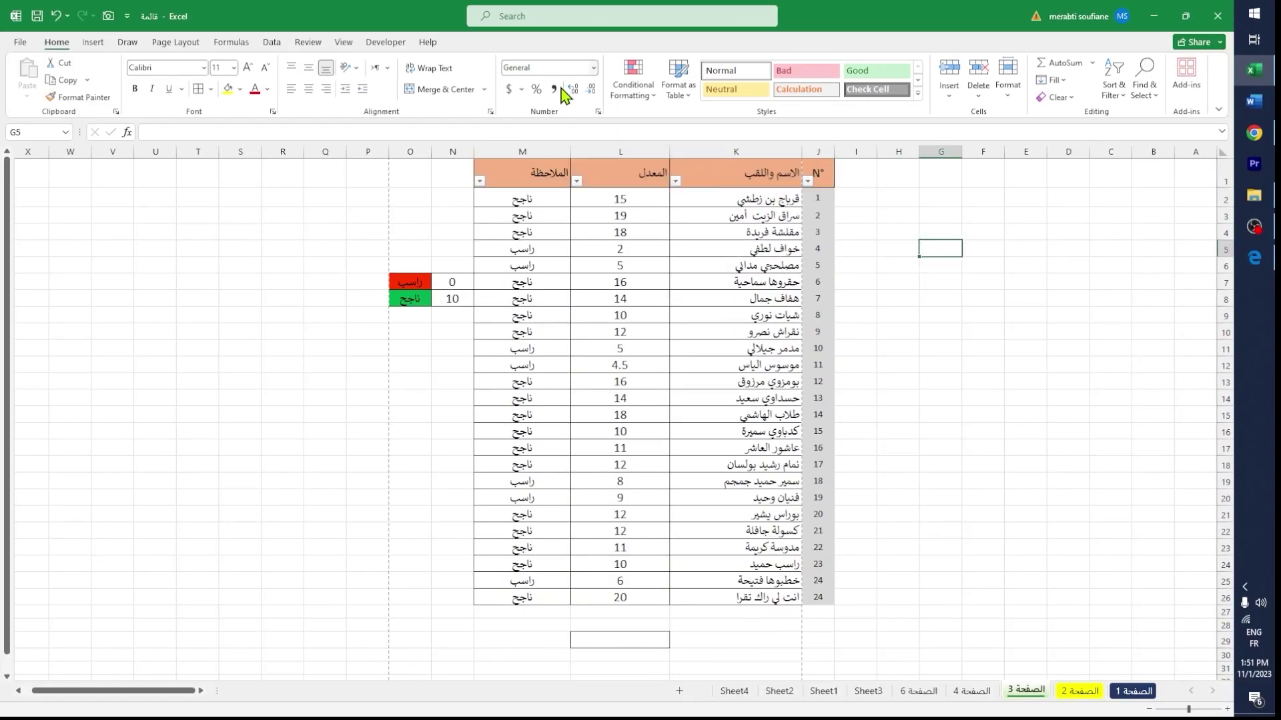